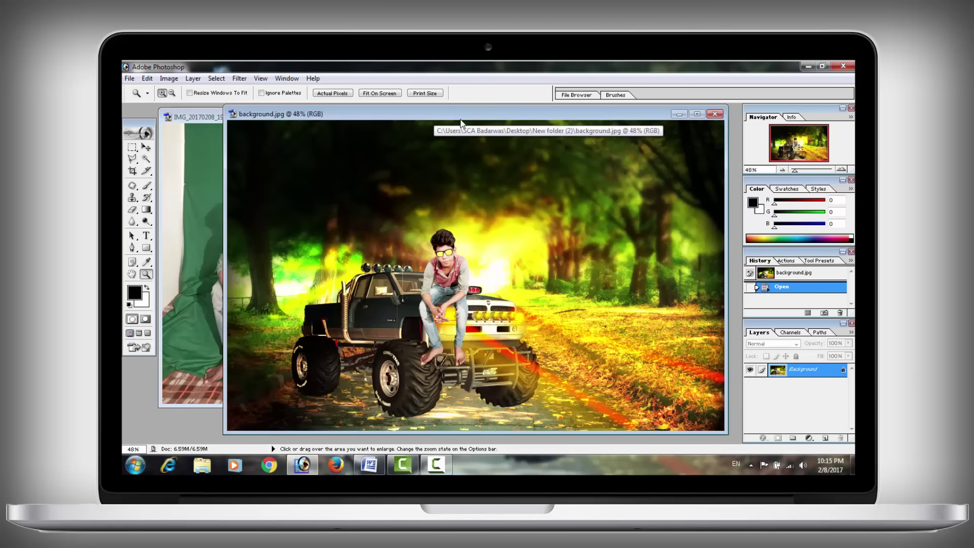
Step: Bring the finished background.jpg composite to the front as the reference example
{"action": "left_click", "coordinate": [455, 121]}
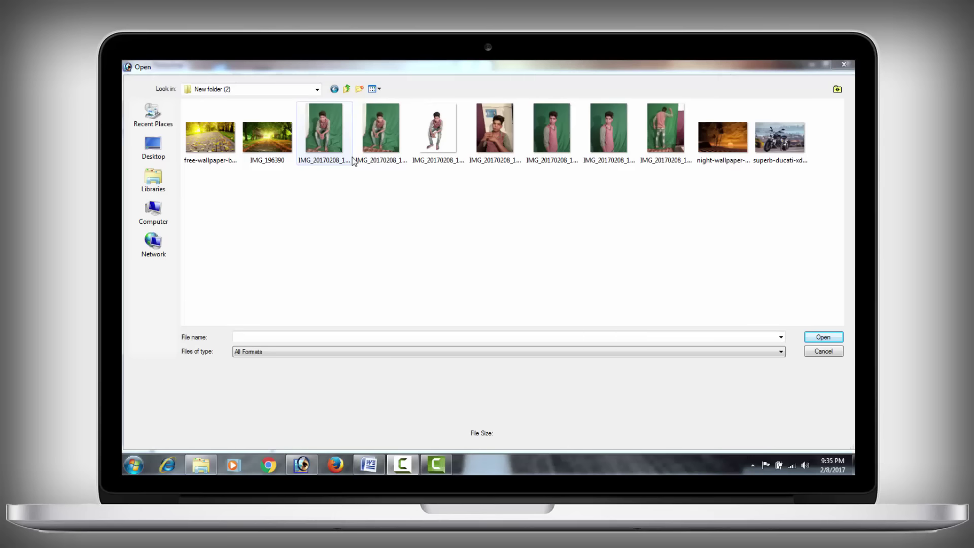
Step: Open IMG_20170208_191350.jpg and maximize its document window
{"action": "left_click", "coordinate": [382, 153]}
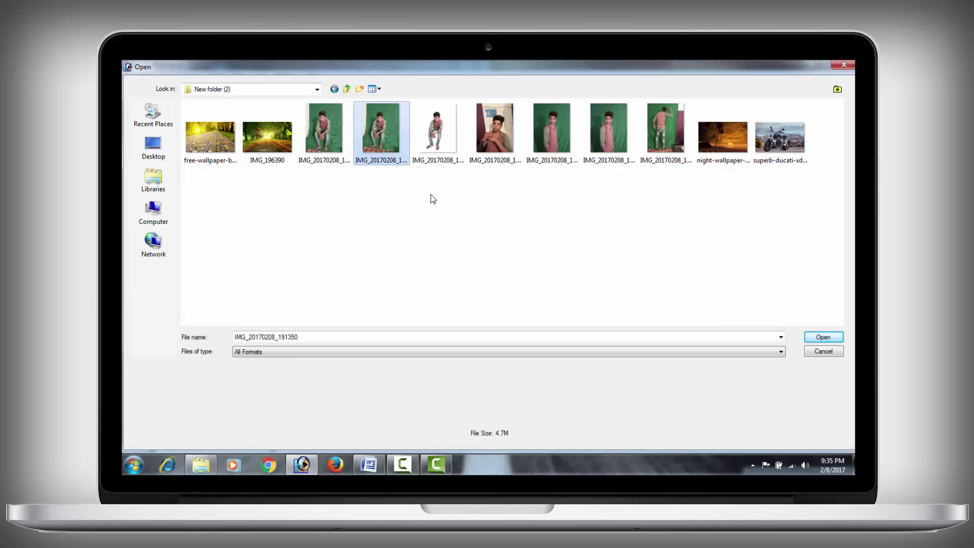
{"action": "left_click", "coordinate": [824, 337]}
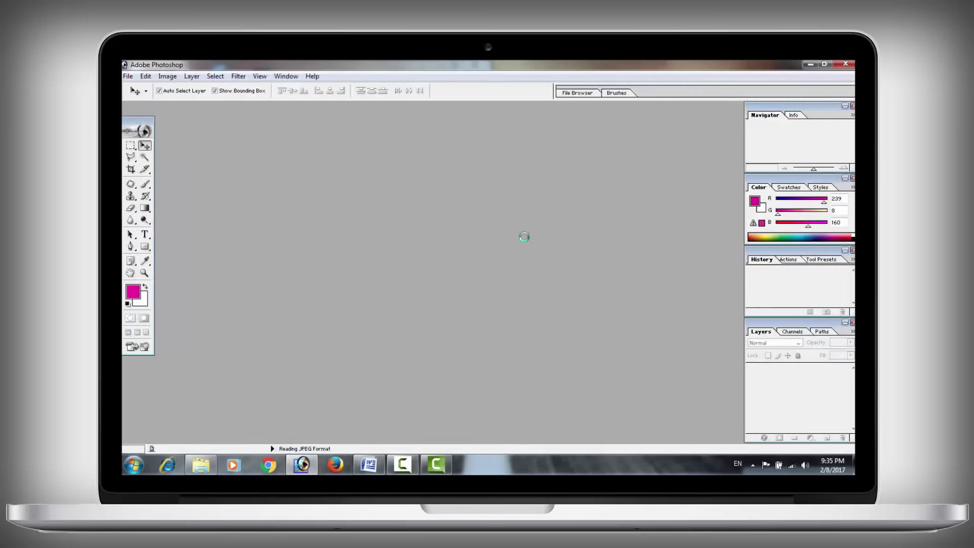
{"action": "double_click", "coordinate": [357, 111]}
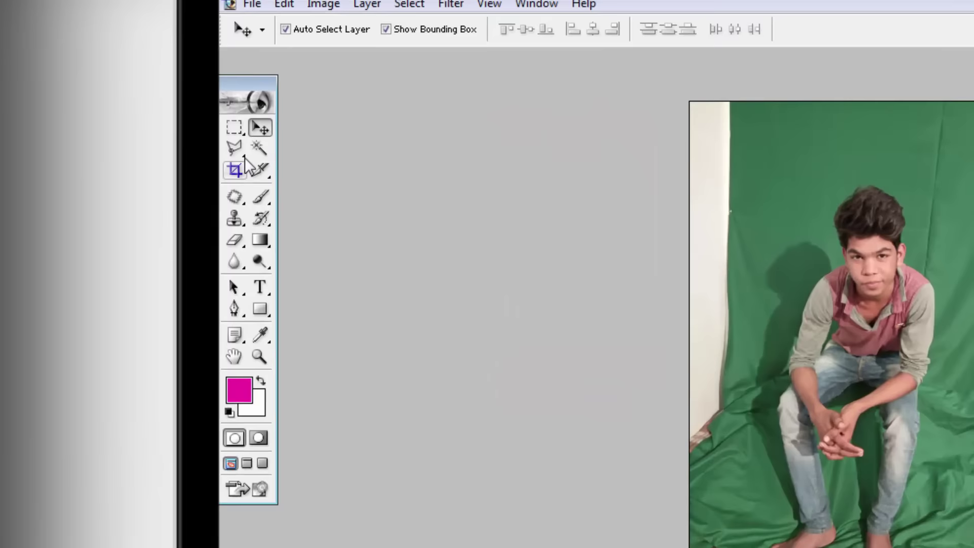
Step: Pick the Pen tool from the lasso tool group for tracing the subject
{"action": "left_click", "coordinate": [130, 157]}
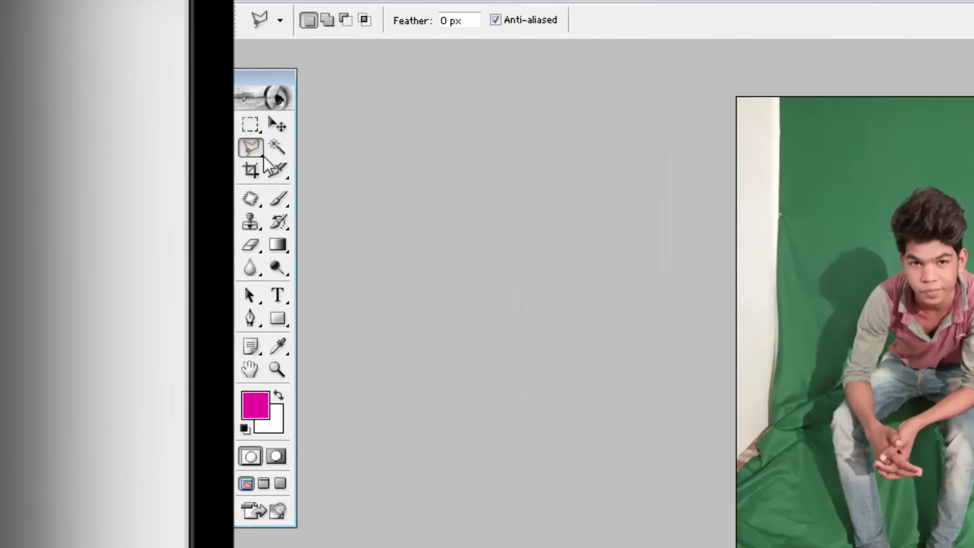
{"action": "right_click", "coordinate": [250, 148]}
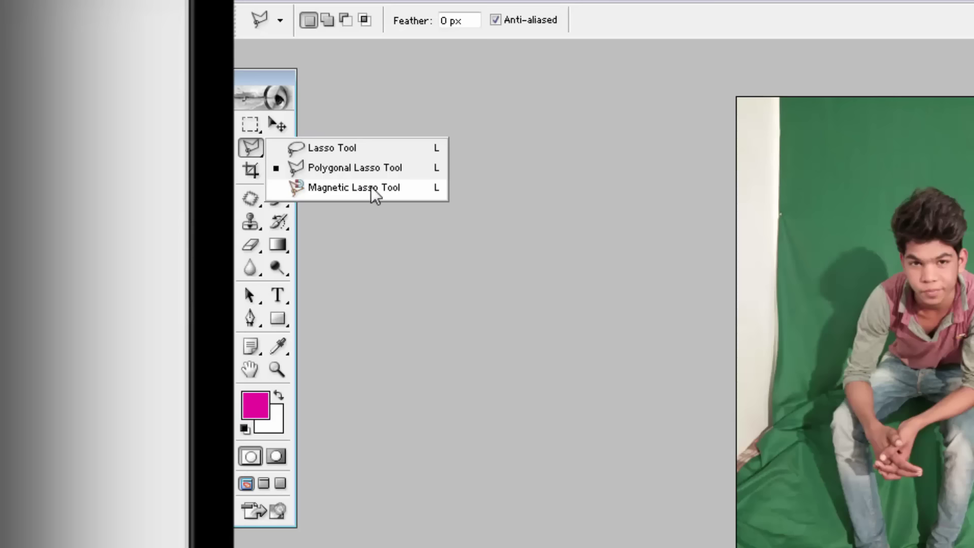
{"action": "left_click", "coordinate": [251, 318]}
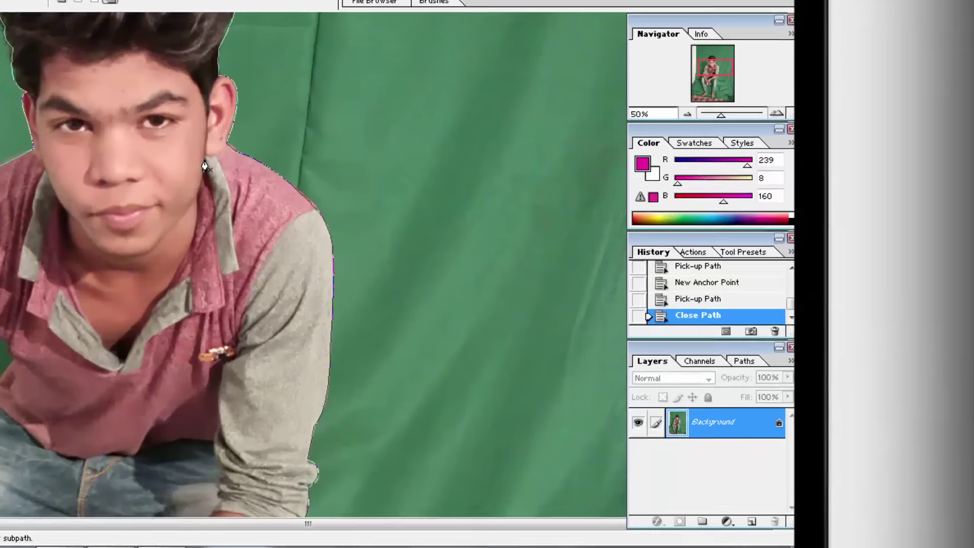
Step: Turn the path into a 2 px feathered selection, copy it to Layer 1, and hide Background
{"action": "right_click", "coordinate": [465, 199]}
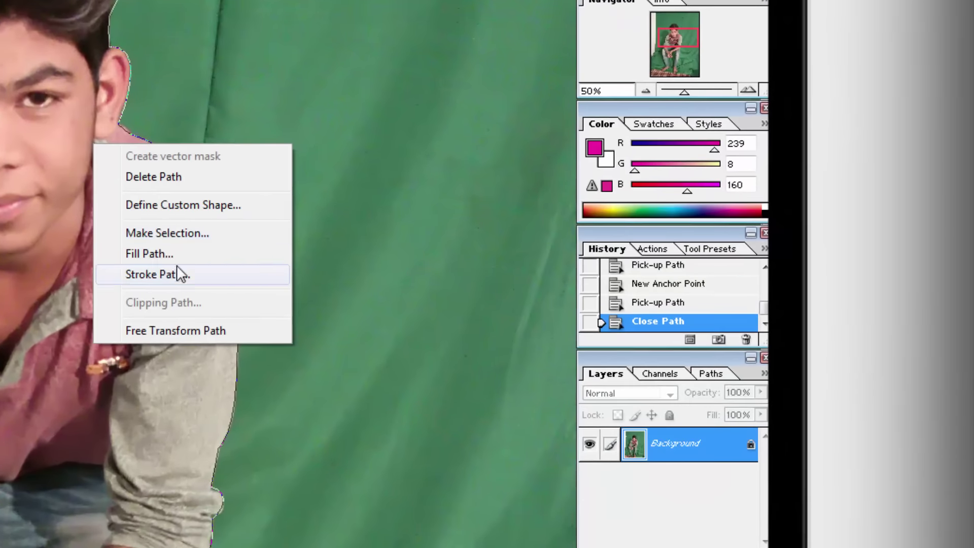
{"action": "left_click", "coordinate": [157, 234]}
{"action": "type", "text": "2"}
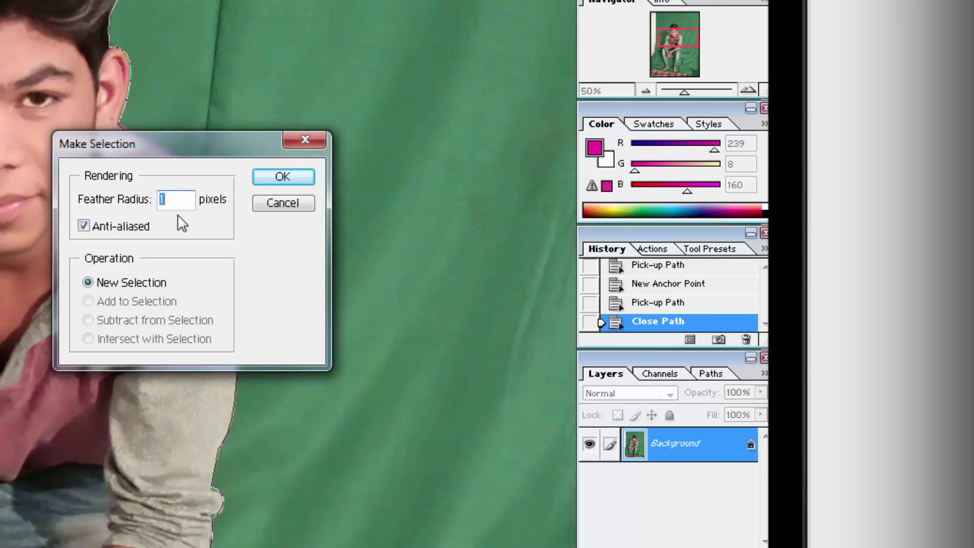
{"action": "left_click", "coordinate": [270, 184]}
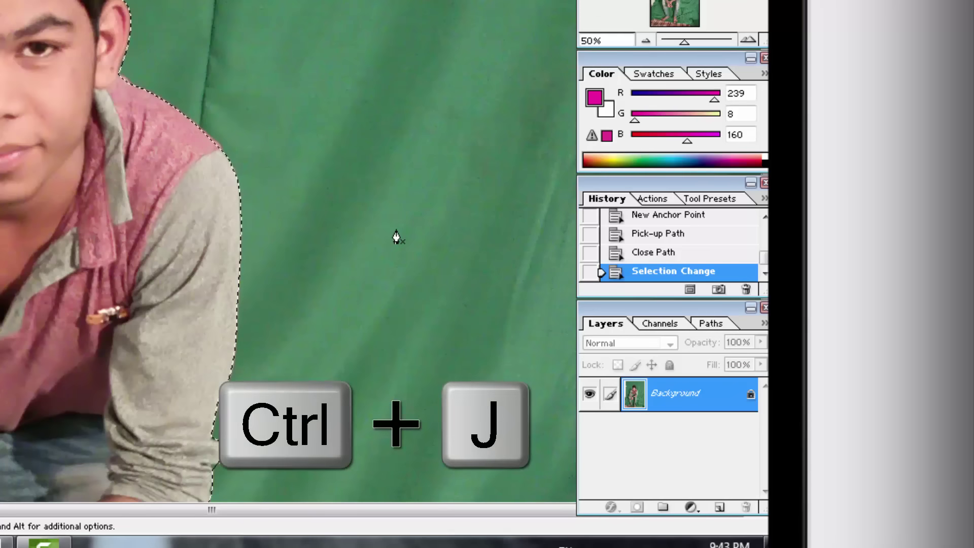
{"action": "key", "text": "ctrl+j"}
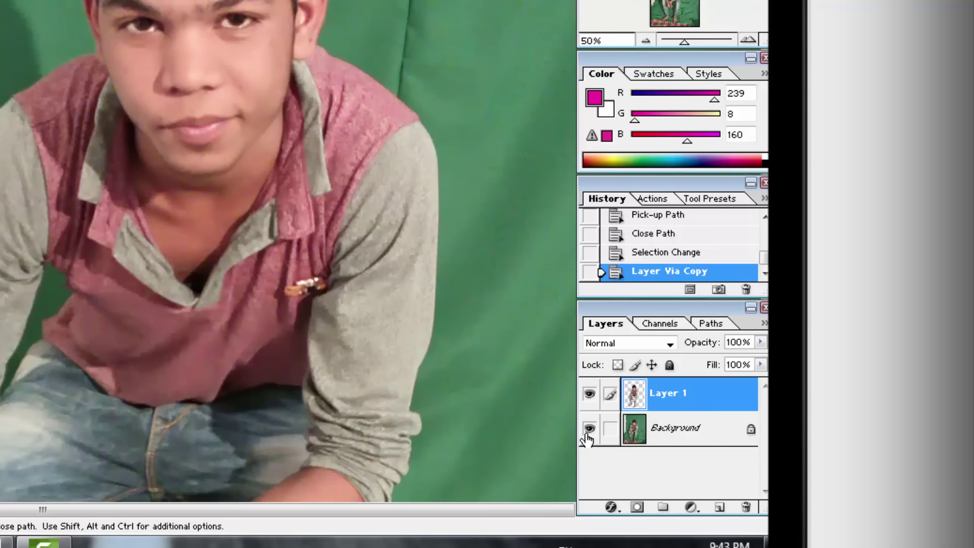
{"action": "left_click", "coordinate": [588, 429]}
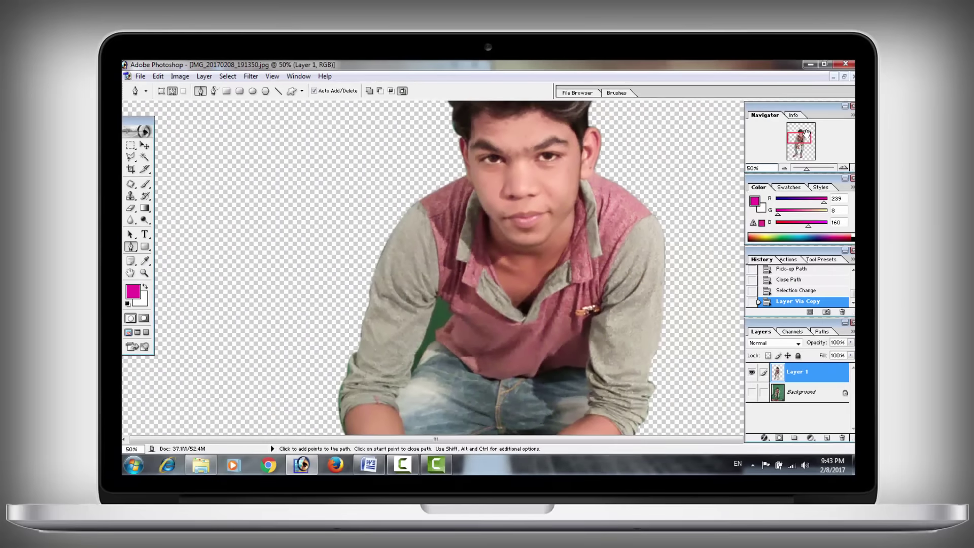
Step: Lasso, feather and delete the green patch beside the subject's arm
{"action": "left_click_drag", "start_coordinate": [806, 133], "coordinate": [804, 146]}
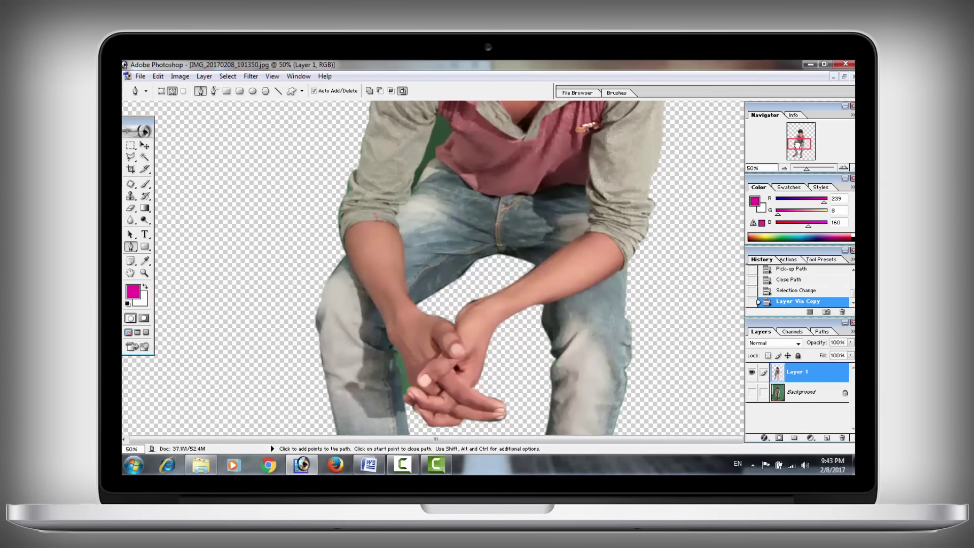
{"action": "left_click_drag", "start_coordinate": [799, 149], "coordinate": [798, 144]}
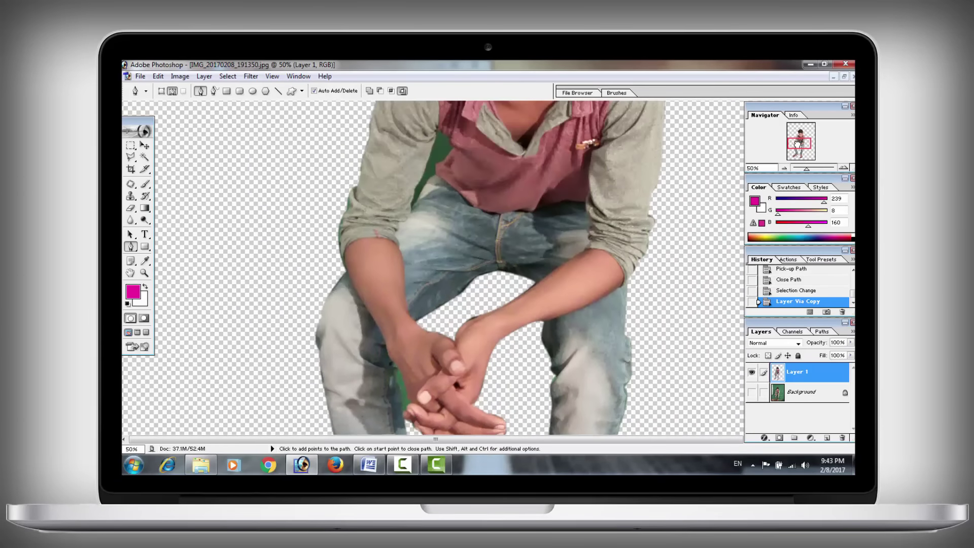
{"action": "left_click", "coordinate": [131, 157]}
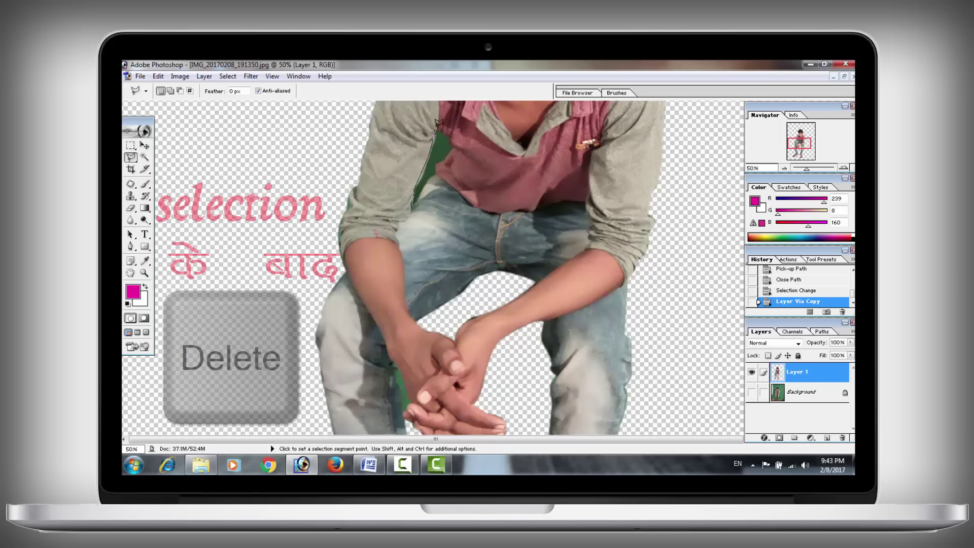
{"action": "left_click", "coordinate": [451, 146]}
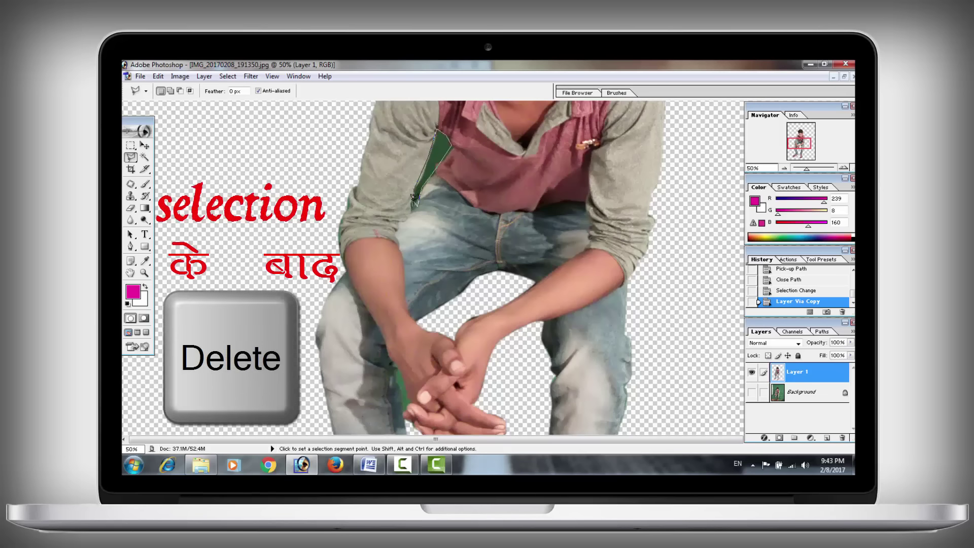
{"action": "left_click", "coordinate": [437, 128]}
{"action": "key", "text": "ctrl+d"}
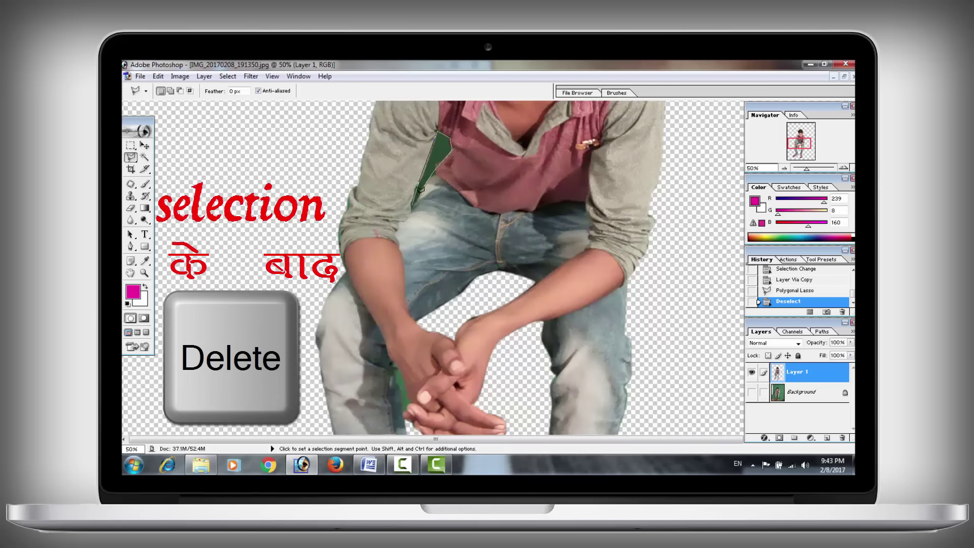
{"action": "key", "text": "ctrl+z"}
{"action": "key", "text": "ctrl+alt+d"}
{"action": "left_click", "coordinate": [538, 258]}
{"action": "key", "text": "Delete"}
{"action": "key", "text": "ctrl+d"}
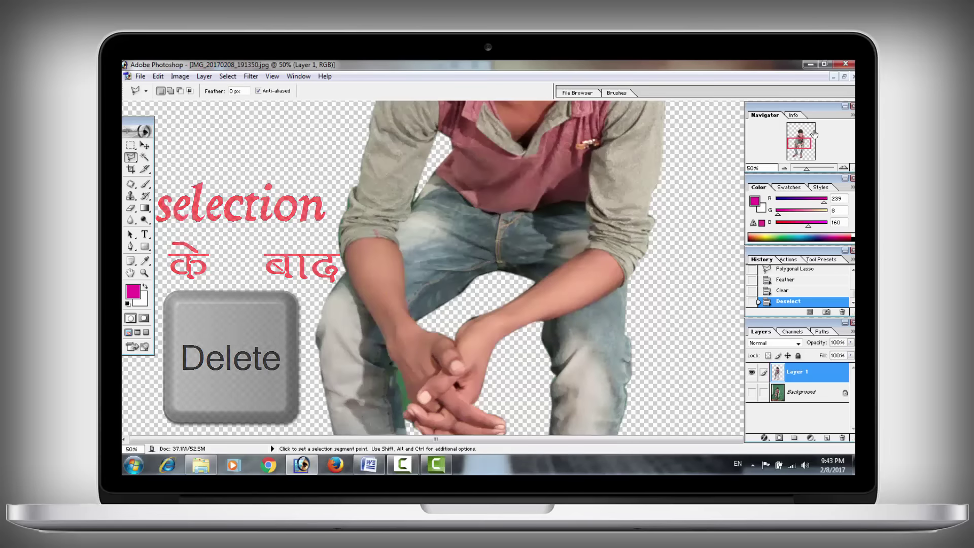
Step: Lasso, feather and delete the green sliver beside the subject's hand
{"action": "left_click_drag", "start_coordinate": [814, 134], "coordinate": [814, 140]}
{"action": "left_click", "coordinate": [392, 179]}
{"action": "left_click", "coordinate": [393, 180]}
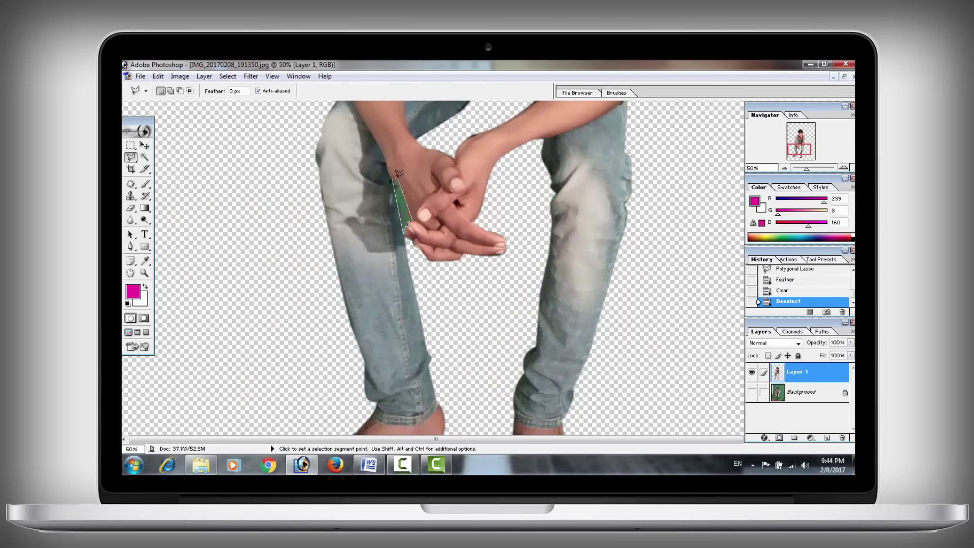
{"action": "right_click", "coordinate": [412, 197]}
{"action": "left_click", "coordinate": [457, 235]}
{"action": "key", "text": "Return"}
{"action": "key", "text": "Delete"}
{"action": "right_click", "coordinate": [497, 227]}
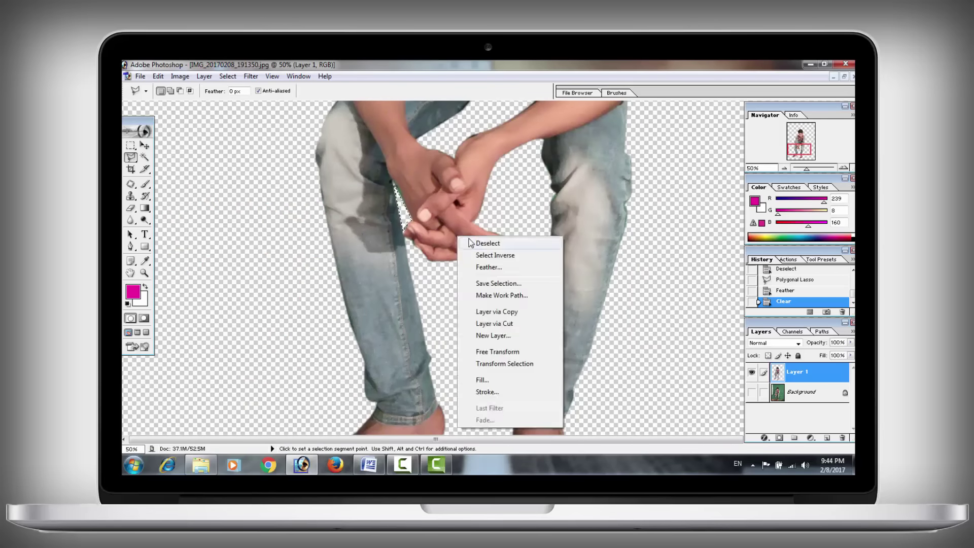
{"action": "left_click", "coordinate": [512, 235]}
Step: Zoom out to the whole cutout and restore the document to a floating window
{"action": "key", "text": "z"}
{"action": "key", "text": "ctrl+0"}
{"action": "left_click", "coordinate": [844, 76]}
{"action": "right_click", "coordinate": [378, 256]}
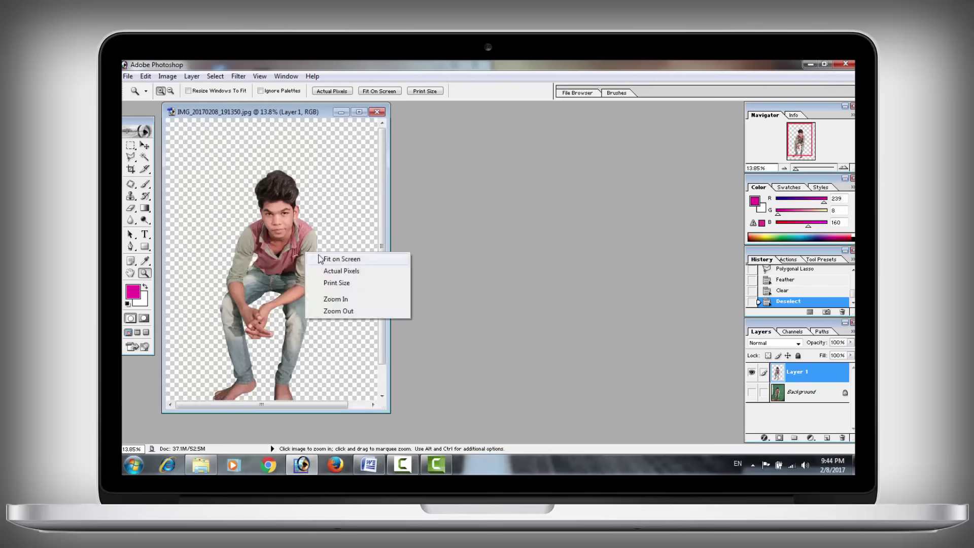
Step: Open the forest road photo IMG_196390.jpg and place its window beside the cutout
{"action": "key", "text": "v"}
{"action": "left_click_drag", "start_coordinate": [314, 122], "coordinate": [318, 118]}
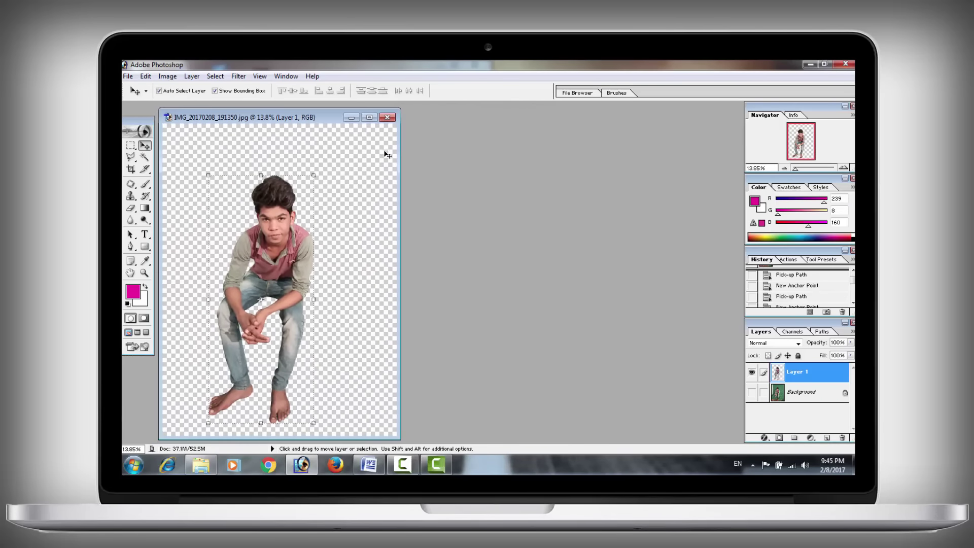
{"action": "double_click", "coordinate": [454, 193]}
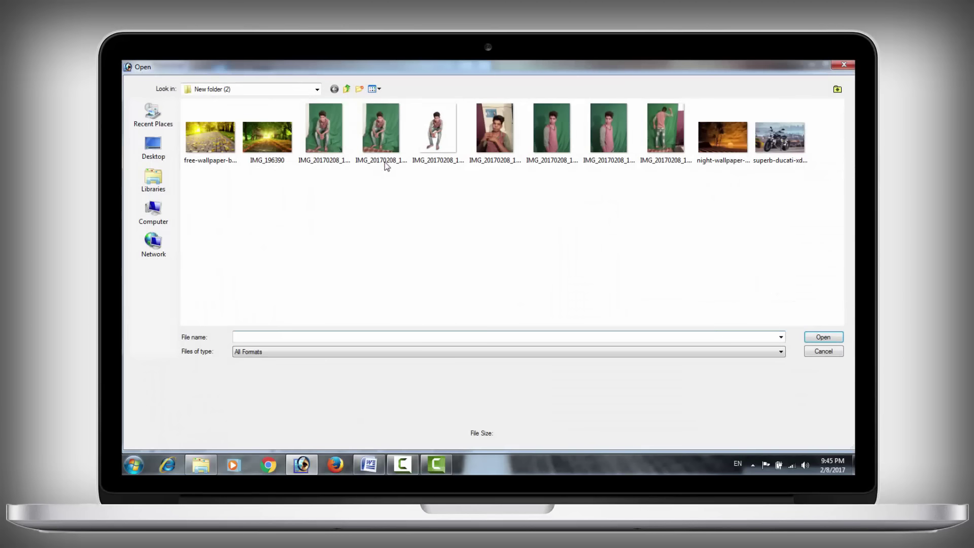
{"action": "left_click", "coordinate": [268, 136]}
{"action": "left_click", "coordinate": [836, 334]}
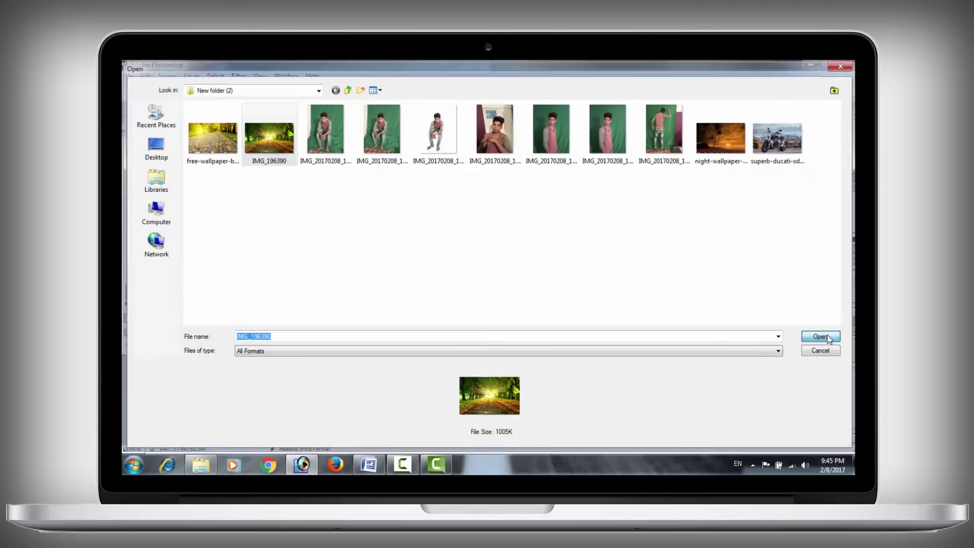
{"action": "left_click_drag", "start_coordinate": [185, 121], "coordinate": [398, 199]}
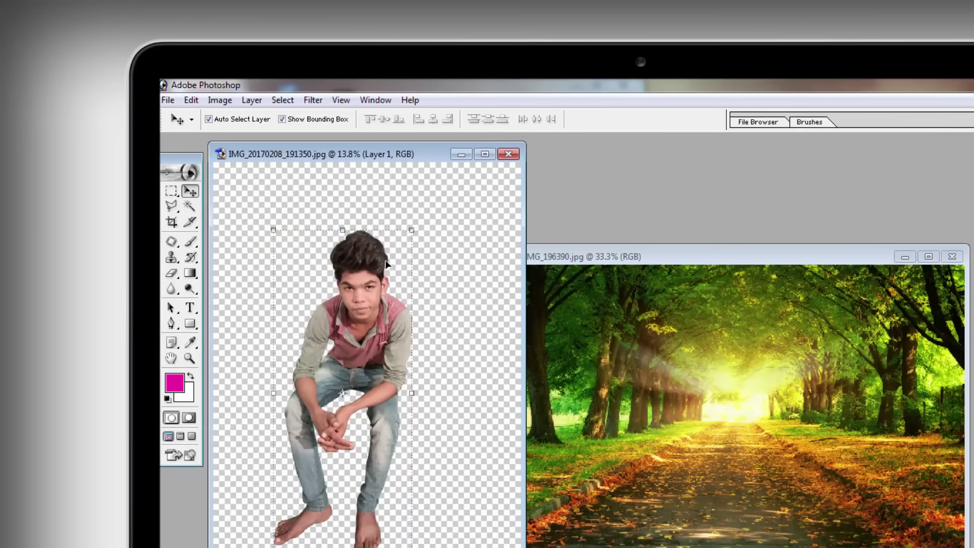
Step: Drag the cutout subject into the forest road photo and maximize that window
{"action": "left_click_drag", "start_coordinate": [436, 268], "coordinate": [779, 287]}
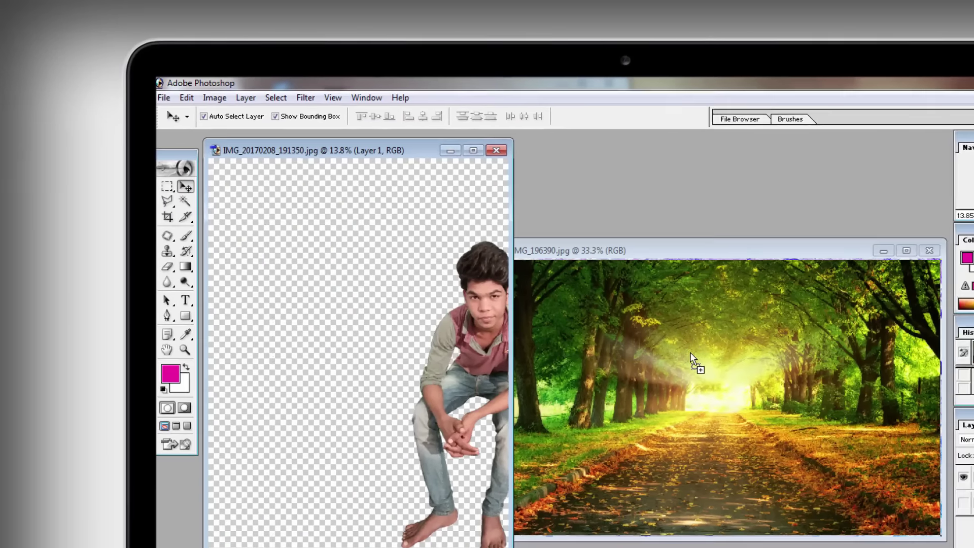
{"action": "left_click_drag", "start_coordinate": [704, 346], "coordinate": [689, 352]}
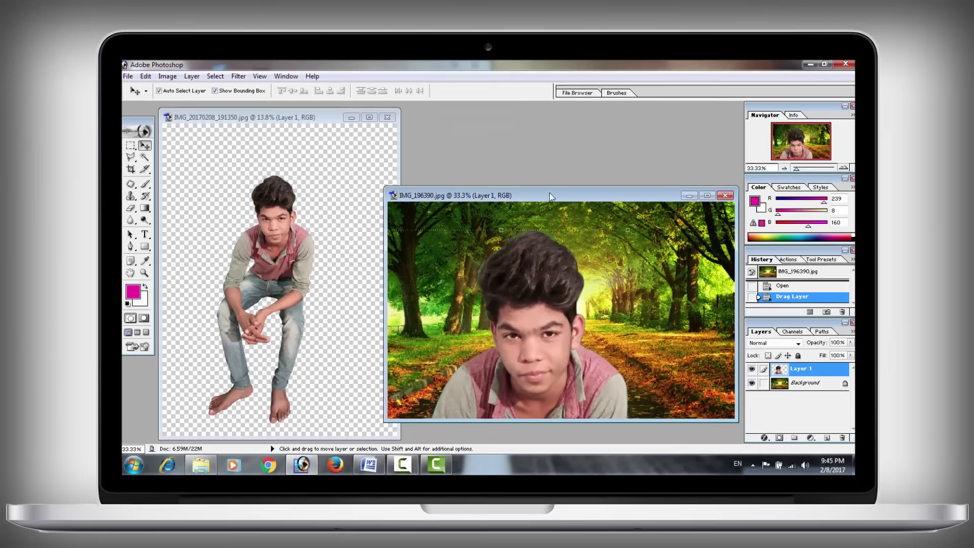
{"action": "double_click", "coordinate": [547, 193]}
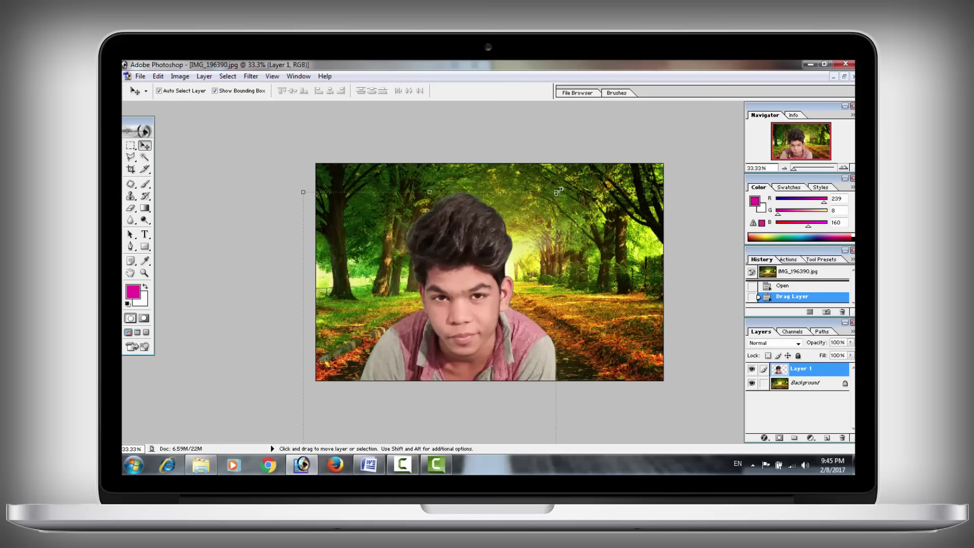
Step: Scale the boy down to about 39% and centre him on the forest road
{"action": "key", "text": "shift"}
{"action": "key", "text": "ctrl+t"}
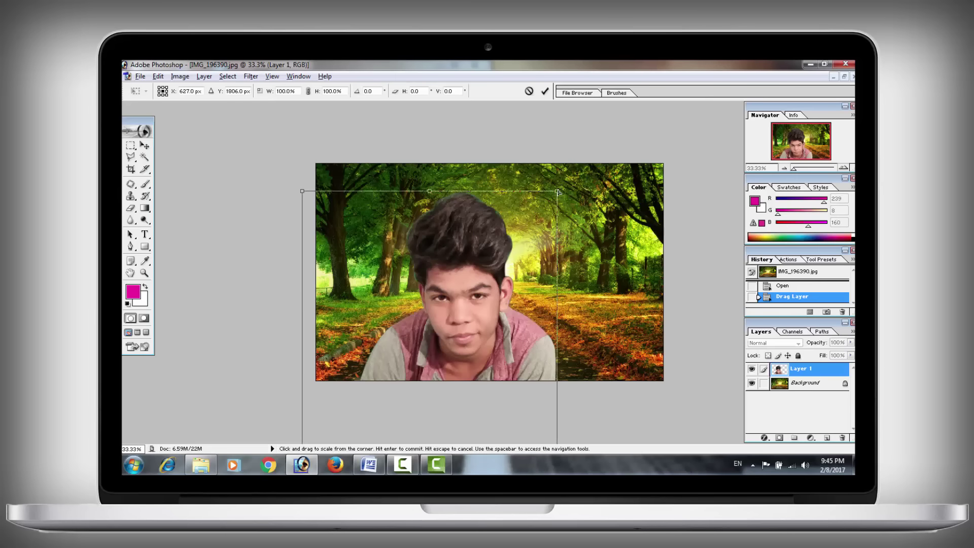
{"action": "left_click_drag", "start_coordinate": [558, 192], "coordinate": [507, 302]}
{"action": "left_click_drag", "start_coordinate": [458, 334], "coordinate": [516, 209]}
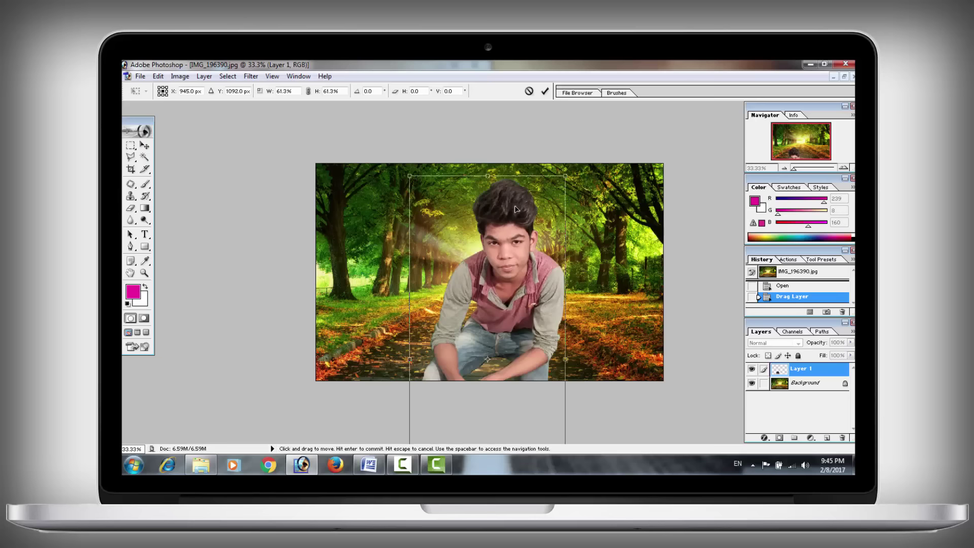
{"action": "left_click_drag", "start_coordinate": [565, 175], "coordinate": [509, 242]}
{"action": "mouse_move", "coordinate": [465, 300]}
{"action": "left_mouse_down"}
{"action": "mouse_move", "coordinate": [494, 300]}
{"action": "mouse_move", "coordinate": [488, 237]}
{"action": "left_mouse_up"}
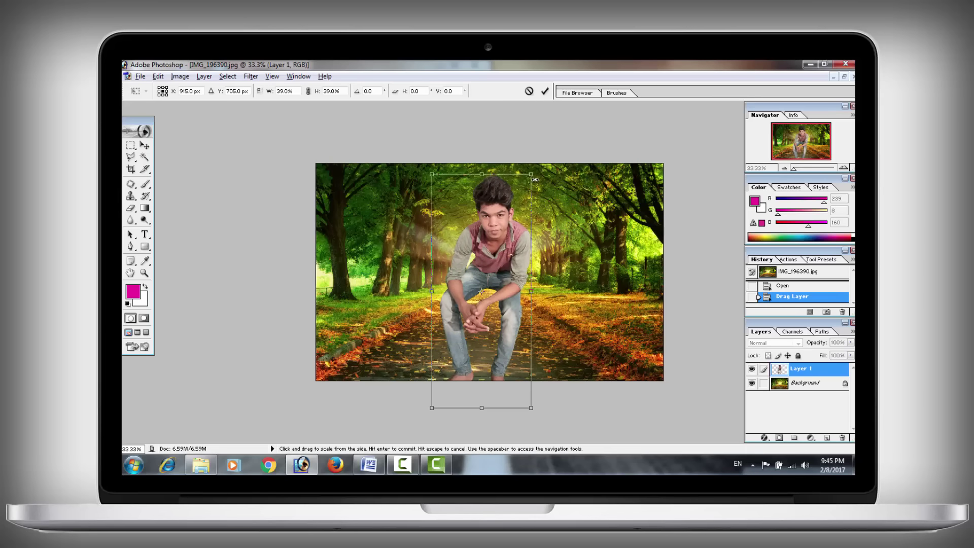
{"action": "left_click_drag", "start_coordinate": [534, 179], "coordinate": [523, 195]}
{"action": "key", "text": "Return"}
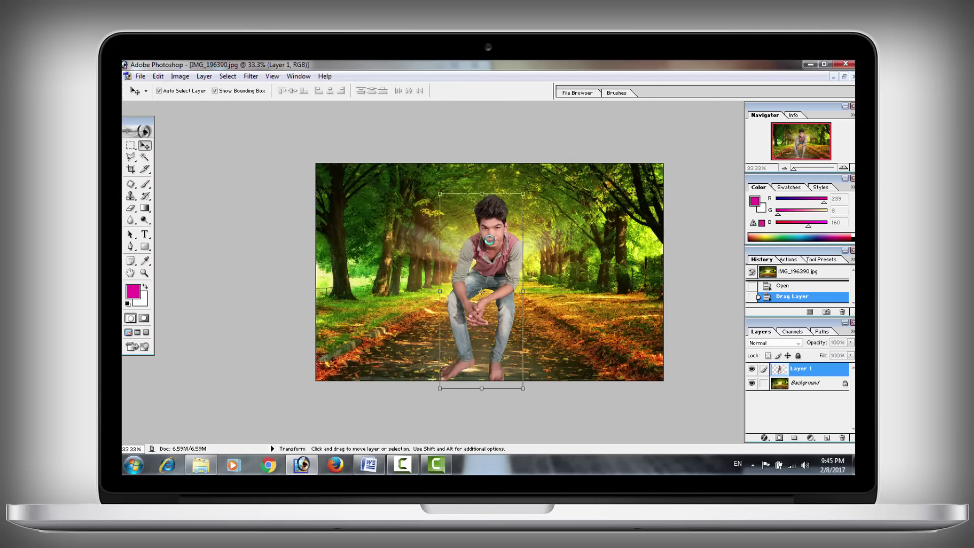
{"action": "left_click", "coordinate": [843, 76]}
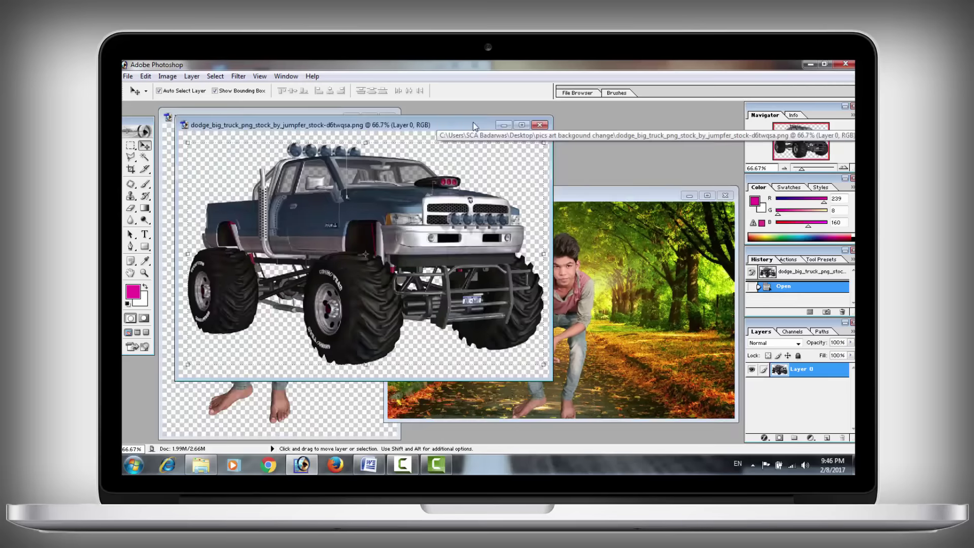
Step: Copy the monster truck into the forest scene and close the truck document
{"action": "left_click_drag", "start_coordinate": [481, 130], "coordinate": [499, 128]}
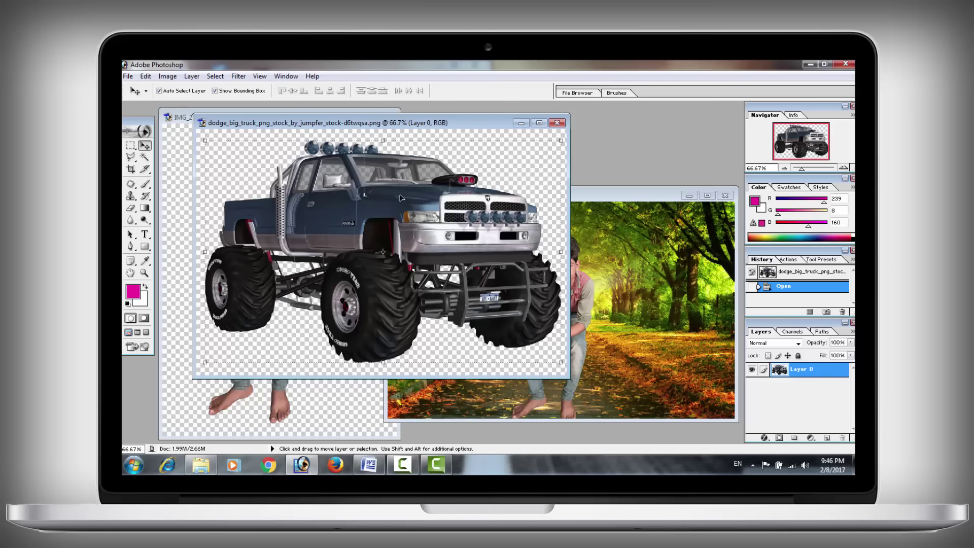
{"action": "left_click_drag", "start_coordinate": [300, 162], "coordinate": [595, 263]}
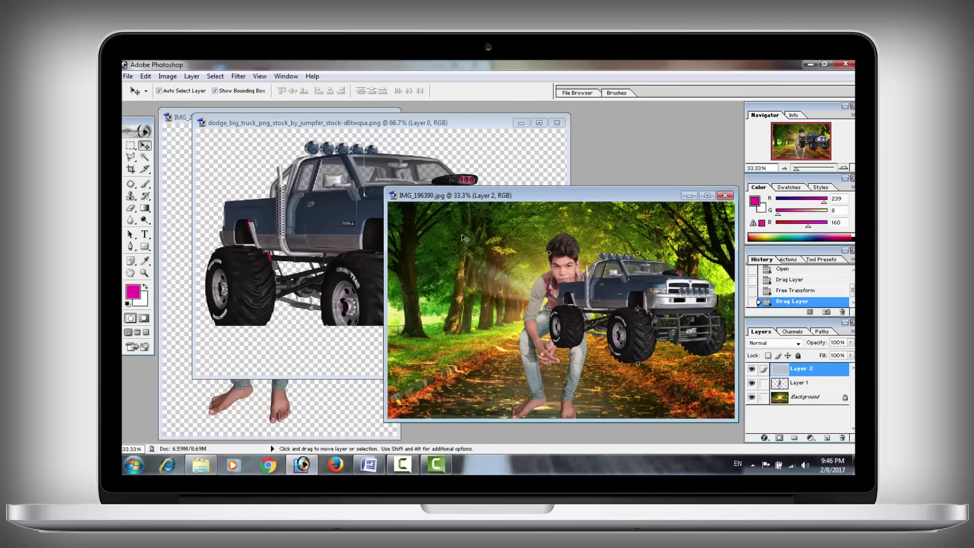
{"action": "left_click", "coordinate": [337, 212]}
{"action": "left_click", "coordinate": [558, 123]}
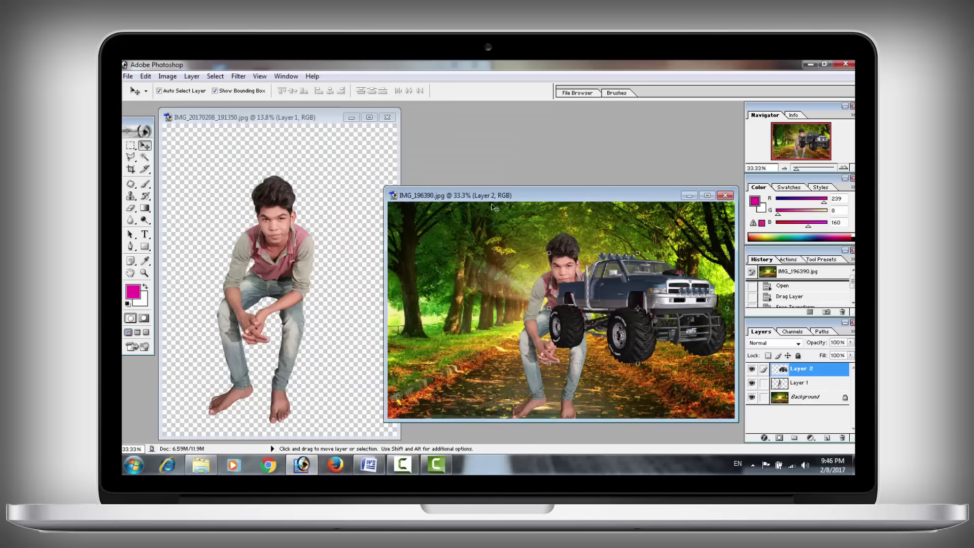
{"action": "double_click", "coordinate": [551, 194]}
Step: Position the truck left of the boy and move Layer 2 beneath Layer 1
{"action": "left_click_drag", "start_coordinate": [541, 174], "coordinate": [419, 174]}
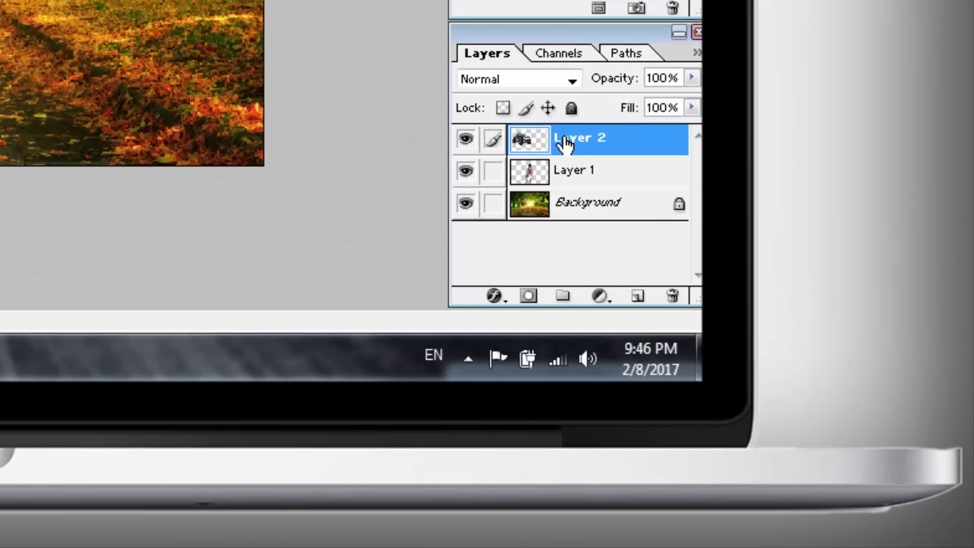
{"action": "left_click_drag", "start_coordinate": [564, 144], "coordinate": [571, 191]}
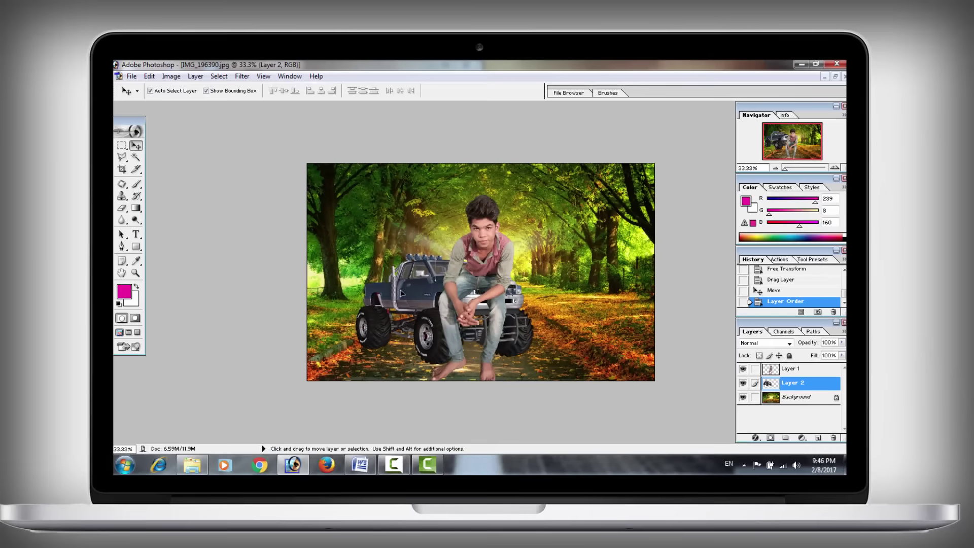
{"action": "mouse_move", "coordinate": [400, 292]}
{"action": "left_mouse_down"}
{"action": "mouse_move", "coordinate": [392, 290]}
{"action": "mouse_move", "coordinate": [400, 285]}
{"action": "left_mouse_up"}
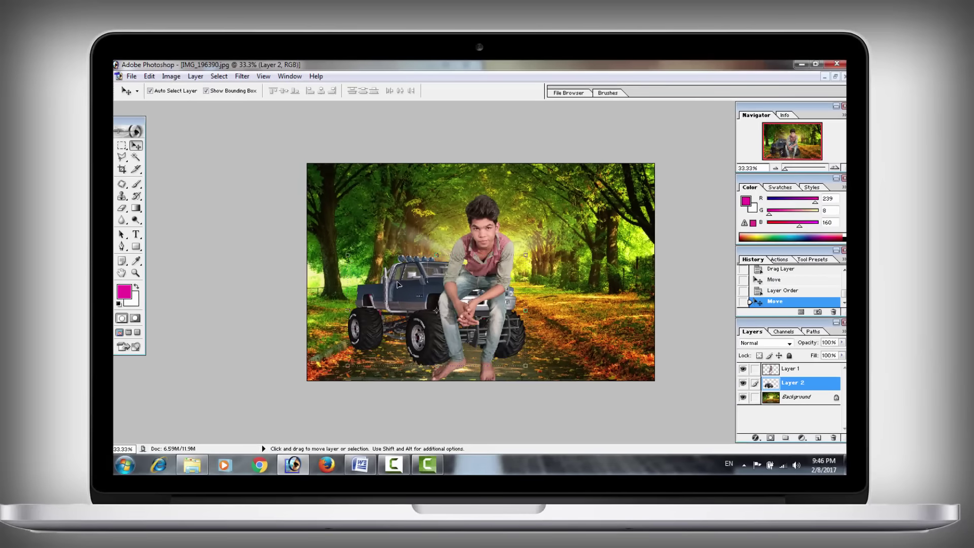
Step: Scale the truck to 93.4% and shift it slightly down
{"action": "left_click_drag", "start_coordinate": [528, 252], "coordinate": [538, 246]}
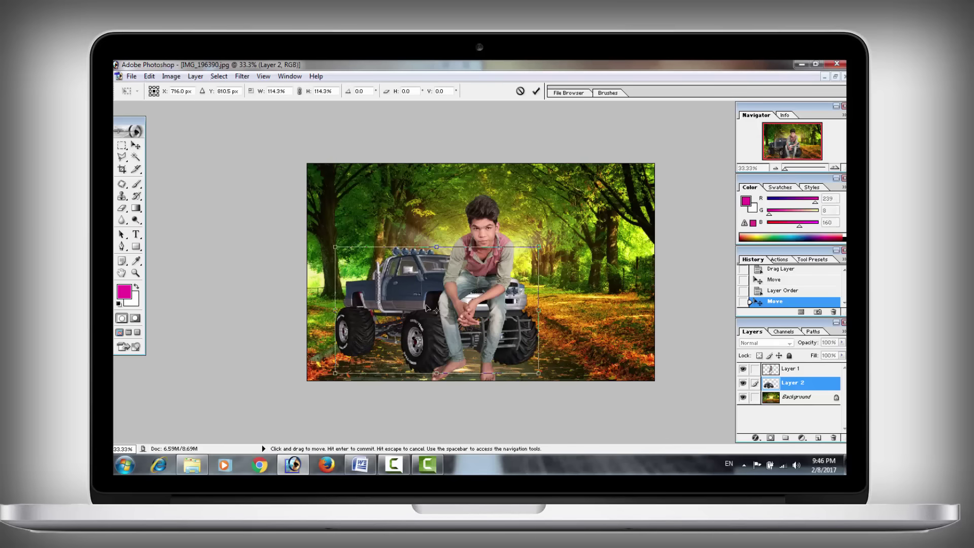
{"action": "left_click_drag", "start_coordinate": [405, 310], "coordinate": [407, 317]}
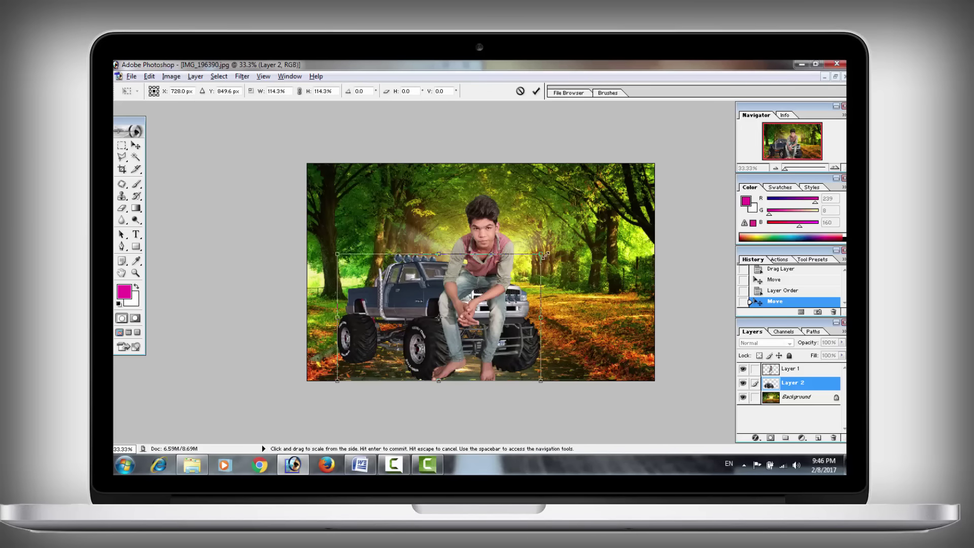
{"action": "left_click_drag", "start_coordinate": [534, 257], "coordinate": [522, 266]}
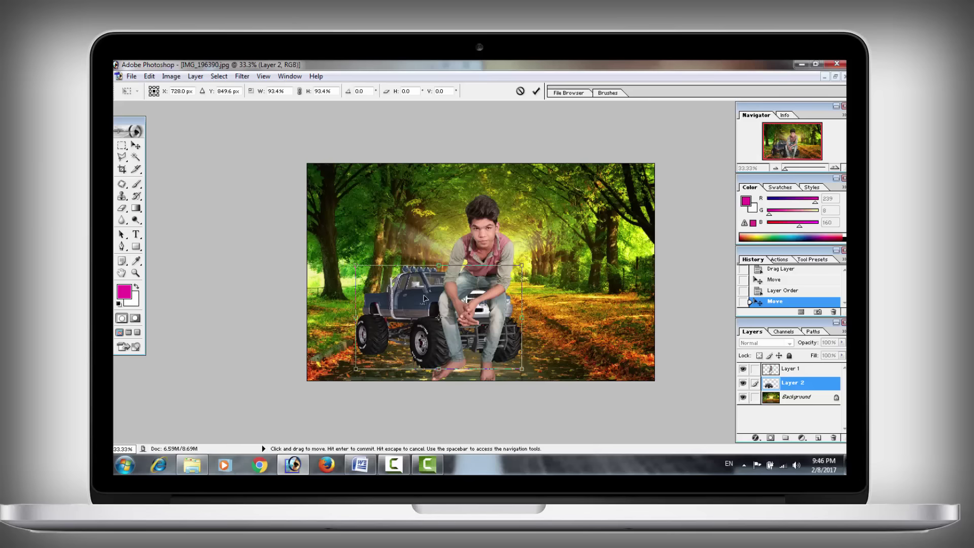
{"action": "key", "text": "Return"}
Step: Shrink the boy to about 52.7%, tilt him -6.6°, and seat him on the hood
{"action": "mouse_move", "coordinate": [492, 221]}
{"action": "left_mouse_down"}
{"action": "mouse_move", "coordinate": [505, 225]}
{"action": "mouse_move", "coordinate": [497, 234]}
{"action": "left_mouse_up"}
{"action": "key", "text": "ctrl+t"}
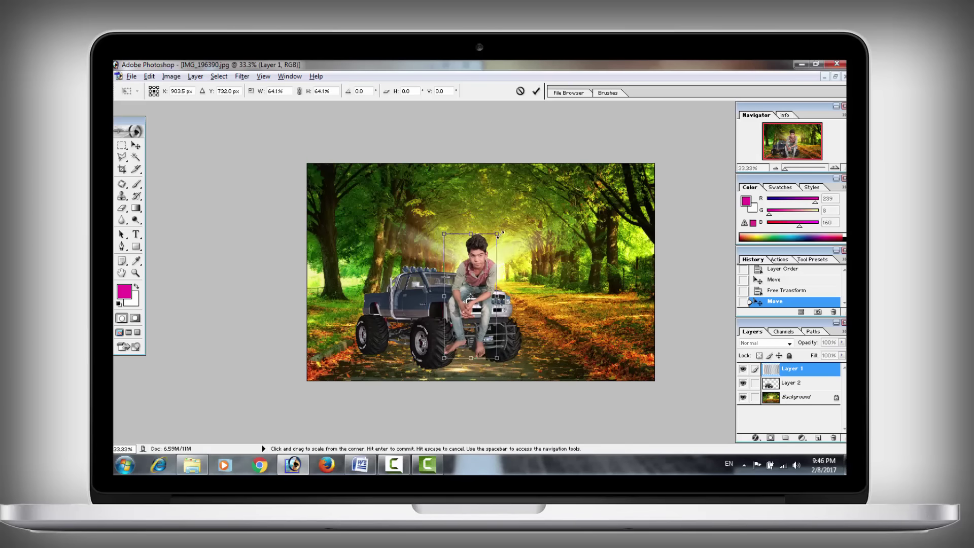
{"action": "left_click_drag", "start_coordinate": [468, 274], "coordinate": [454, 267]}
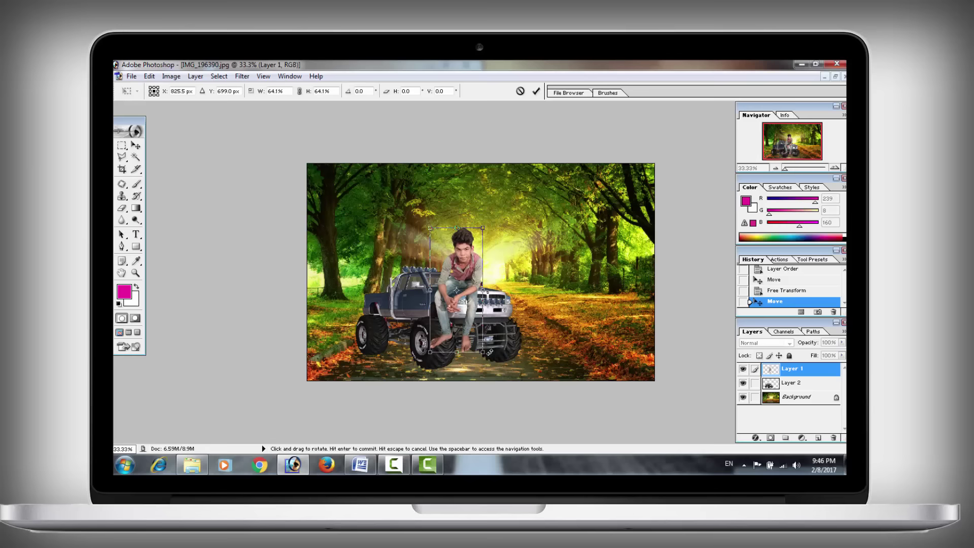
{"action": "left_click_drag", "start_coordinate": [510, 226], "coordinate": [498, 222]}
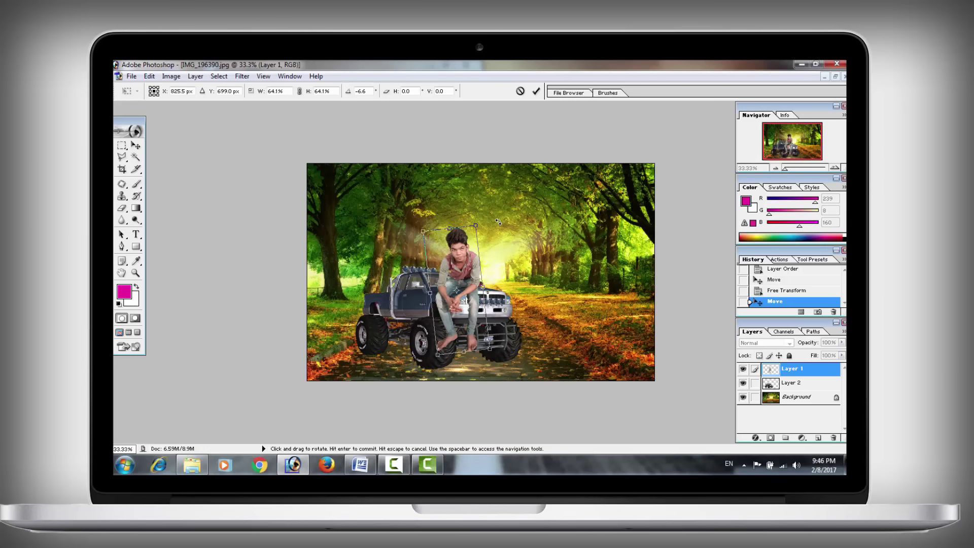
{"action": "left_click_drag", "start_coordinate": [491, 349], "coordinate": [481, 335]}
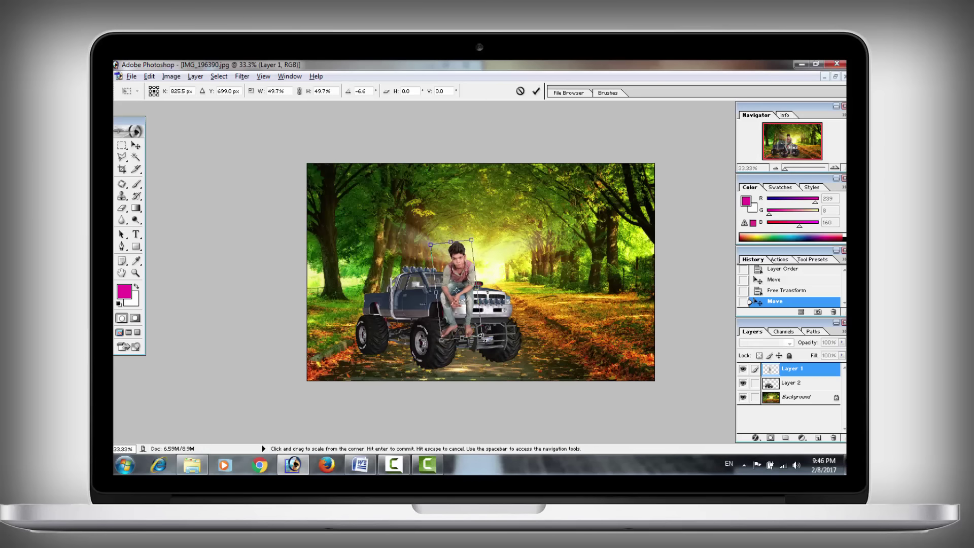
{"action": "key", "text": "Return"}
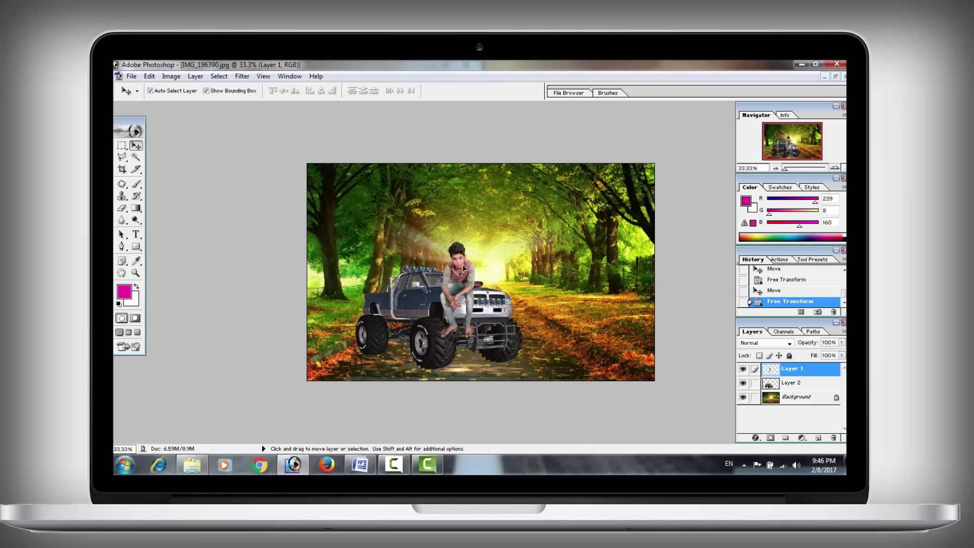
{"action": "left_click_drag", "start_coordinate": [463, 268], "coordinate": [461, 267]}
Step: Return to the Move tool and select the truck layer
{"action": "key", "text": "z"}
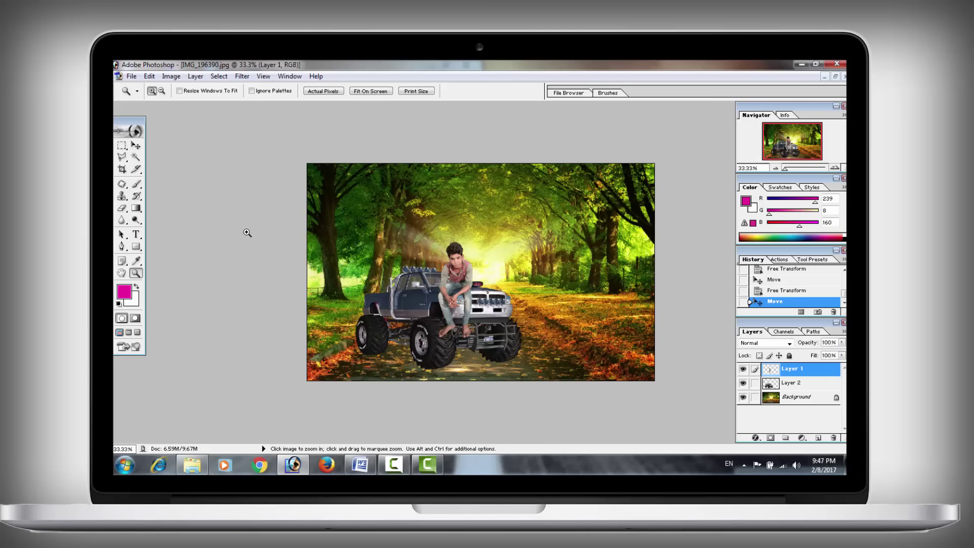
{"action": "left_click", "coordinate": [136, 146]}
{"action": "left_click", "coordinate": [414, 328]}
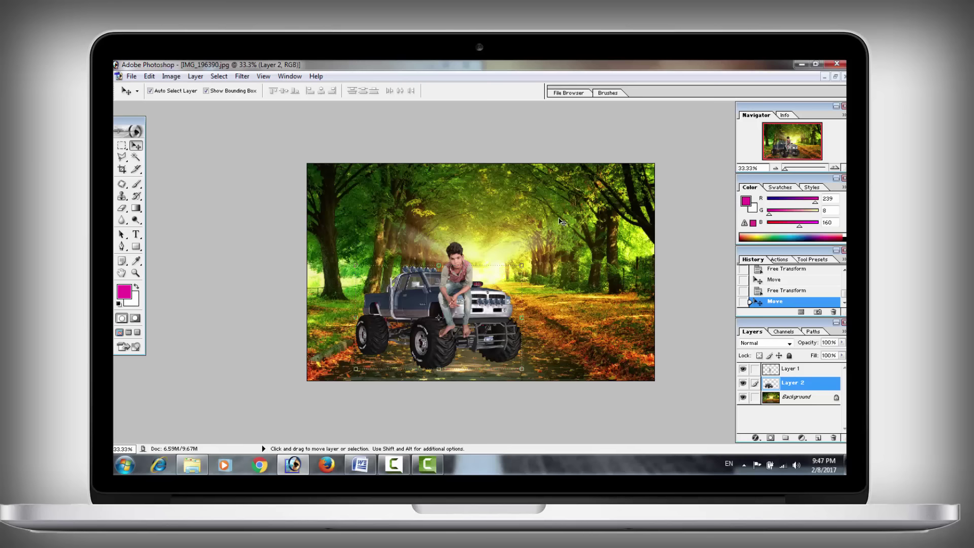
Step: Apply a Lighting Effects spotlight of intensity 25, stretched over the upper image, to Background
{"action": "left_click", "coordinate": [777, 399]}
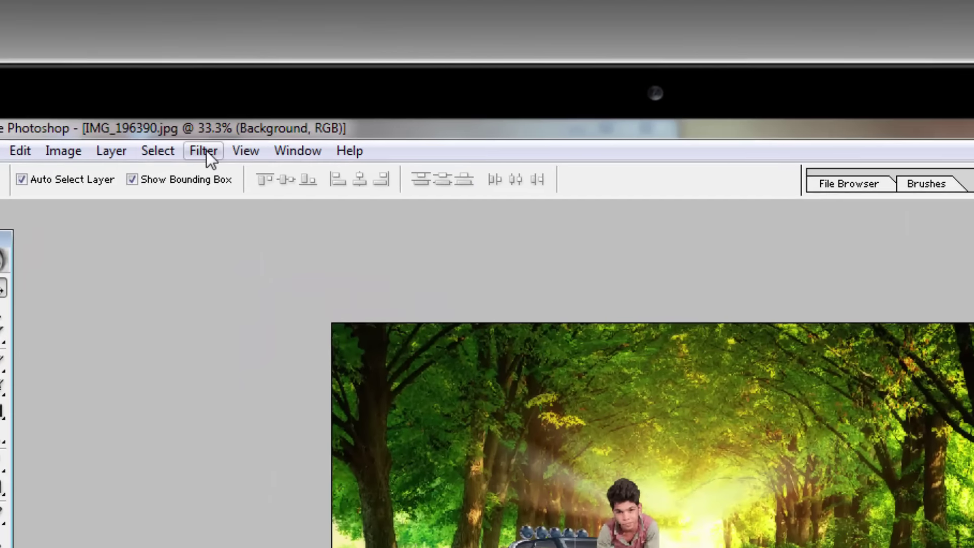
{"action": "left_click", "coordinate": [206, 150]}
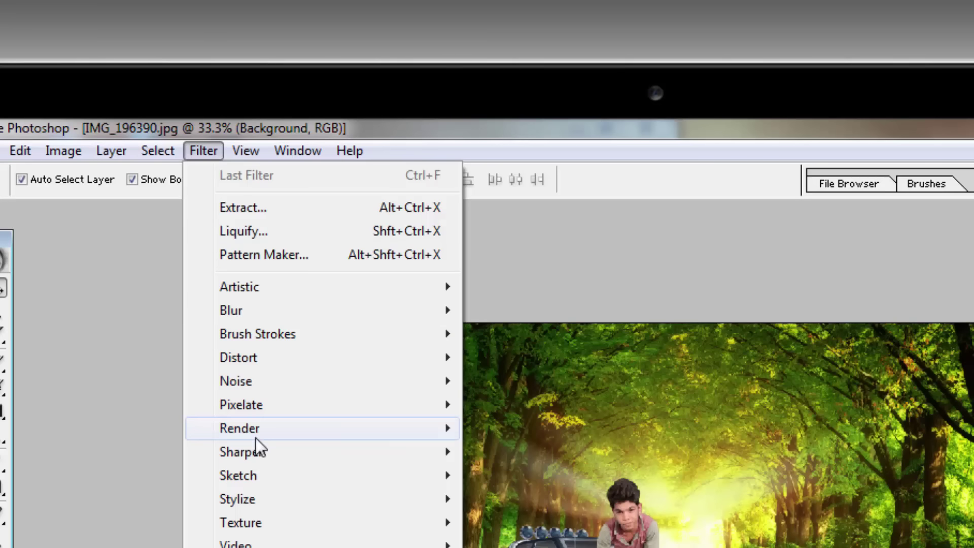
{"action": "mouse_move", "coordinate": [221, 388]}
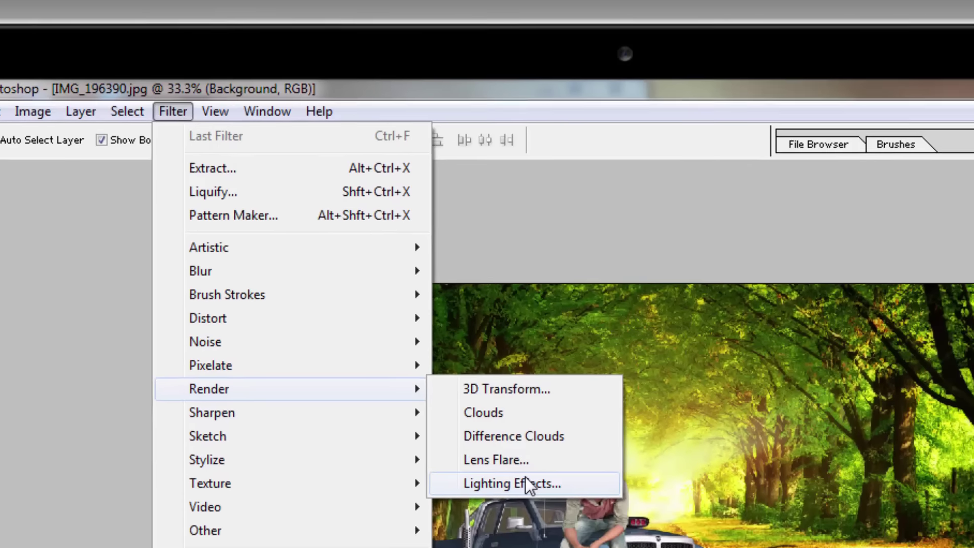
{"action": "left_click", "coordinate": [557, 523]}
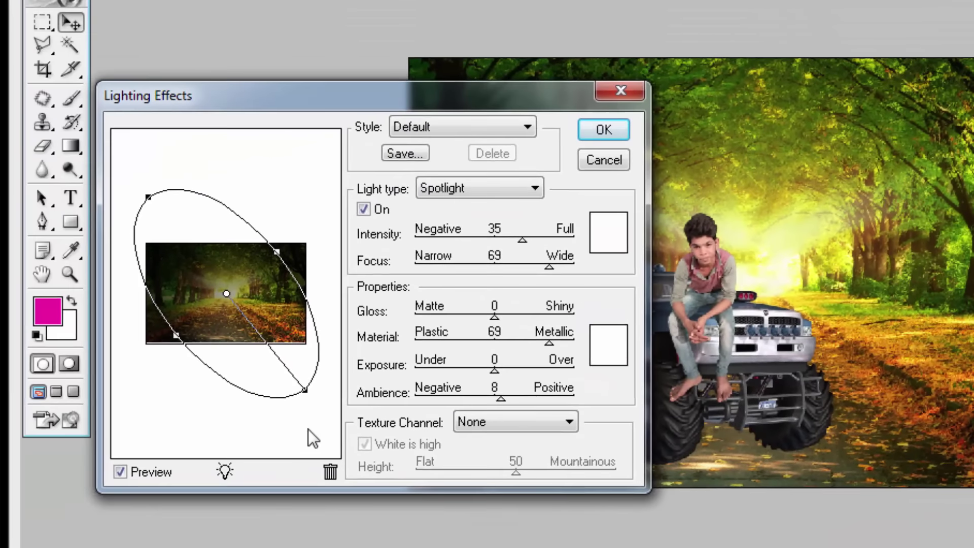
{"action": "left_click_drag", "start_coordinate": [305, 390], "coordinate": [287, 370]}
{"action": "left_click_drag", "start_coordinate": [278, 253], "coordinate": [289, 250]}
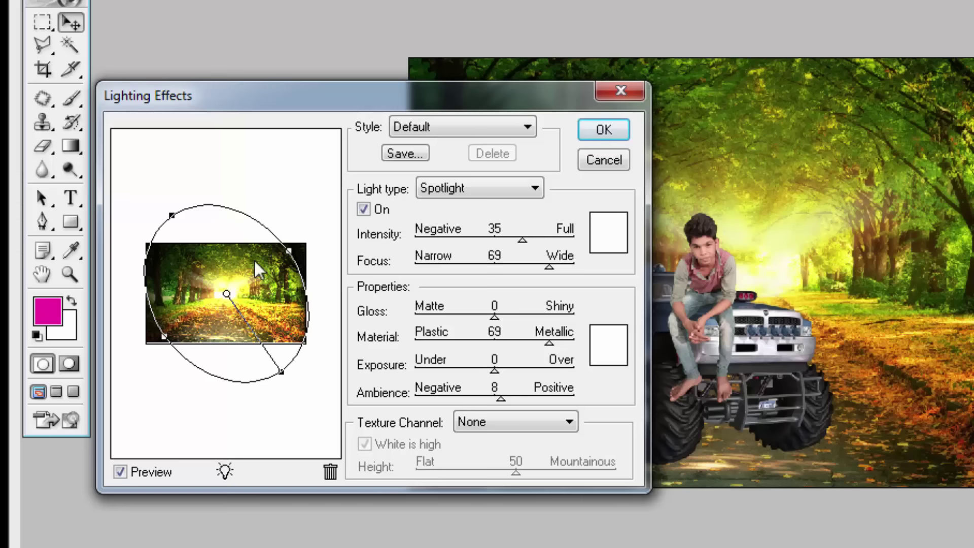
{"action": "mouse_move", "coordinate": [522, 241]}
{"action": "left_mouse_down"}
{"action": "mouse_move", "coordinate": [515, 240]}
{"action": "mouse_move", "coordinate": [524, 240]}
{"action": "left_mouse_up"}
{"action": "left_click", "coordinate": [602, 129]}
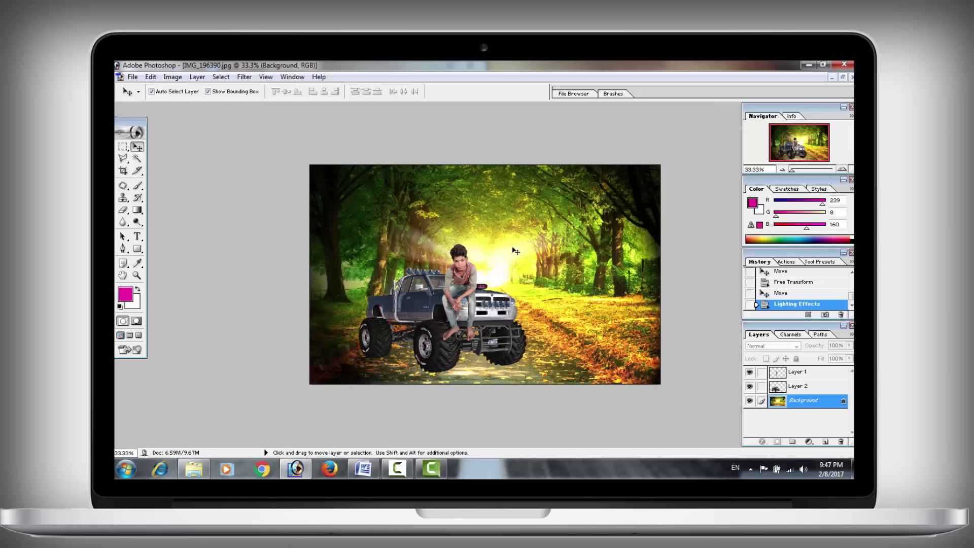
Step: Enlarge the truck layer to 104.3% and nudge the boy slightly up and right
{"action": "left_click", "coordinate": [438, 330]}
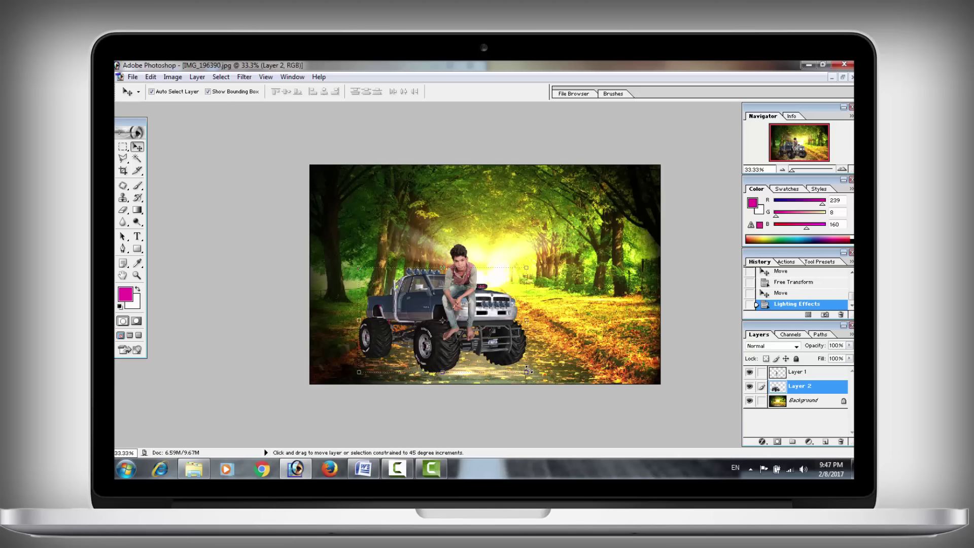
{"action": "left_click_drag", "start_coordinate": [528, 372], "coordinate": [530, 374]}
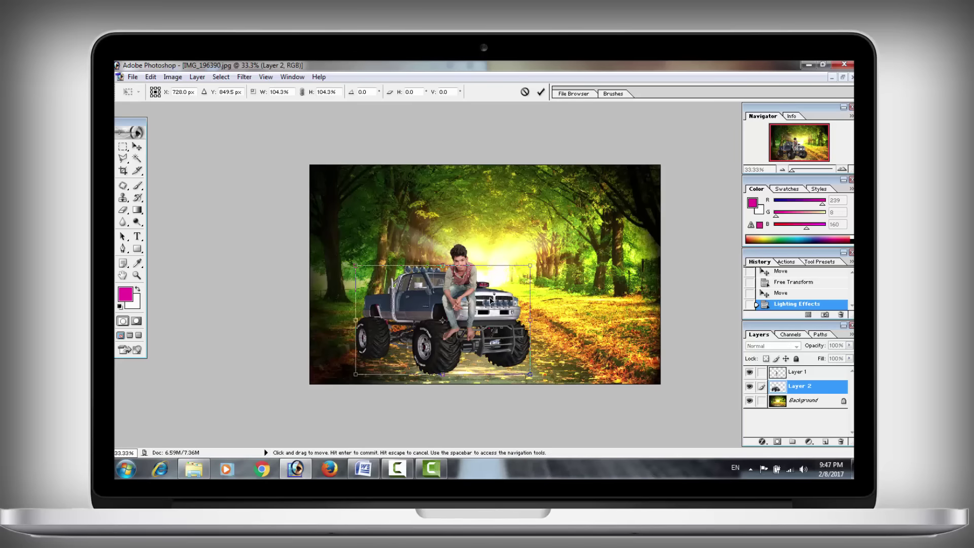
{"action": "key", "text": "Return"}
{"action": "left_click_drag", "start_coordinate": [458, 282], "coordinate": [462, 280]}
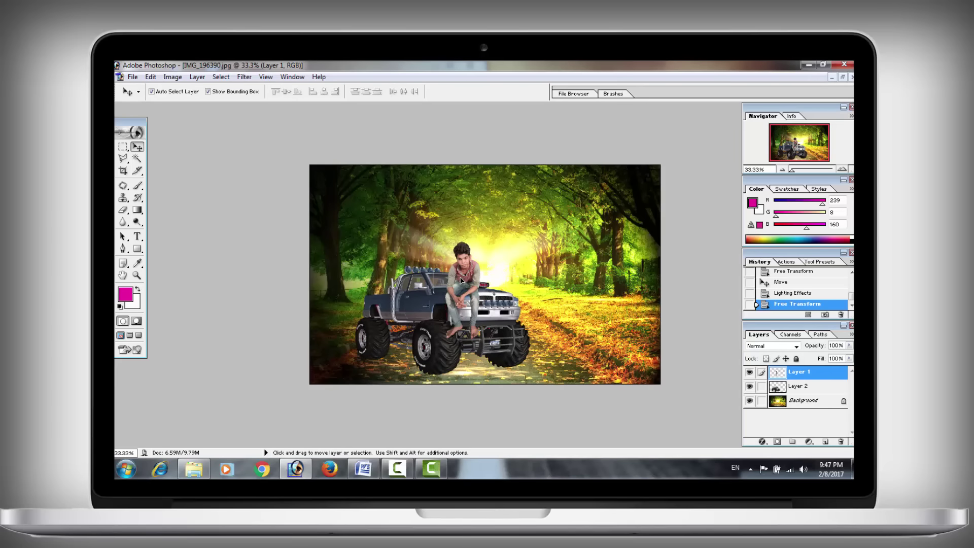
{"action": "key", "text": "z"}
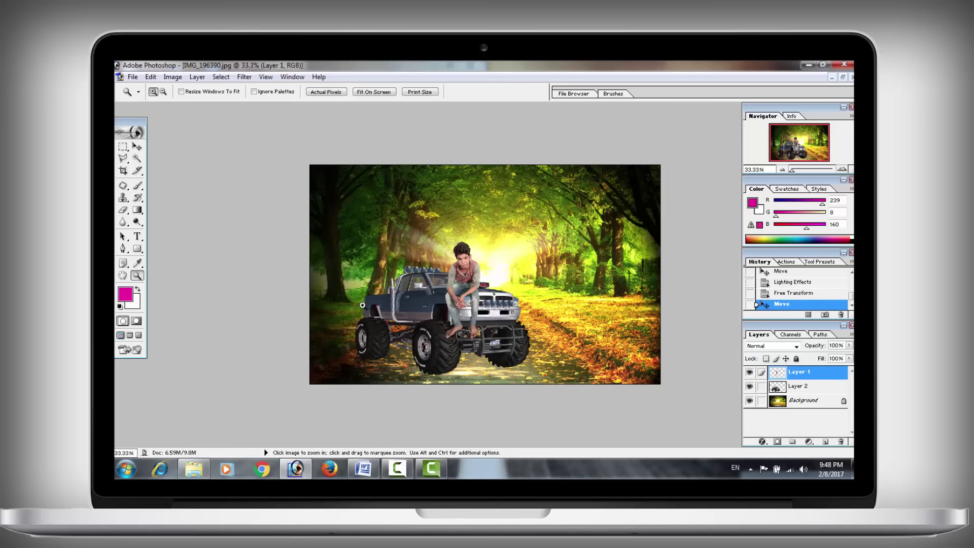
{"action": "left_click", "coordinate": [137, 147]}
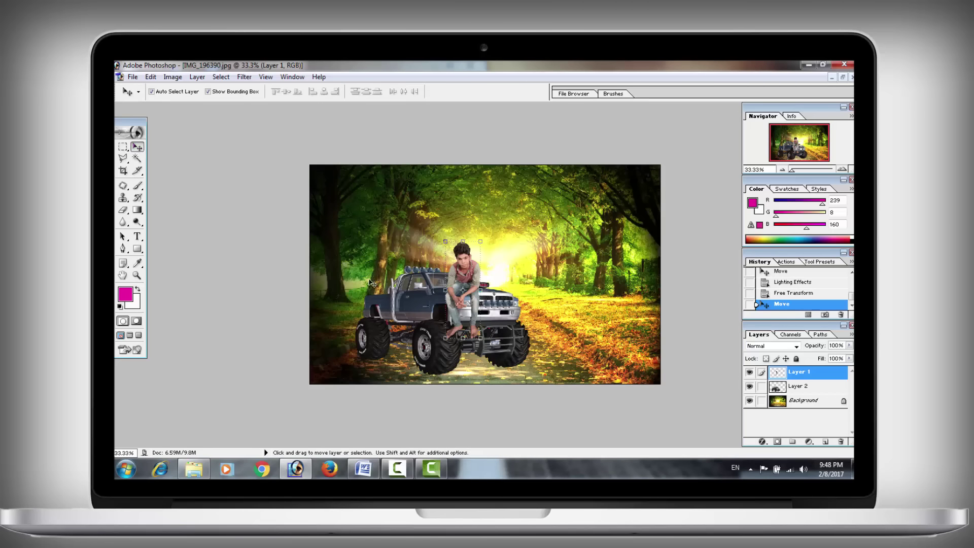
Step: Warm the truck's highlights with Color Balance +60, +27, −41
{"action": "left_click", "coordinate": [415, 304]}
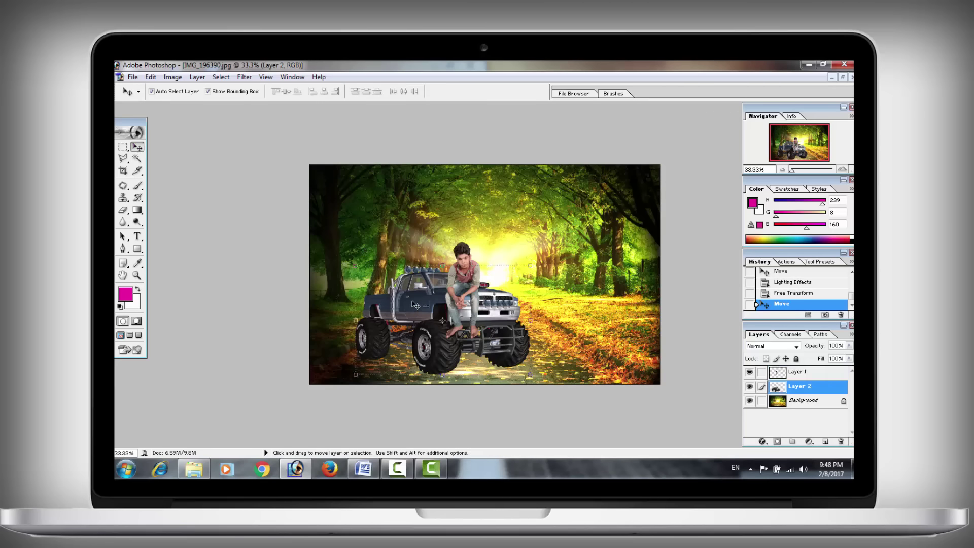
{"action": "key", "text": "ctrl+b"}
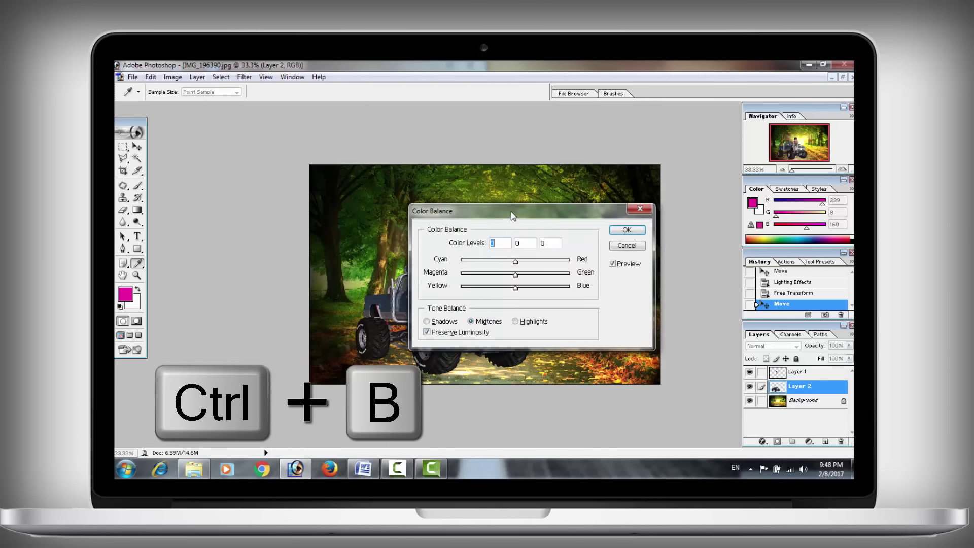
{"action": "left_click_drag", "start_coordinate": [510, 211], "coordinate": [597, 145]}
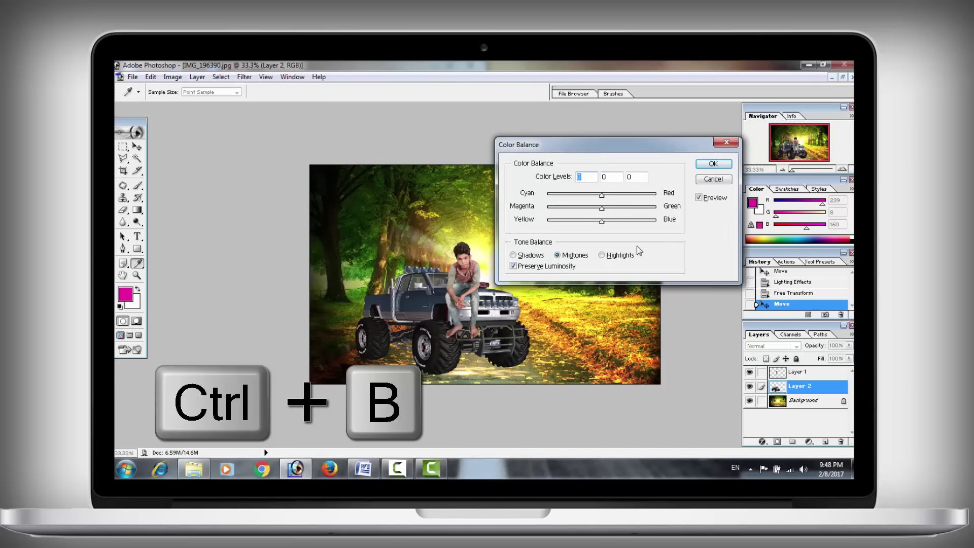
{"action": "left_click", "coordinate": [613, 259]}
{"action": "left_click_drag", "start_coordinate": [587, 222], "coordinate": [616, 208]}
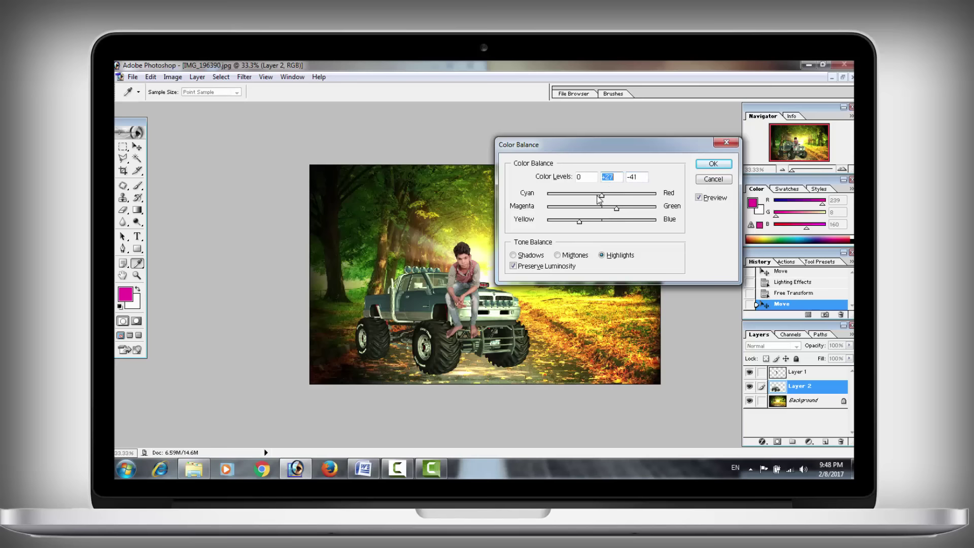
{"action": "left_click_drag", "start_coordinate": [602, 197], "coordinate": [632, 196]}
{"action": "left_click", "coordinate": [713, 163]}
{"action": "key", "text": "v"}
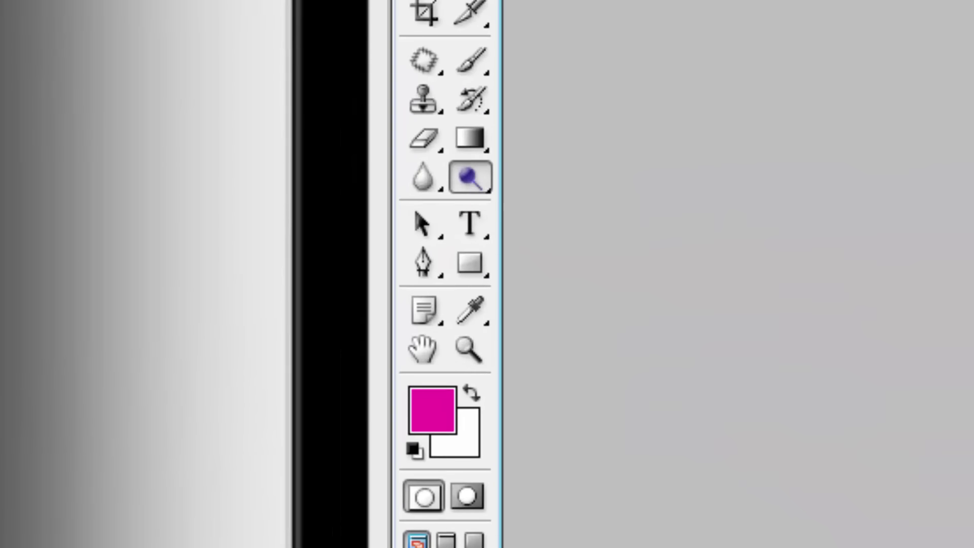
Step: Darken the truck's rear side panel, wheel well and upper body with a soft 186 px Burn brush
{"action": "left_click", "coordinate": [480, 191]}
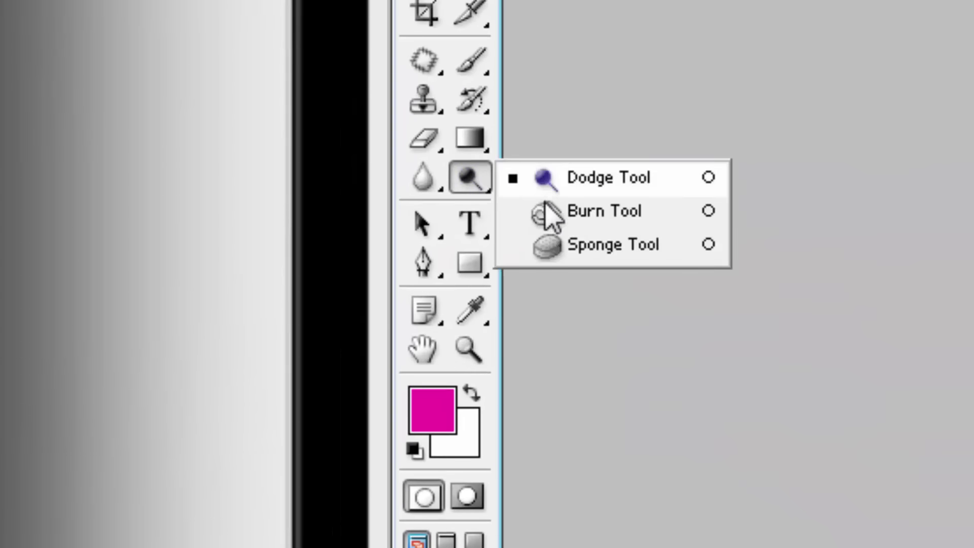
{"action": "left_click", "coordinate": [571, 212]}
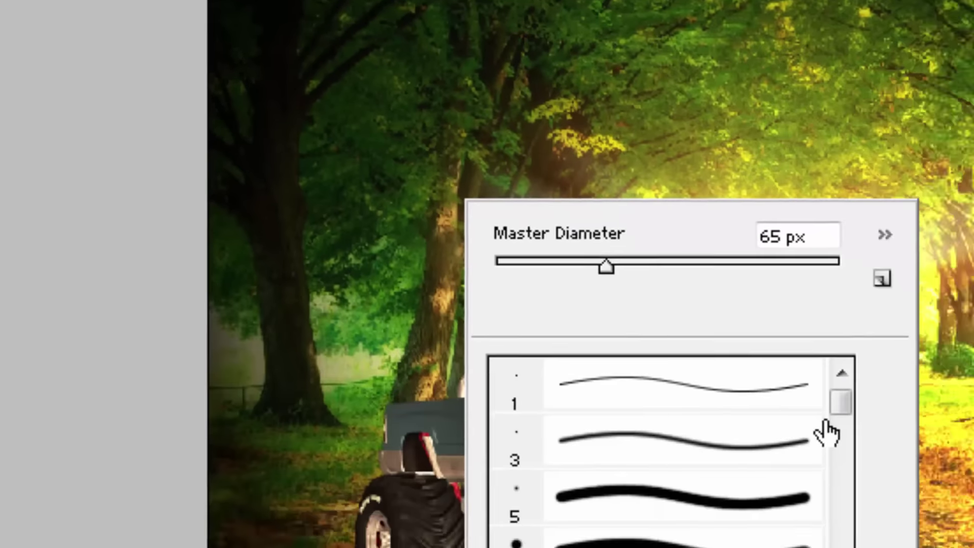
{"action": "scroll", "coordinate": [720, 341], "scroll_direction": "down", "scroll_amount": 5}
{"action": "scroll", "coordinate": [598, 330], "scroll_direction": "down", "scroll_amount": 2}
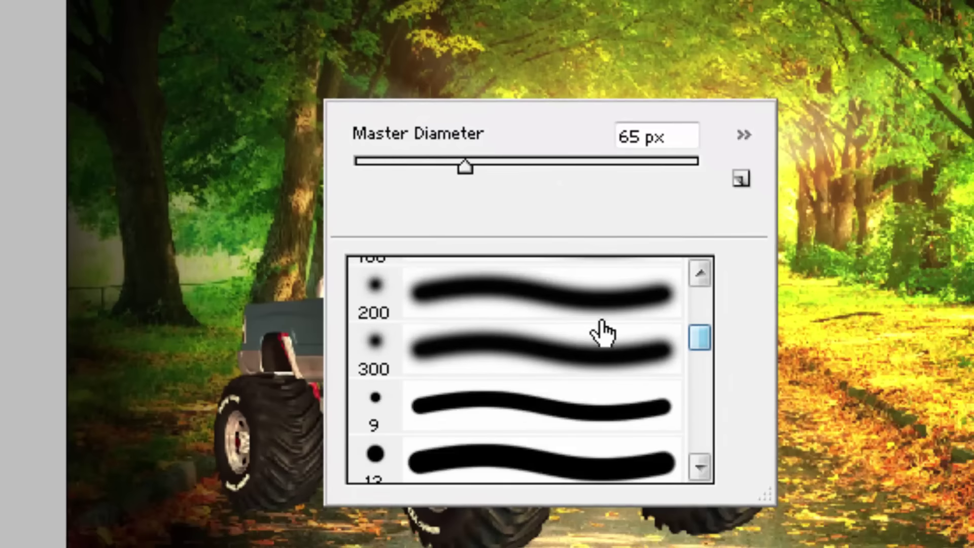
{"action": "left_click", "coordinate": [583, 307]}
{"action": "left_click", "coordinate": [542, 166]}
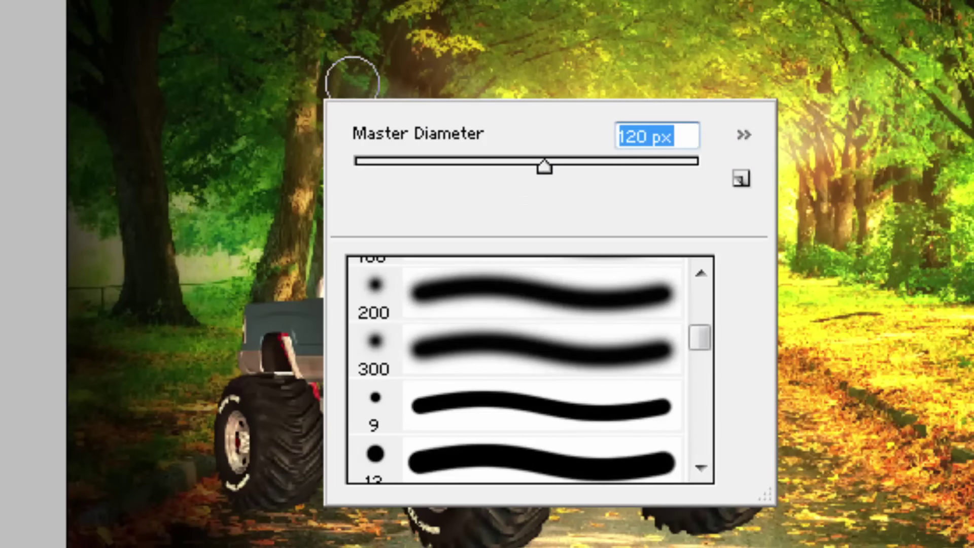
{"action": "left_click", "coordinate": [600, 165]}
{"action": "key", "text": "Return"}
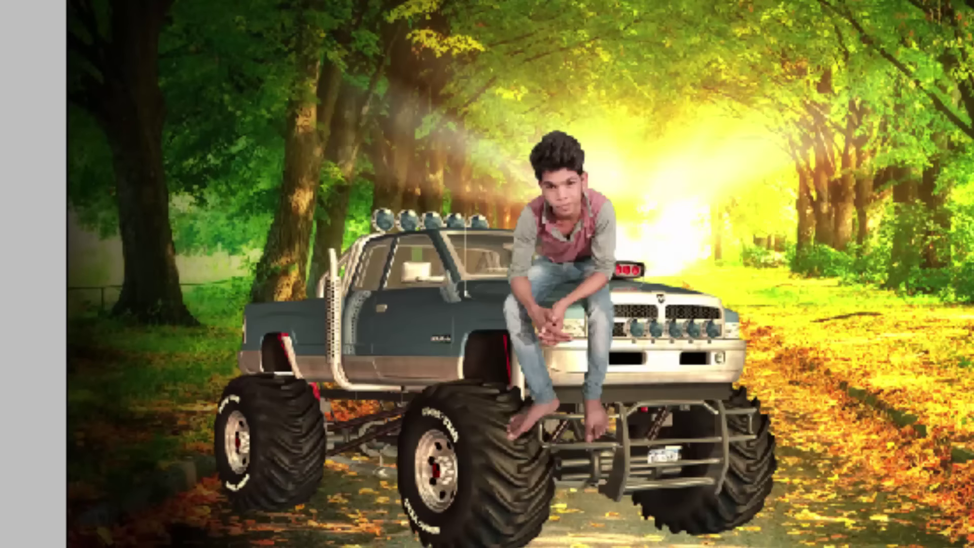
{"action": "mouse_move", "coordinate": [179, 525]}
{"action": "left_mouse_down"}
{"action": "mouse_move", "coordinate": [270, 387]}
{"action": "mouse_move", "coordinate": [146, 433]}
{"action": "left_mouse_up"}
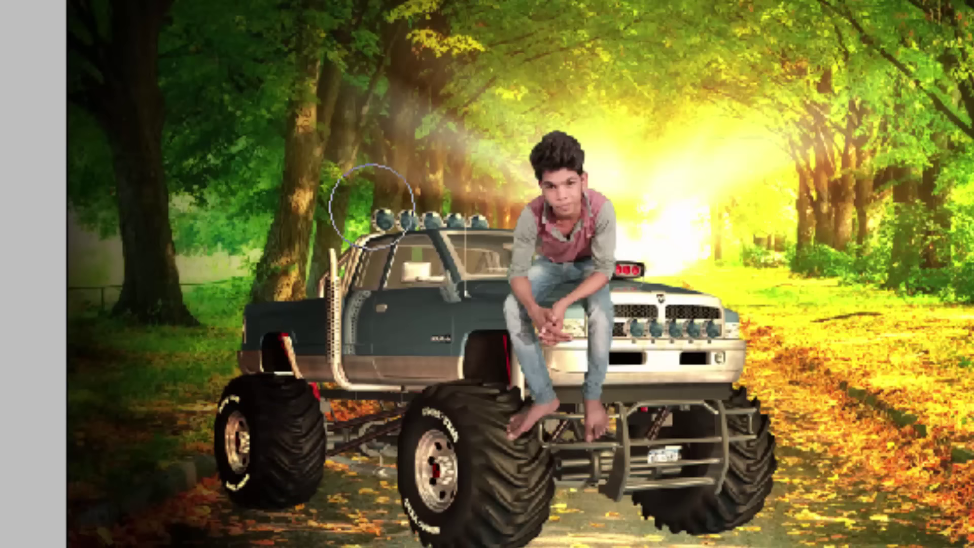
{"action": "mouse_move", "coordinate": [380, 196]}
{"action": "left_mouse_down"}
{"action": "mouse_move", "coordinate": [392, 225]}
{"action": "mouse_move", "coordinate": [300, 344]}
{"action": "mouse_move", "coordinate": [369, 315]}
{"action": "mouse_move", "coordinate": [358, 374]}
{"action": "mouse_move", "coordinate": [378, 422]}
{"action": "left_mouse_up"}
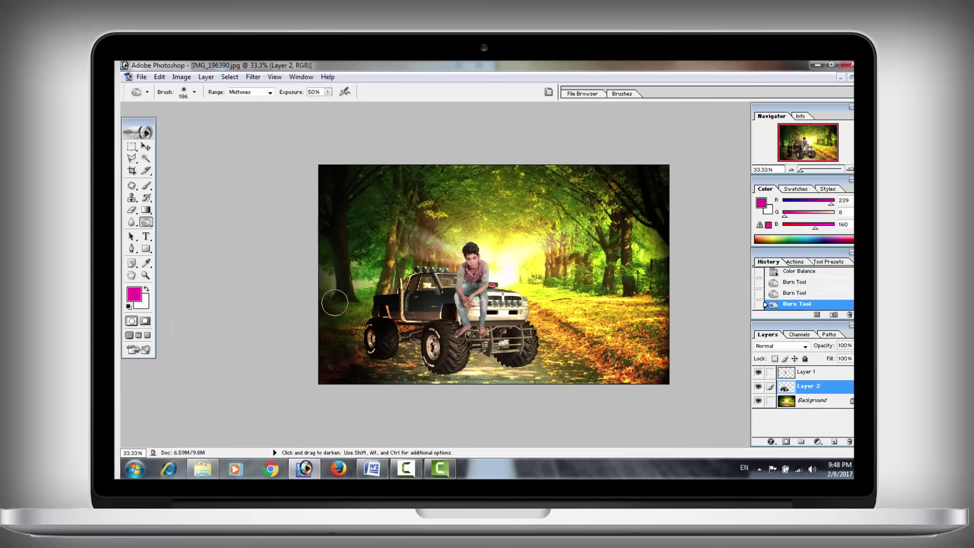
Step: Select the boy's Layer 1 and zoom in on the boy and truck front
{"action": "left_click", "coordinate": [145, 147]}
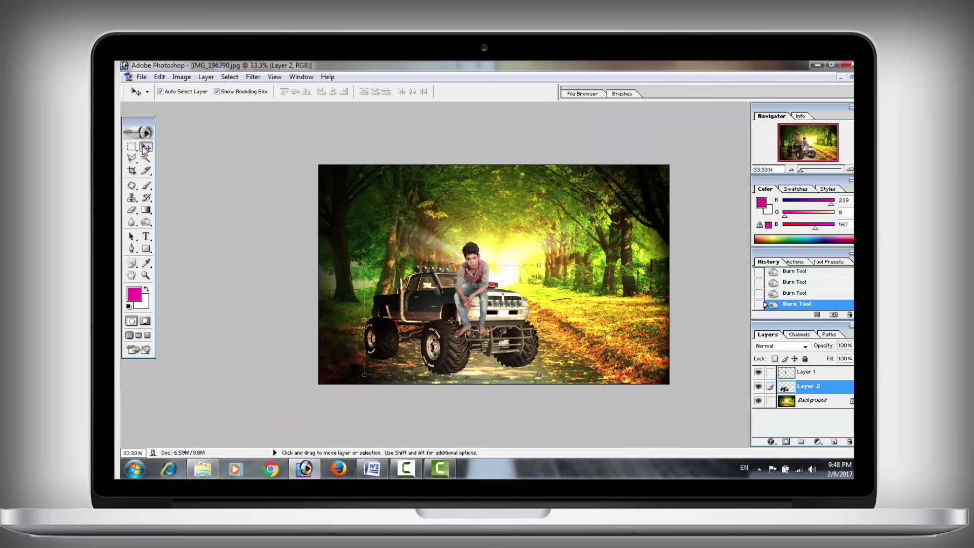
{"action": "left_click", "coordinate": [476, 253]}
{"action": "key", "text": "z"}
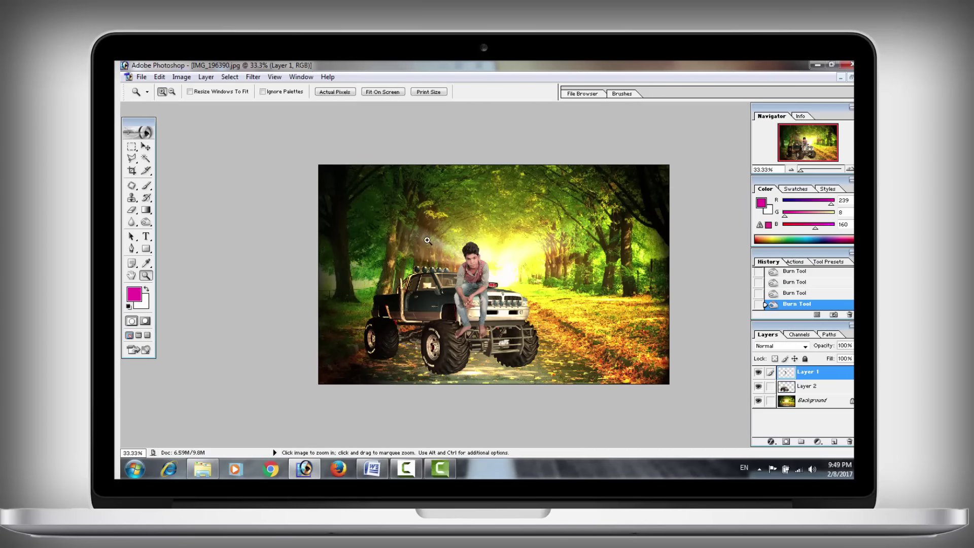
{"action": "left_click_drag", "start_coordinate": [399, 238], "coordinate": [555, 330]}
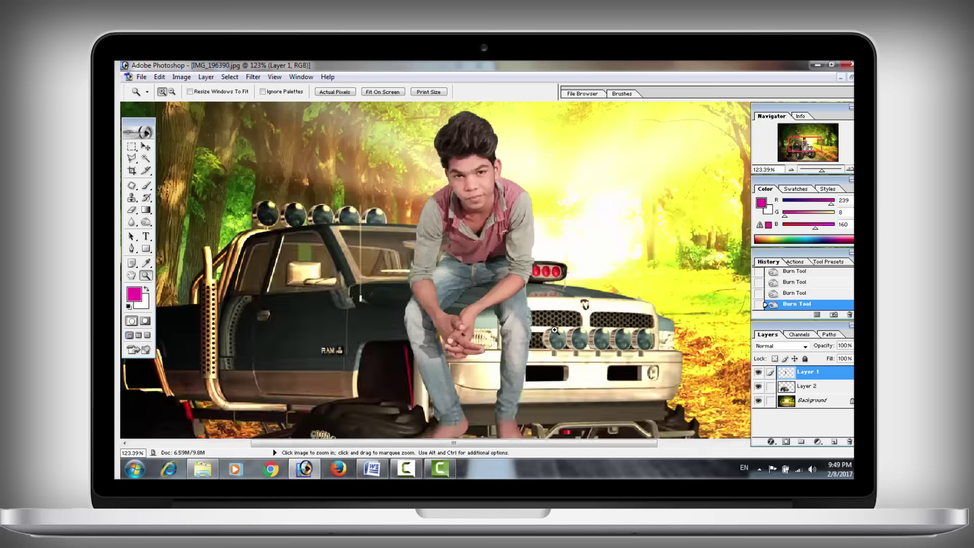
{"action": "left_click", "coordinate": [564, 230], "text": "alt"}
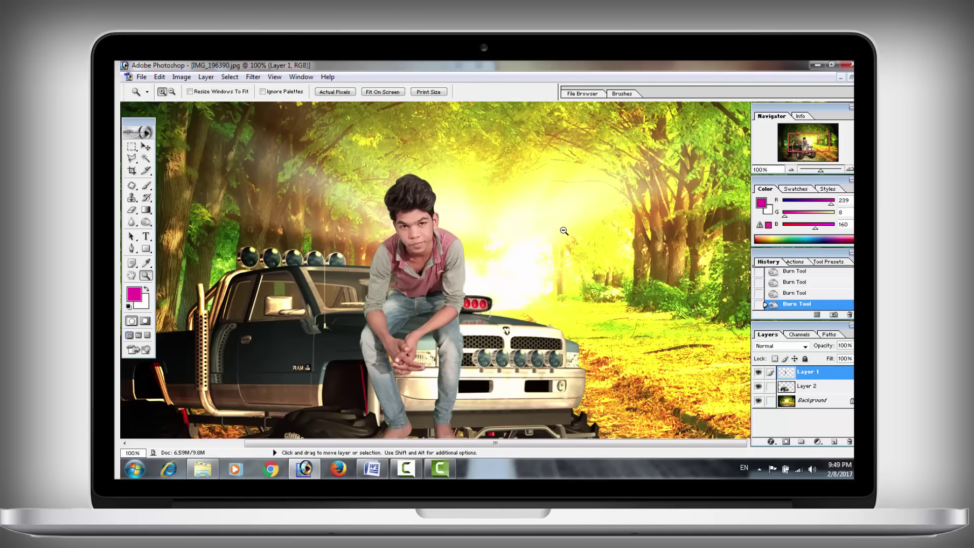
{"action": "key", "text": "m"}
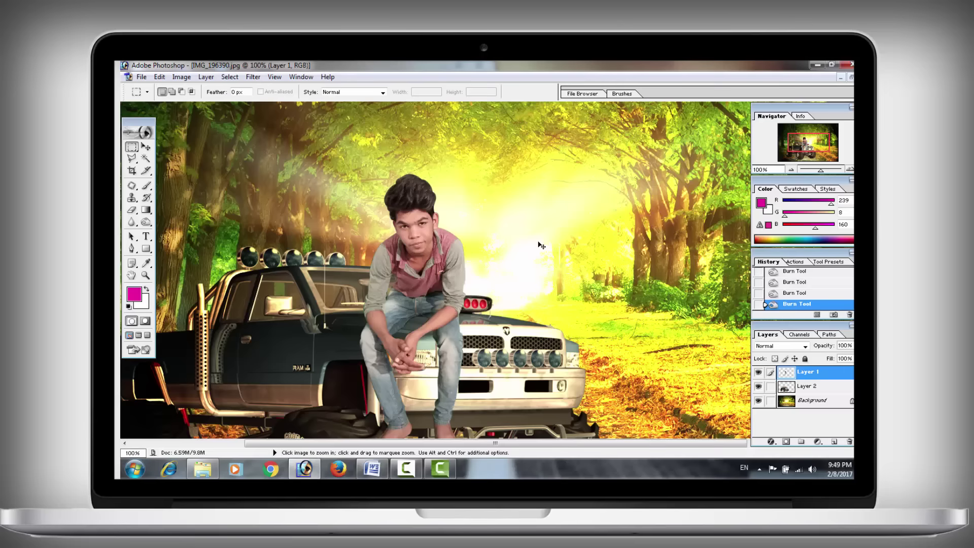
Step: Apply a Curves adjustment (input 86 → output 94) to the boy, then zoom out to the whole image
{"action": "key", "text": "ctrl+m"}
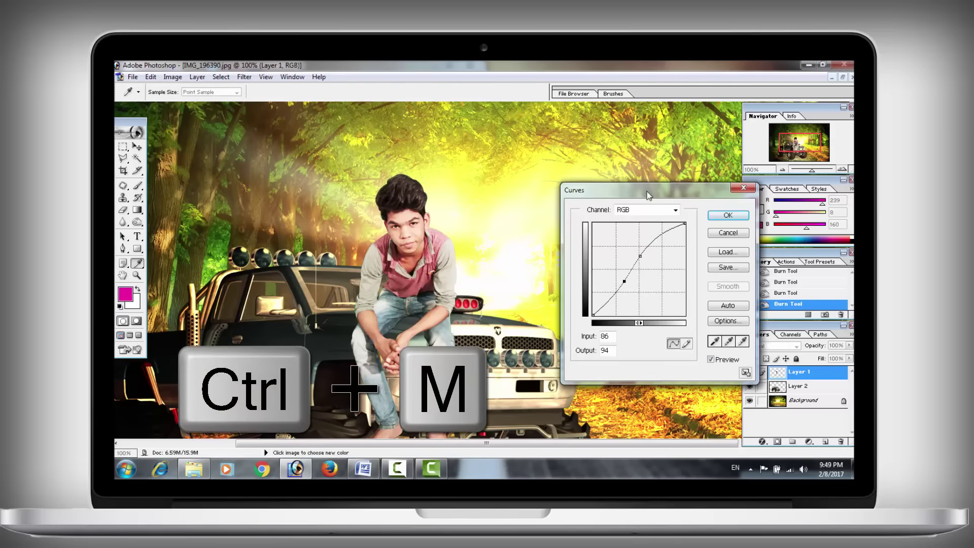
{"action": "left_click", "coordinate": [728, 215]}
{"action": "key", "text": "z"}
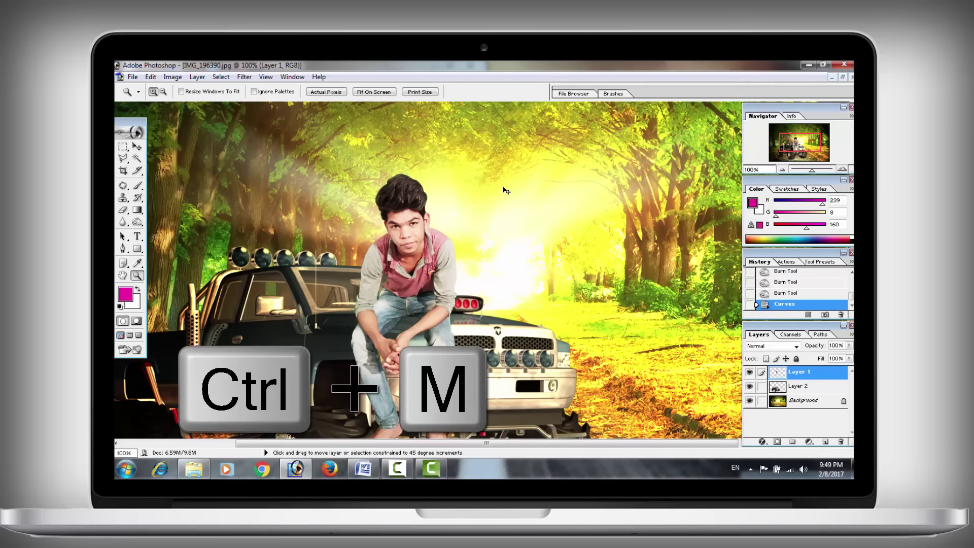
{"action": "left_click_drag", "start_coordinate": [459, 175], "coordinate": [391, 254]}
{"action": "right_click", "coordinate": [391, 251]}
{"action": "left_click", "coordinate": [431, 267]}
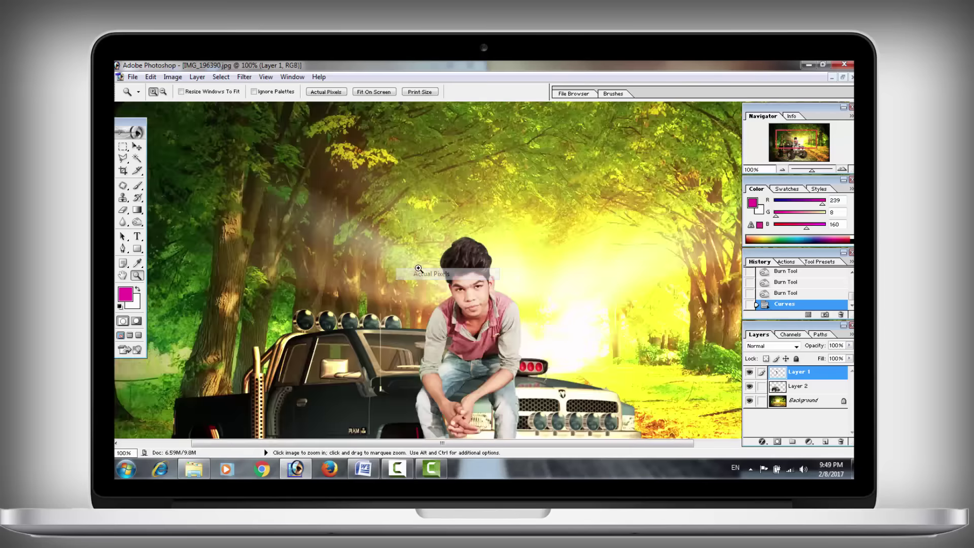
{"action": "left_click", "coordinate": [505, 285], "text": "alt"}
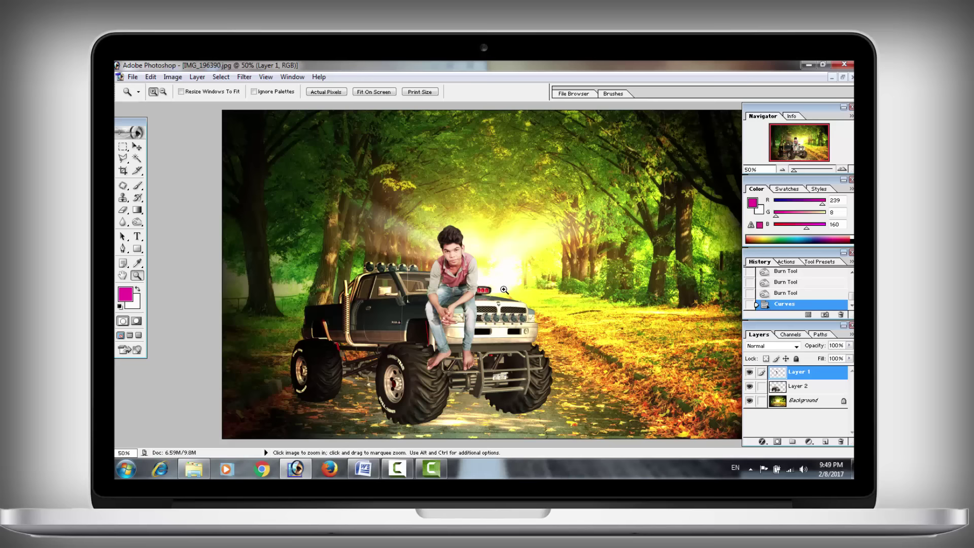
Step: Apply Levels to the boy with black input 26 and midtones 1.30
{"action": "key", "text": "i"}
{"action": "key", "text": "ctrl+l"}
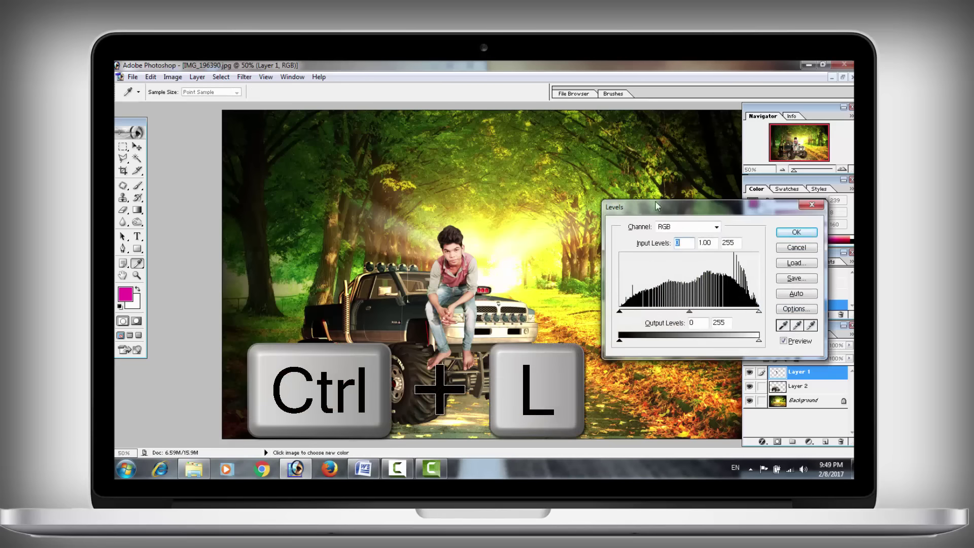
{"action": "left_click_drag", "start_coordinate": [656, 205], "coordinate": [582, 177]}
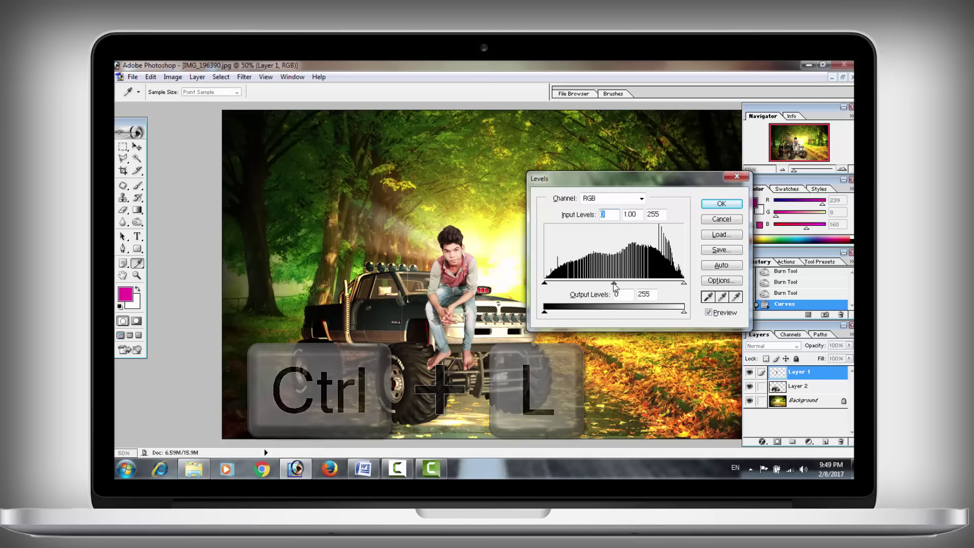
{"action": "mouse_move", "coordinate": [613, 283]}
{"action": "left_mouse_down"}
{"action": "mouse_move", "coordinate": [561, 284]}
{"action": "mouse_move", "coordinate": [596, 283]}
{"action": "mouse_move", "coordinate": [571, 283]}
{"action": "left_mouse_up"}
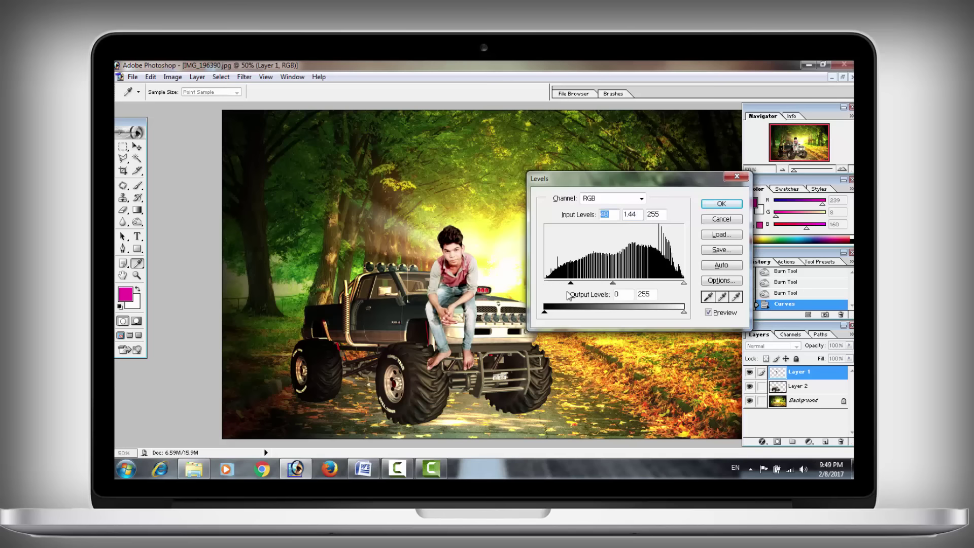
{"action": "left_click_drag", "start_coordinate": [571, 285], "coordinate": [560, 286]}
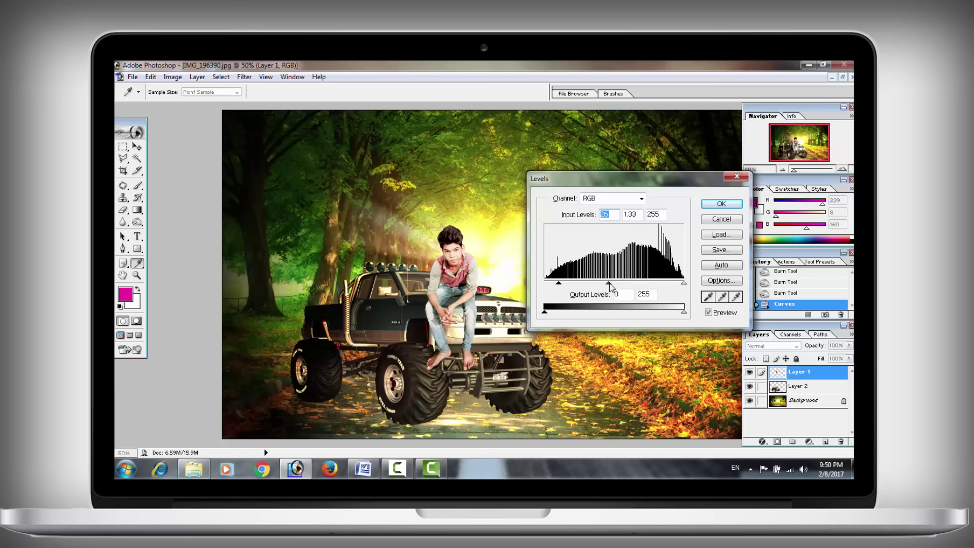
{"action": "left_click", "coordinate": [721, 204]}
{"action": "key", "text": "z"}
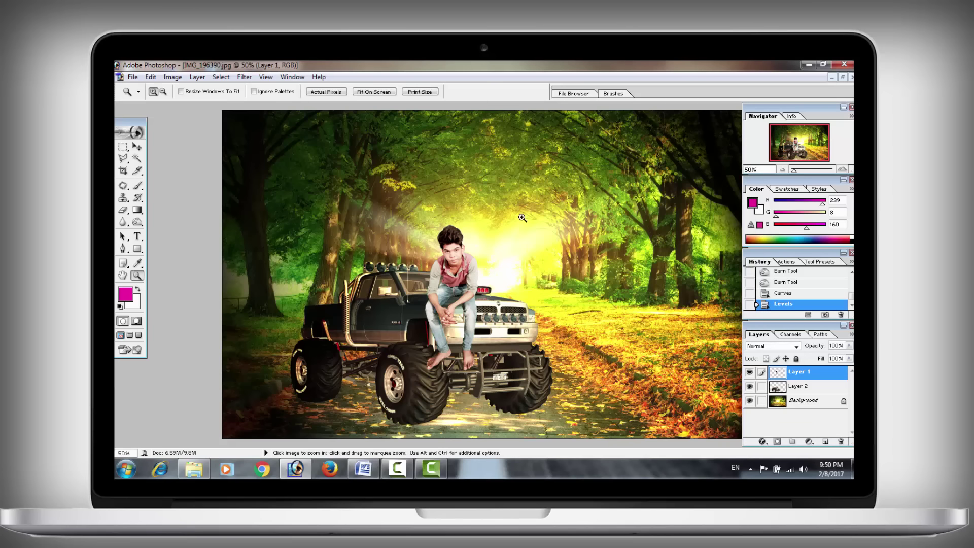
Step: Fit the image on screen and show the cutout document beside the composite
{"action": "right_click", "coordinate": [502, 240]}
{"action": "left_click", "coordinate": [540, 249]}
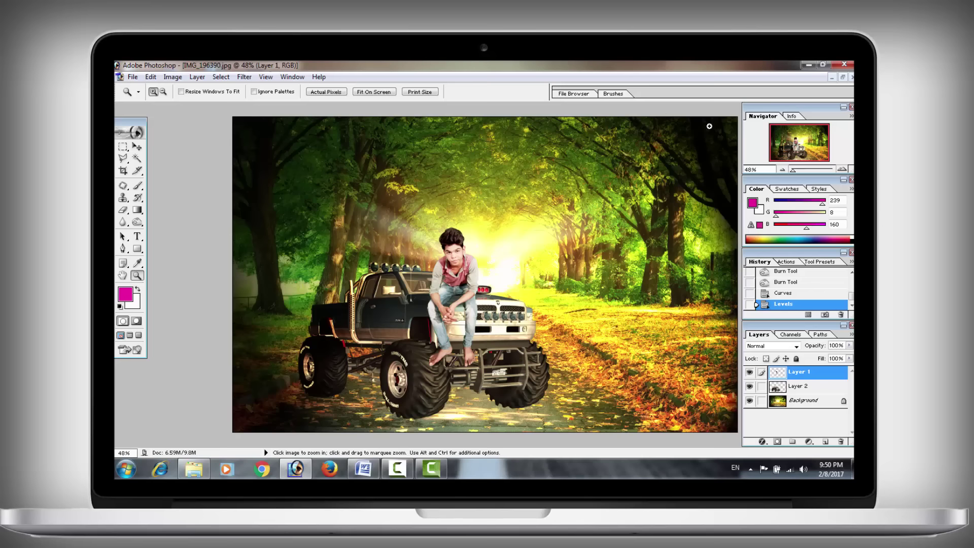
{"action": "left_click", "coordinate": [843, 77]}
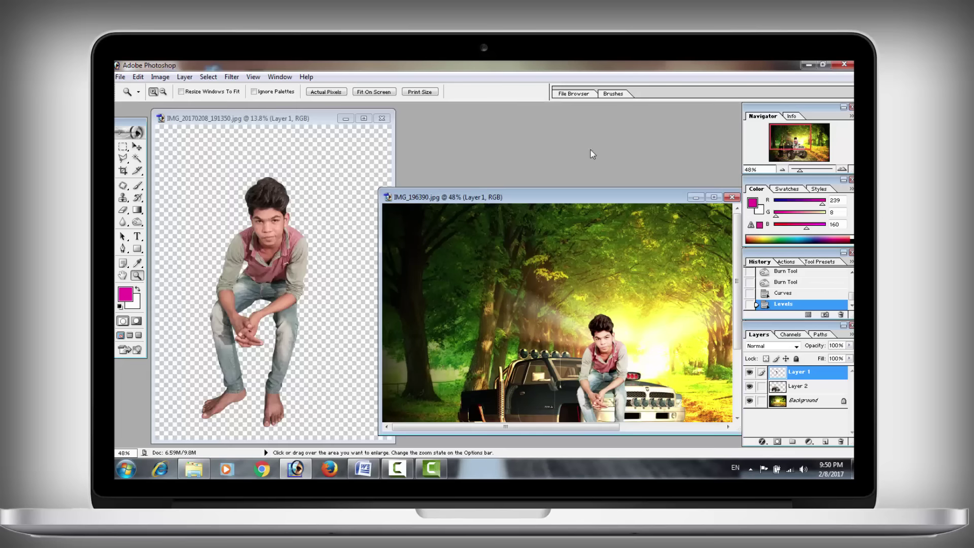
Step: Open DSC_2580.jpg from the Desktop's change clothes color picsart folder
{"action": "double_click", "coordinate": [593, 151]}
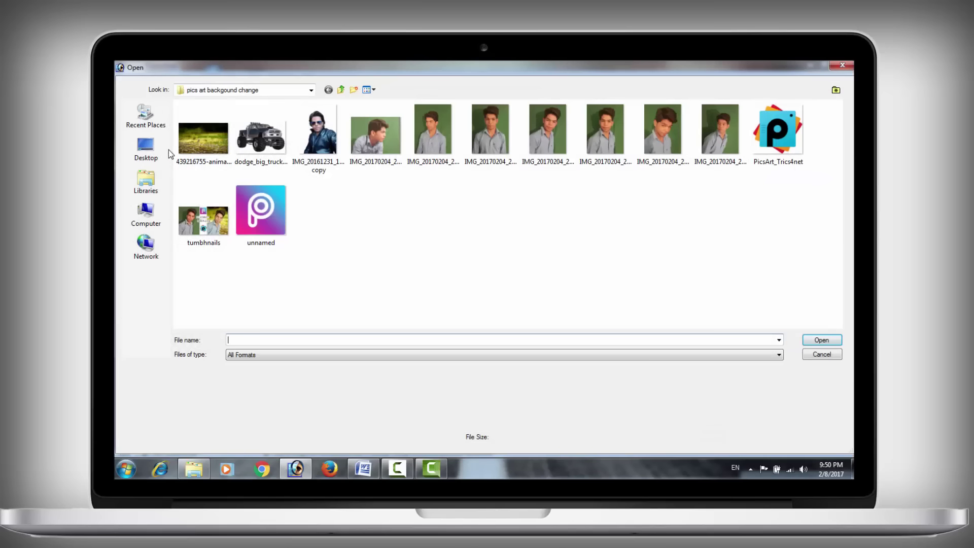
{"action": "left_click", "coordinate": [146, 150]}
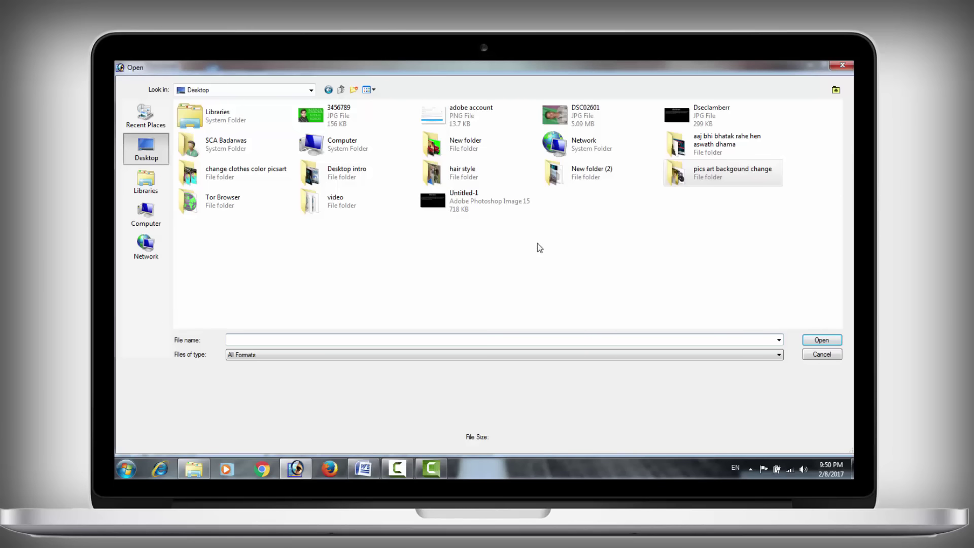
{"action": "double_click", "coordinate": [244, 175]}
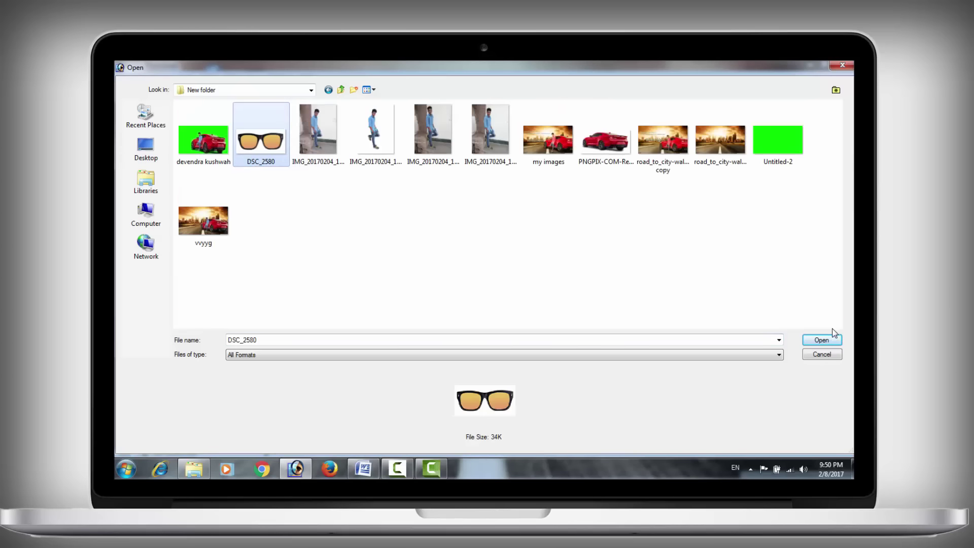
{"action": "left_click", "coordinate": [832, 338]}
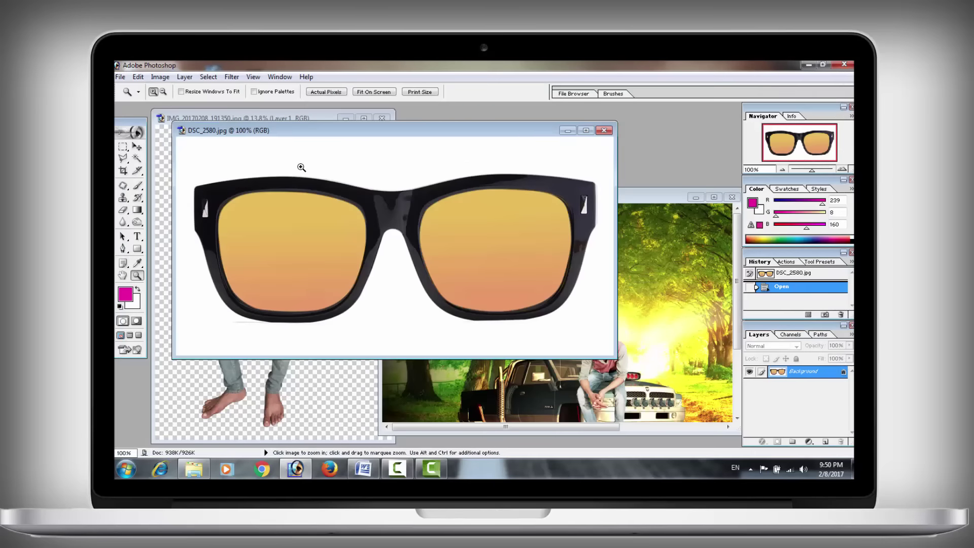
Step: Magic-wand the white background, inverse it, and copy the sunglasses to Layer 1 with Background hidden
{"action": "left_click", "coordinate": [137, 159]}
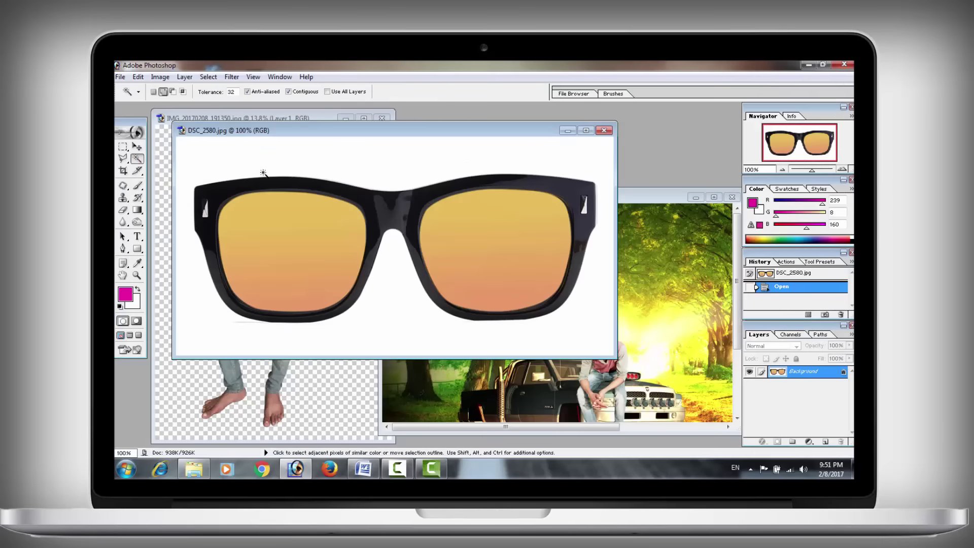
{"action": "mouse_move", "coordinate": [306, 127]}
{"action": "left_mouse_down"}
{"action": "mouse_move", "coordinate": [294, 128]}
{"action": "mouse_move", "coordinate": [302, 140]}
{"action": "left_mouse_up"}
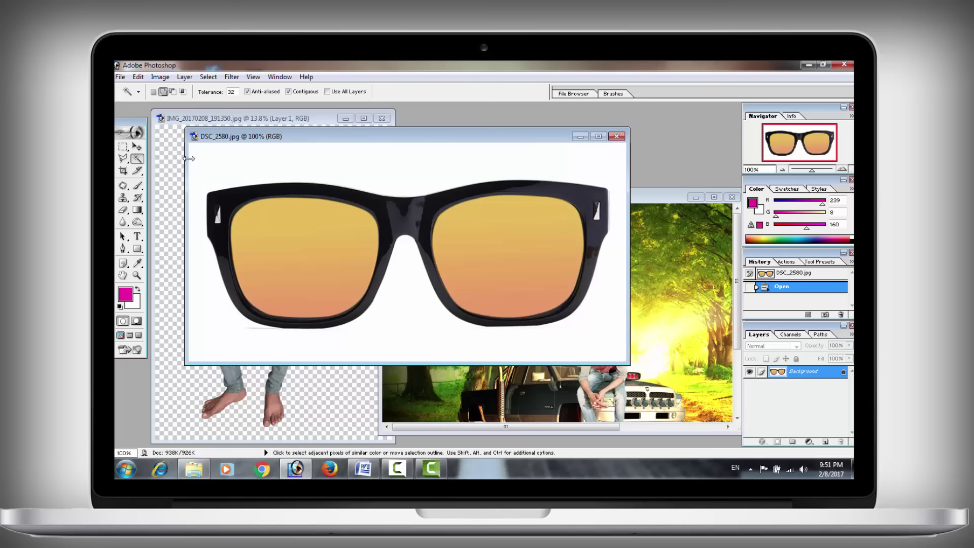
{"action": "left_click", "coordinate": [247, 159]}
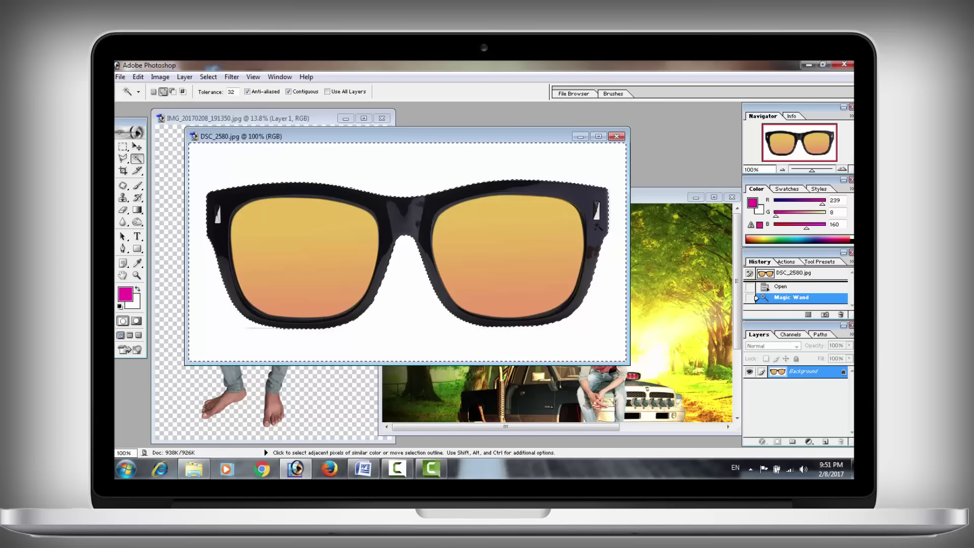
{"action": "key", "text": "ctrl+shift+i"}
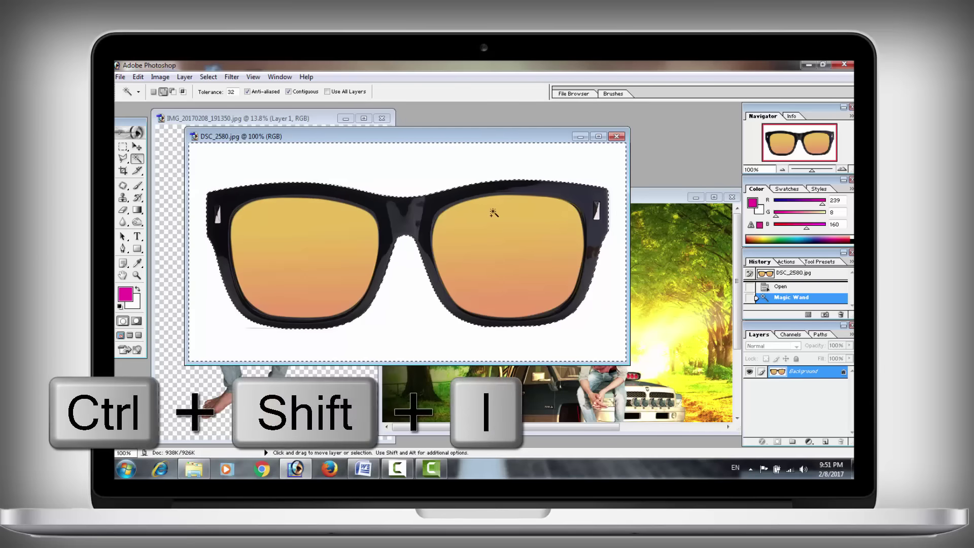
{"action": "key", "text": "ctrl+shift+i"}
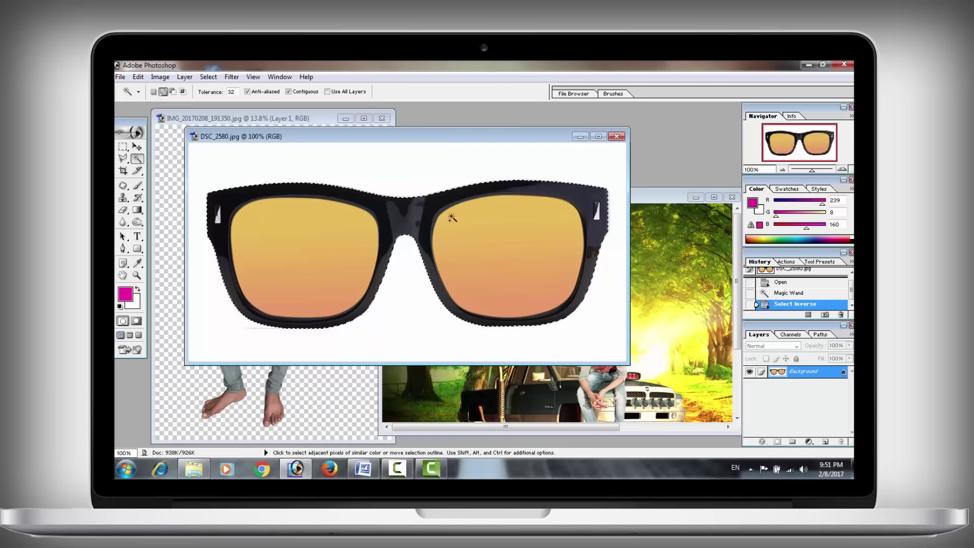
{"action": "key", "text": "ctrl+j"}
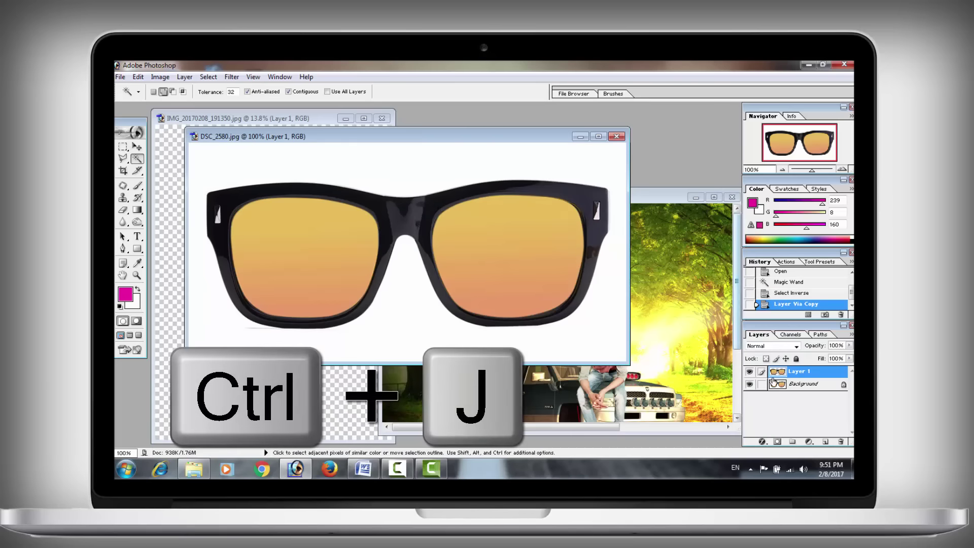
{"action": "left_click", "coordinate": [748, 384]}
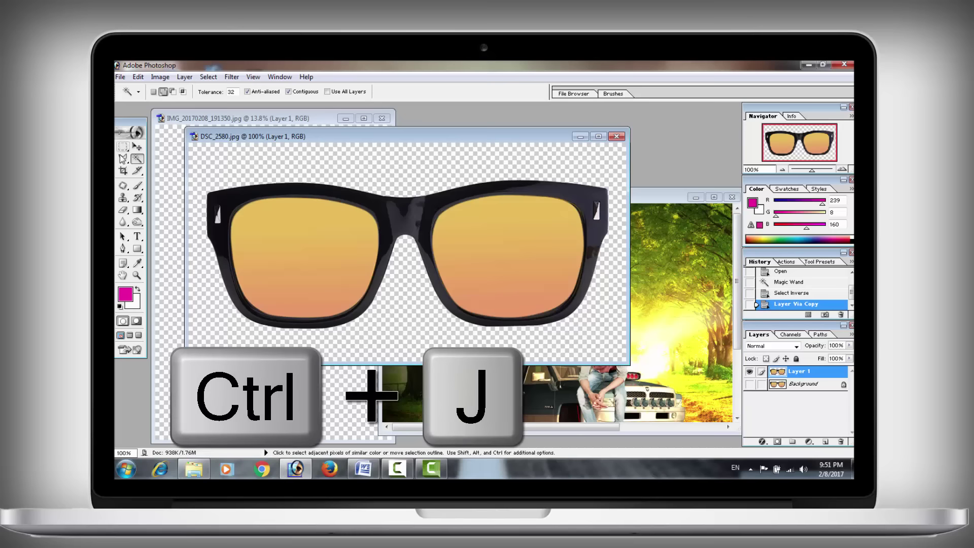
{"action": "left_click", "coordinate": [137, 147]}
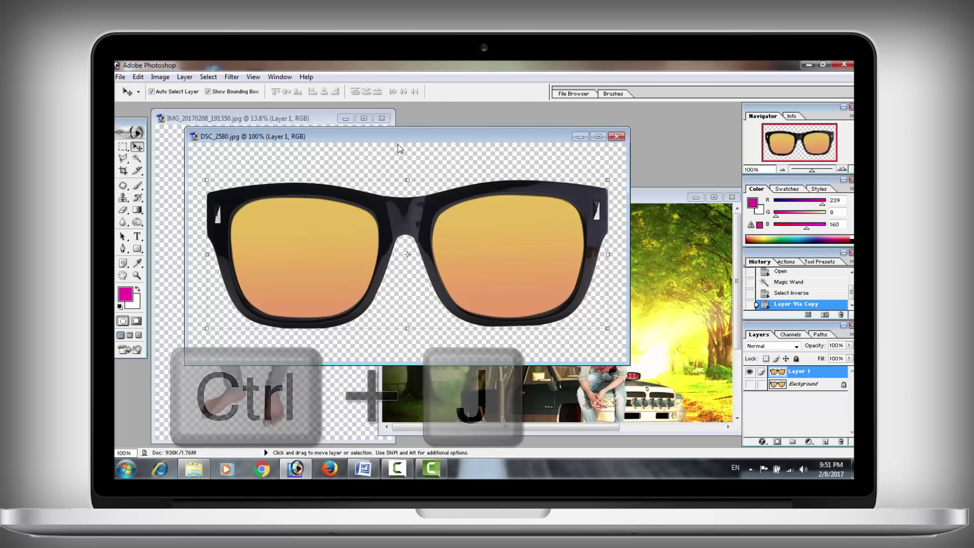
Step: Drag the sunglasses into the forest photo and close the sunglasses file without saving
{"action": "left_click_drag", "start_coordinate": [337, 270], "coordinate": [551, 296]}
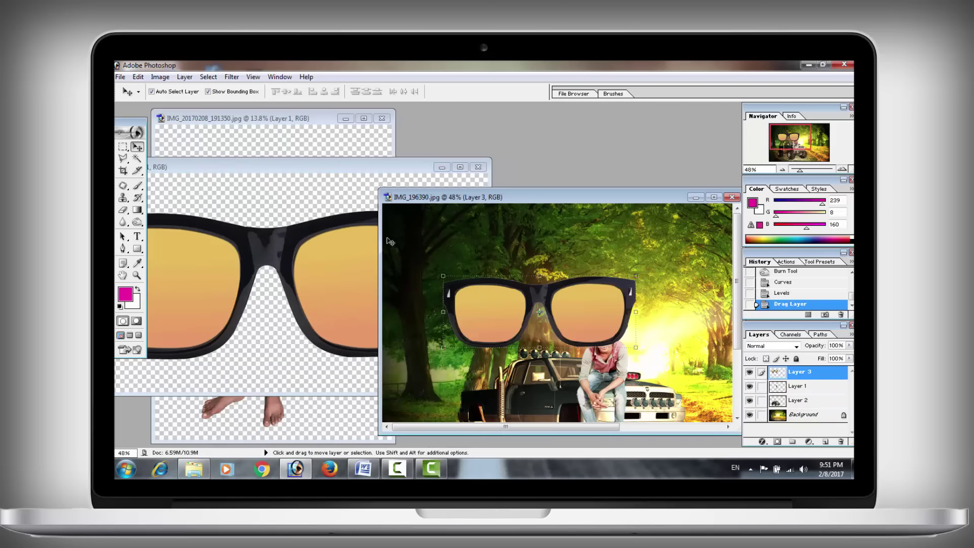
{"action": "left_click", "coordinate": [490, 181]}
{"action": "left_click", "coordinate": [477, 170]}
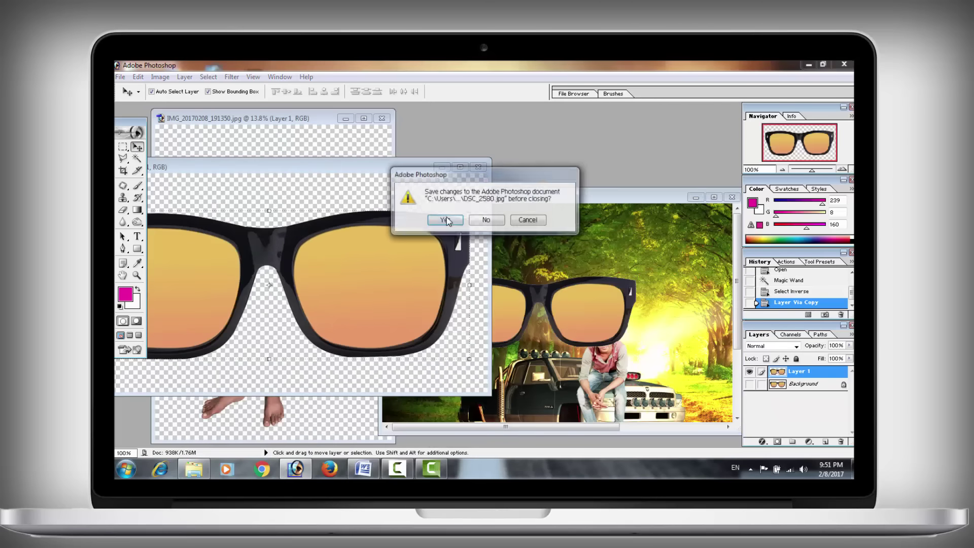
{"action": "left_click", "coordinate": [494, 221]}
{"action": "double_click", "coordinate": [529, 201]}
Step: Scale and position the sunglasses over the man's eyes to fit his face
{"action": "key", "text": "z"}
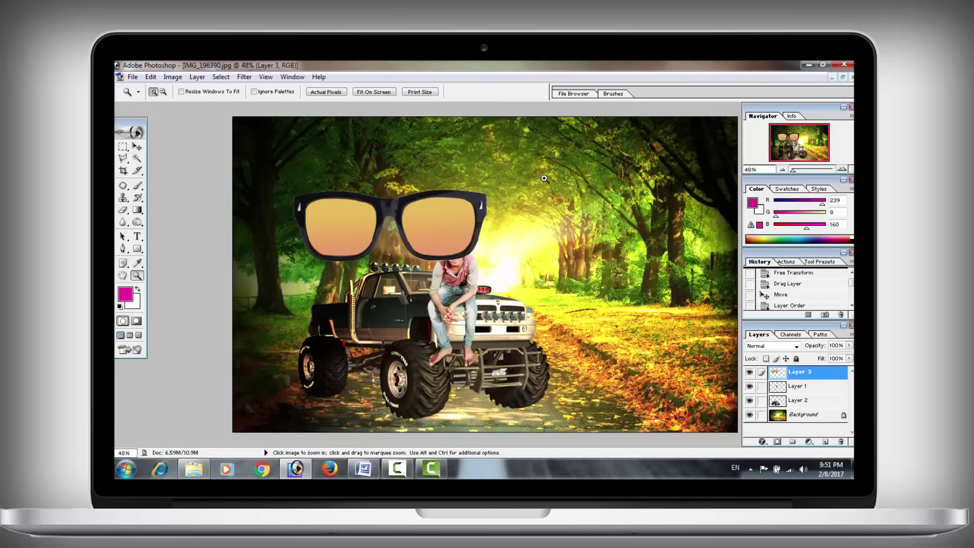
{"action": "left_click_drag", "start_coordinate": [536, 160], "coordinate": [308, 342]}
{"action": "key", "text": "v"}
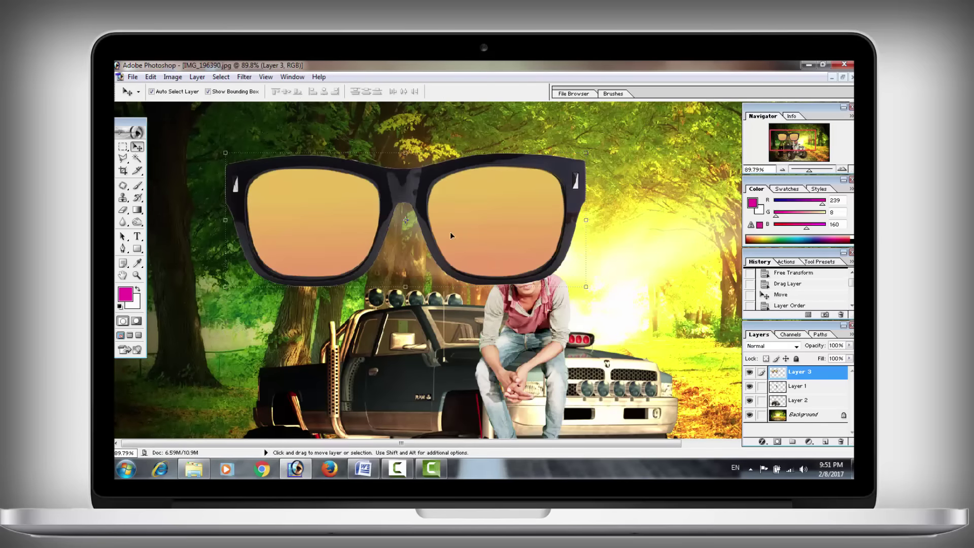
{"action": "left_click_drag", "start_coordinate": [387, 195], "coordinate": [447, 214]}
{"action": "key", "text": "ctrl+t"}
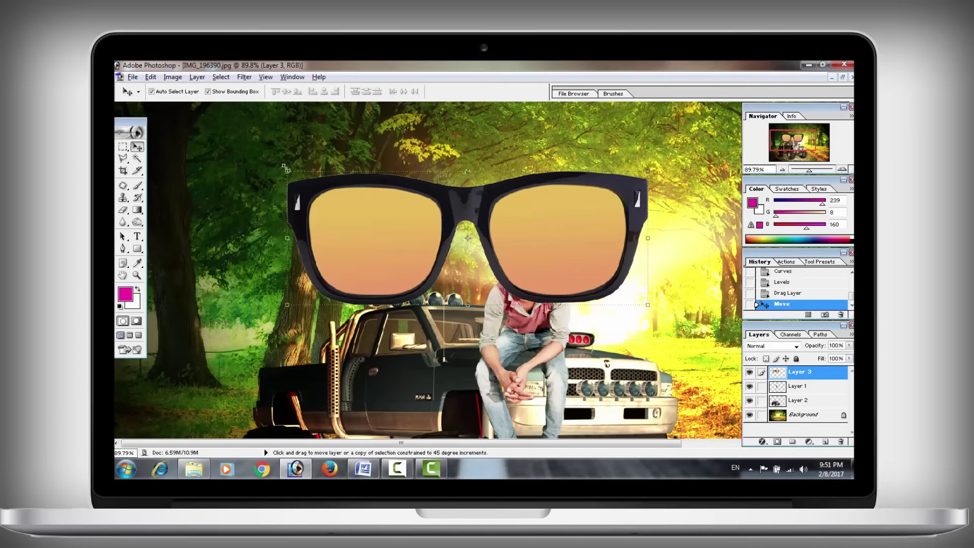
{"action": "left_click_drag", "start_coordinate": [286, 170], "coordinate": [382, 206]}
{"action": "mouse_move", "coordinate": [554, 270]}
{"action": "left_mouse_down"}
{"action": "mouse_move", "coordinate": [484, 249]}
{"action": "mouse_move", "coordinate": [522, 271]}
{"action": "left_mouse_up"}
{"action": "key", "text": "Return"}
{"action": "left_click_drag", "start_coordinate": [442, 238], "coordinate": [608, 330]}
{"action": "left_click_drag", "start_coordinate": [456, 309], "coordinate": [512, 316]}
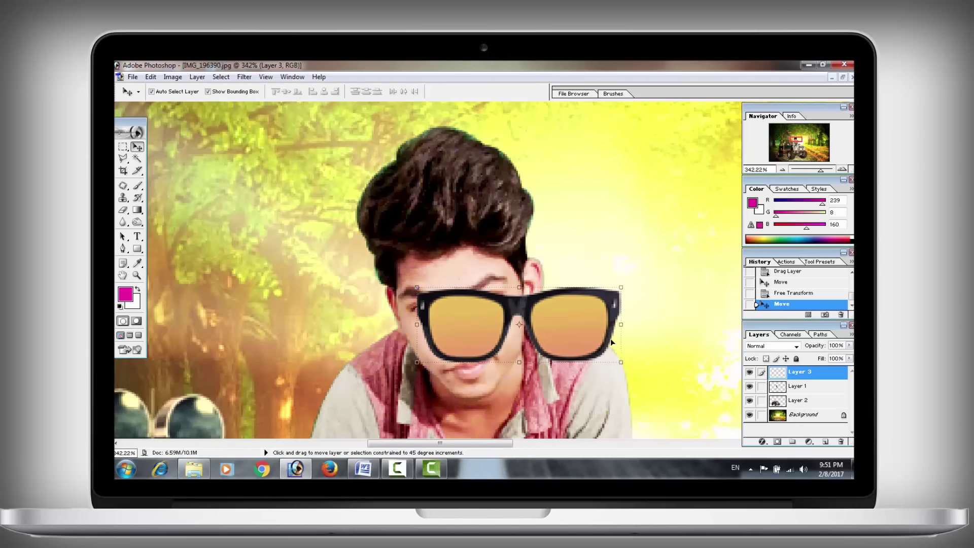
{"action": "mouse_move", "coordinate": [620, 365]}
{"action": "left_mouse_down"}
{"action": "mouse_move", "coordinate": [479, 313]}
{"action": "mouse_move", "coordinate": [525, 292]}
{"action": "left_mouse_up"}
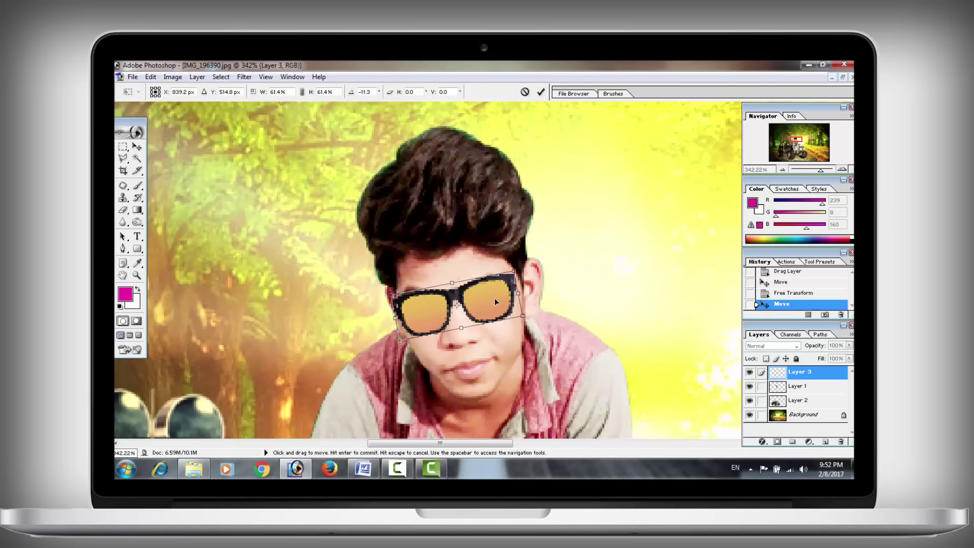
{"action": "key", "text": "Return"}
Step: Shift the glasses' highlights toward red and yellow with Color Balance
{"action": "key", "text": "ctrl+b"}
{"action": "left_click", "coordinate": [602, 255]}
{"action": "mouse_move", "coordinate": [602, 194]}
{"action": "left_mouse_down"}
{"action": "mouse_move", "coordinate": [626, 195]}
{"action": "mouse_move", "coordinate": [566, 221]}
{"action": "left_mouse_up"}
{"action": "left_click", "coordinate": [713, 163]}
{"action": "key", "text": "v"}
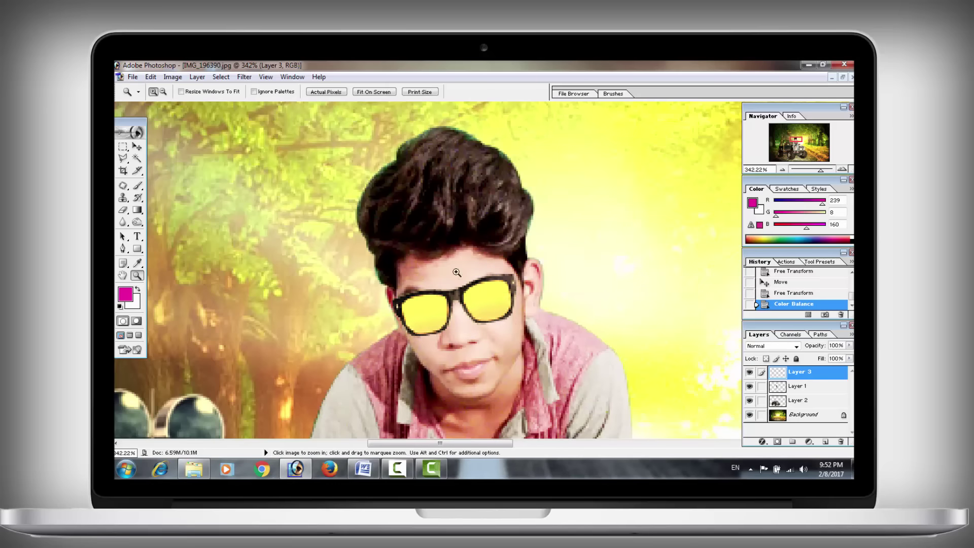
{"action": "key", "text": "z"}
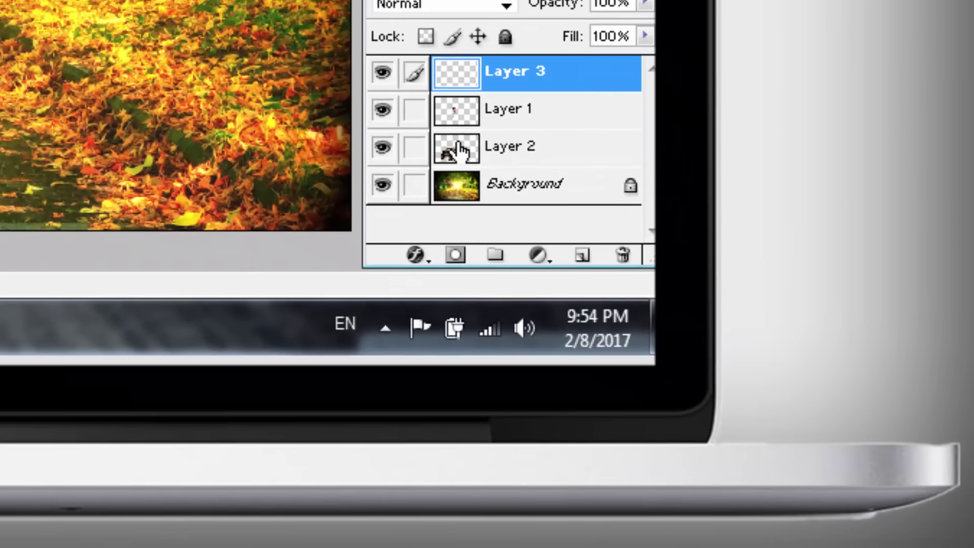
Step: Add an empty Layer 4 above the truck's Layer 2 and set the foreground colour to orange FF6C00
{"action": "left_click", "coordinate": [459, 151]}
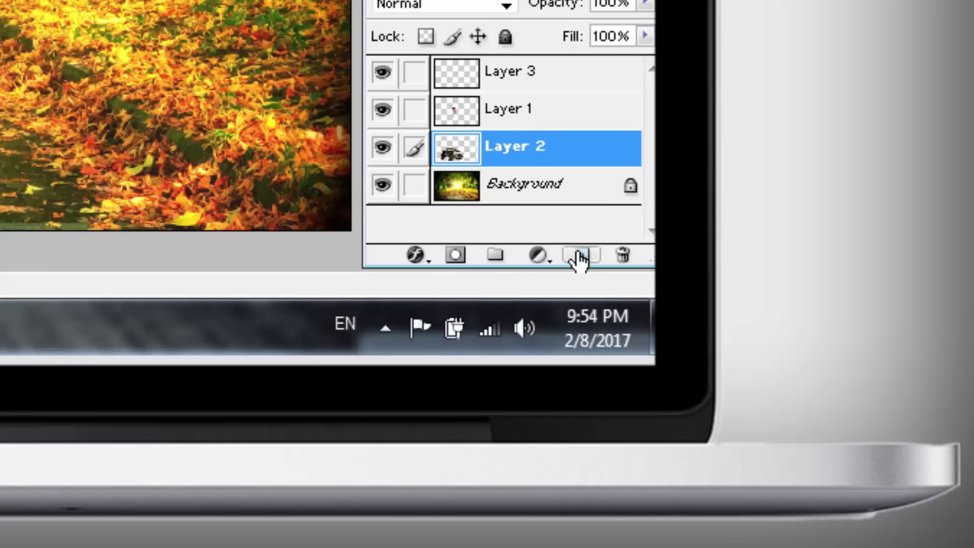
{"action": "left_click", "coordinate": [578, 256]}
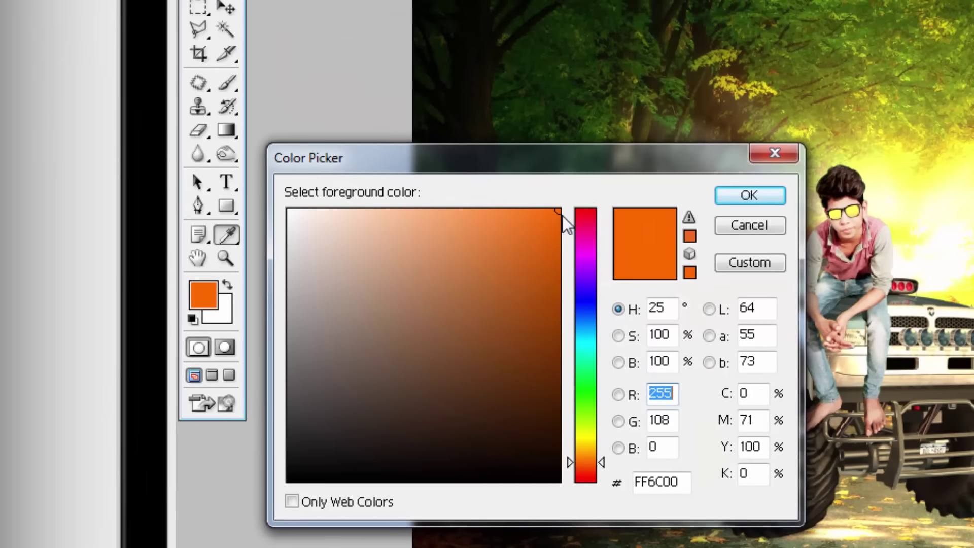
{"action": "left_click", "coordinate": [560, 210]}
{"action": "left_click_drag", "start_coordinate": [561, 209], "coordinate": [577, 205]}
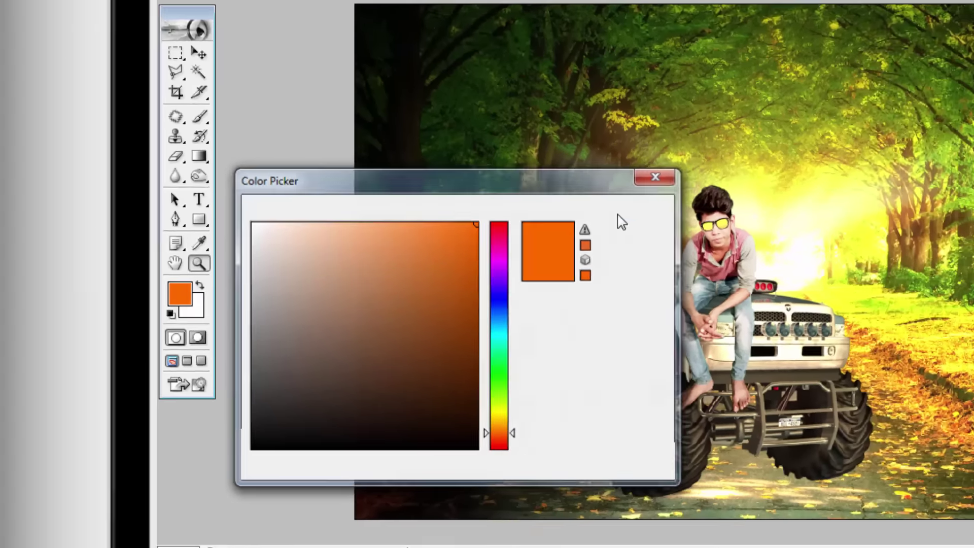
{"action": "left_click", "coordinate": [721, 199]}
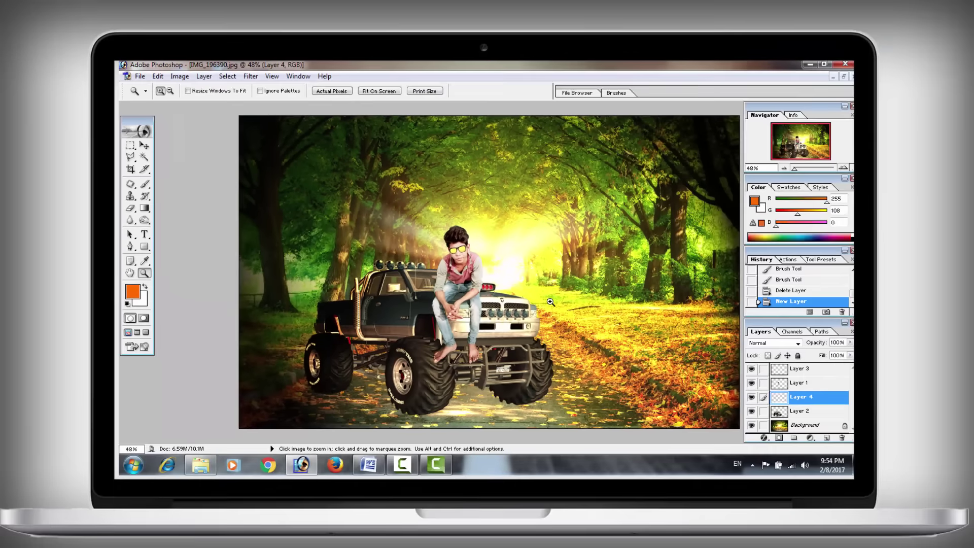
Step: Paint soft orange glows over the truck's right headlight and behind the man's hands
{"action": "left_click_drag", "start_coordinate": [506, 344], "coordinate": [499, 346]}
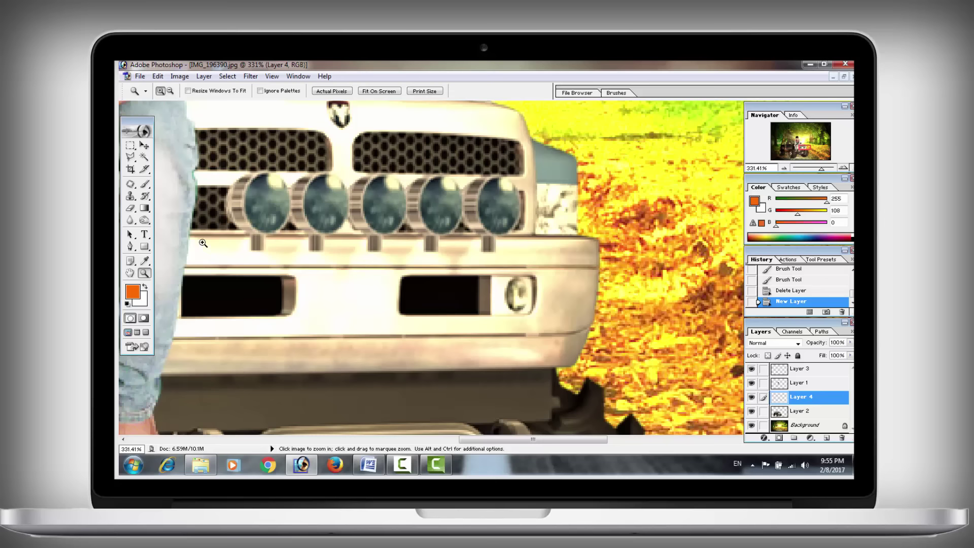
{"action": "left_click", "coordinate": [145, 186]}
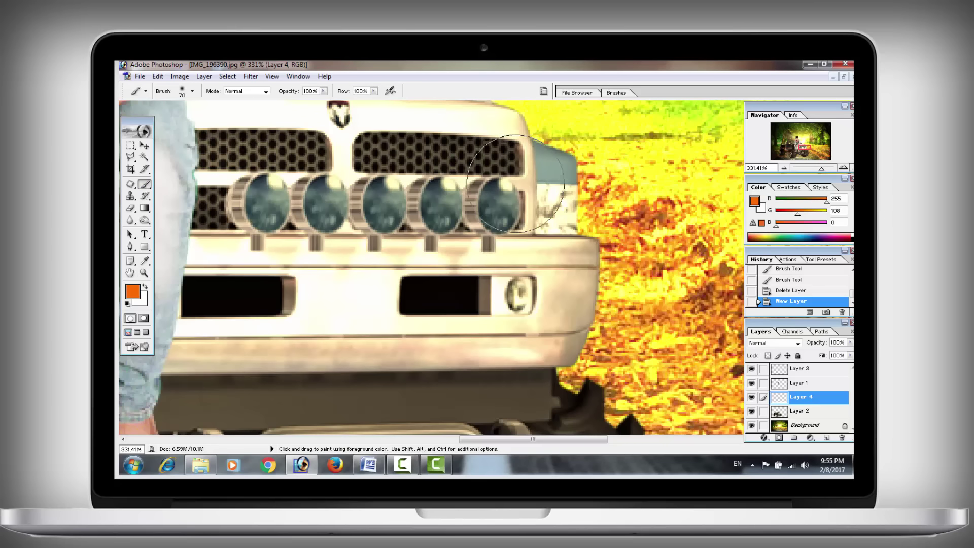
{"action": "left_click_drag", "start_coordinate": [552, 212], "coordinate": [553, 213]}
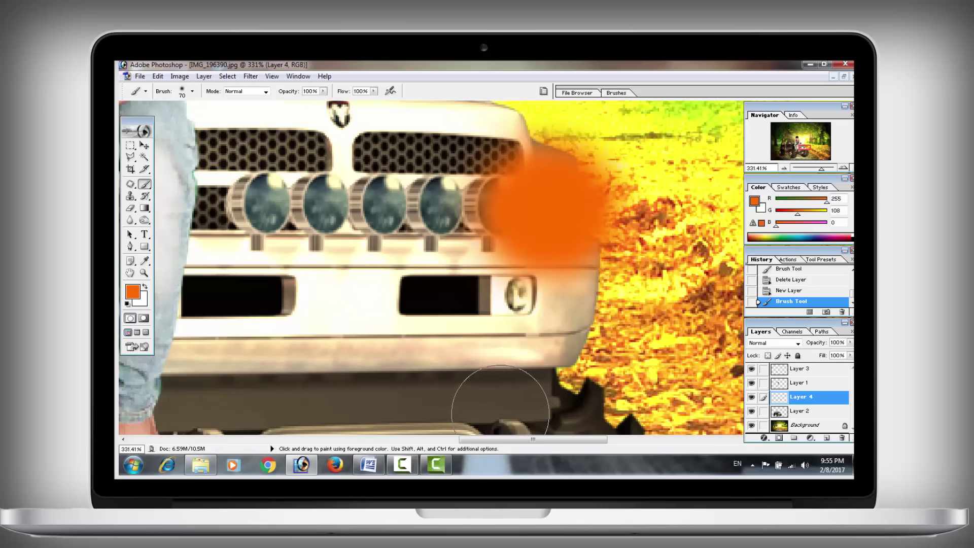
{"action": "left_click_drag", "start_coordinate": [514, 445], "coordinate": [439, 445]}
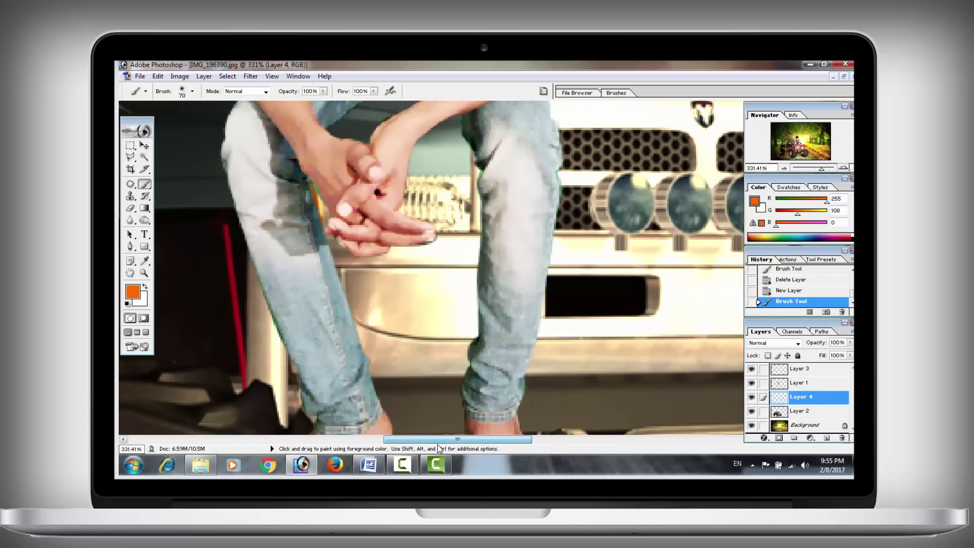
{"action": "mouse_move", "coordinate": [443, 203]}
{"action": "left_mouse_down"}
{"action": "mouse_move", "coordinate": [416, 223]}
{"action": "mouse_move", "coordinate": [421, 240]}
{"action": "left_mouse_up"}
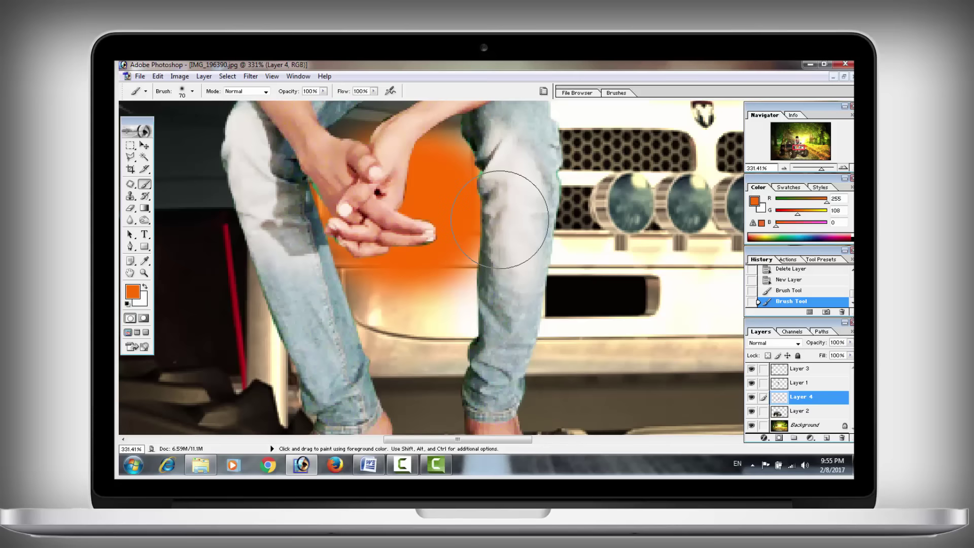
{"action": "key", "text": "z"}
{"action": "right_click", "coordinate": [516, 234]}
{"action": "left_click", "coordinate": [516, 233]}
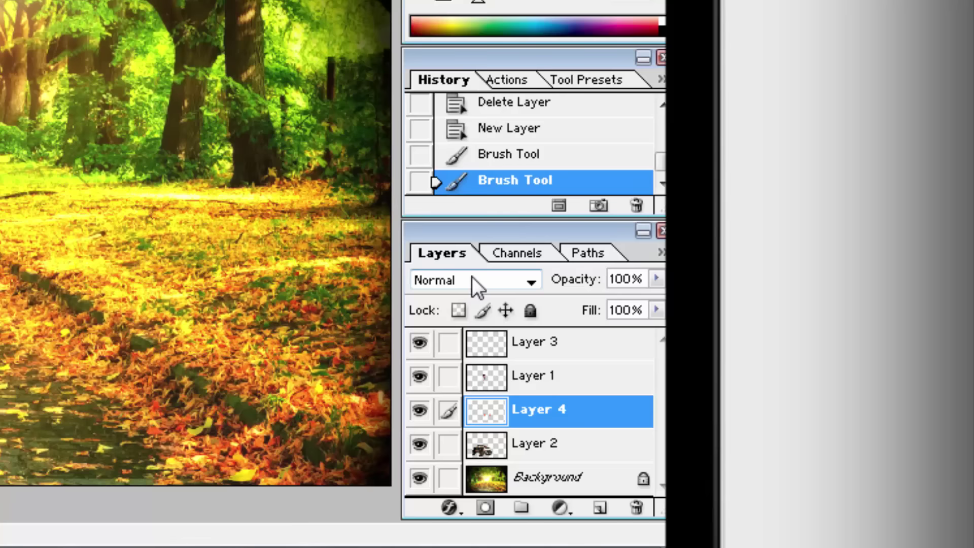
Step: Set Layer 4's blend mode to Hard Light and check the truck front
{"action": "left_click", "coordinate": [471, 277]}
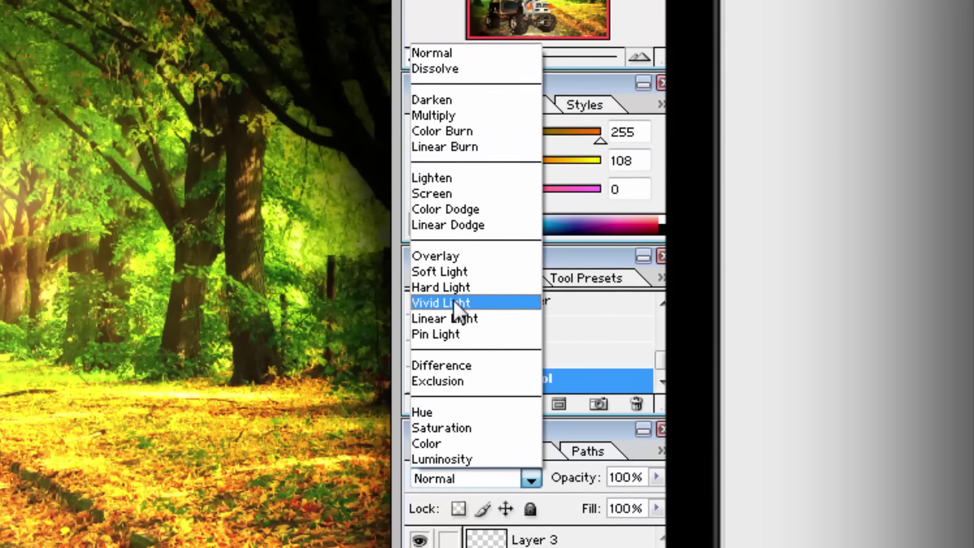
{"action": "left_click", "coordinate": [474, 299]}
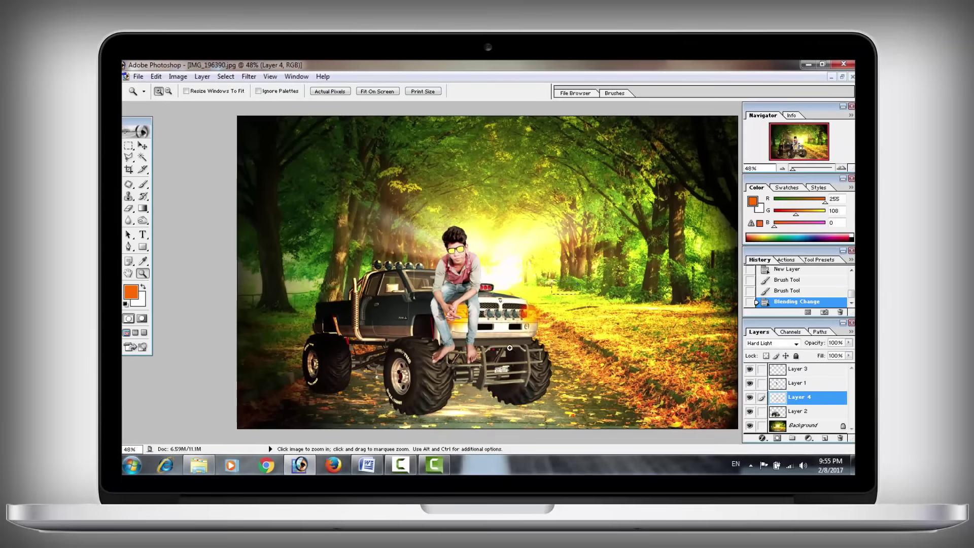
{"action": "left_click", "coordinate": [577, 285]}
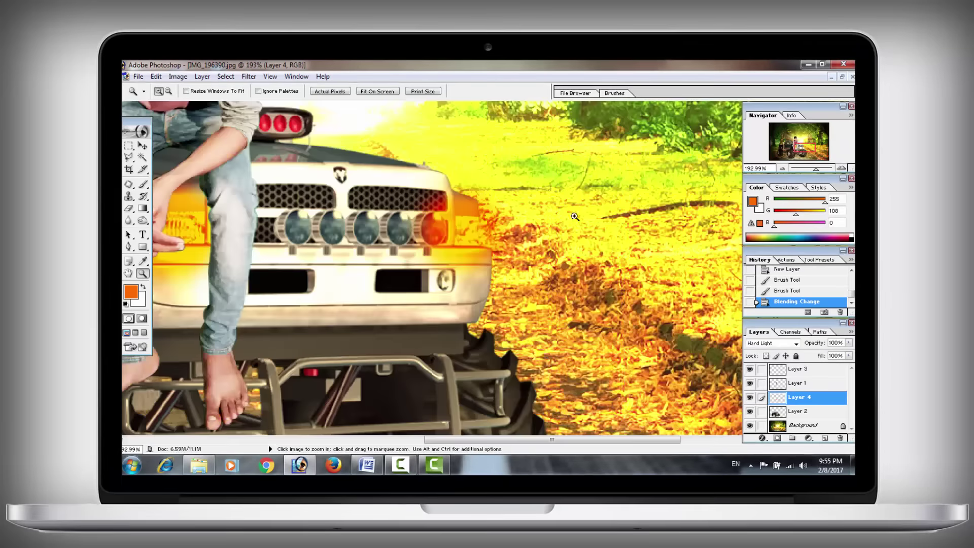
{"action": "right_click", "coordinate": [423, 223]}
{"action": "left_click", "coordinate": [467, 231]}
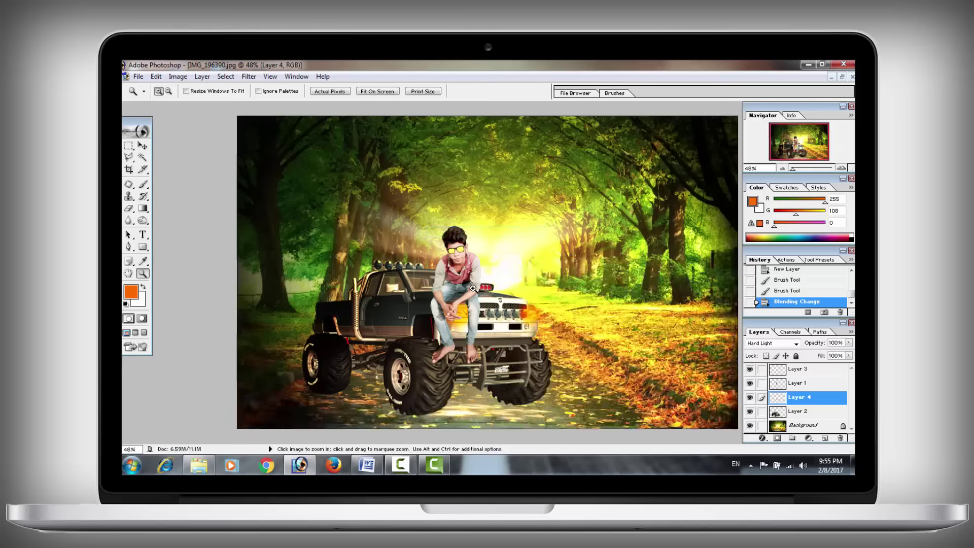
Step: Zoom in and out repeatedly to inspect the man's hands and the grille lamps
{"action": "left_click_drag", "start_coordinate": [401, 248], "coordinate": [452, 329]}
{"action": "right_click", "coordinate": [485, 214]}
{"action": "left_click", "coordinate": [506, 223]}
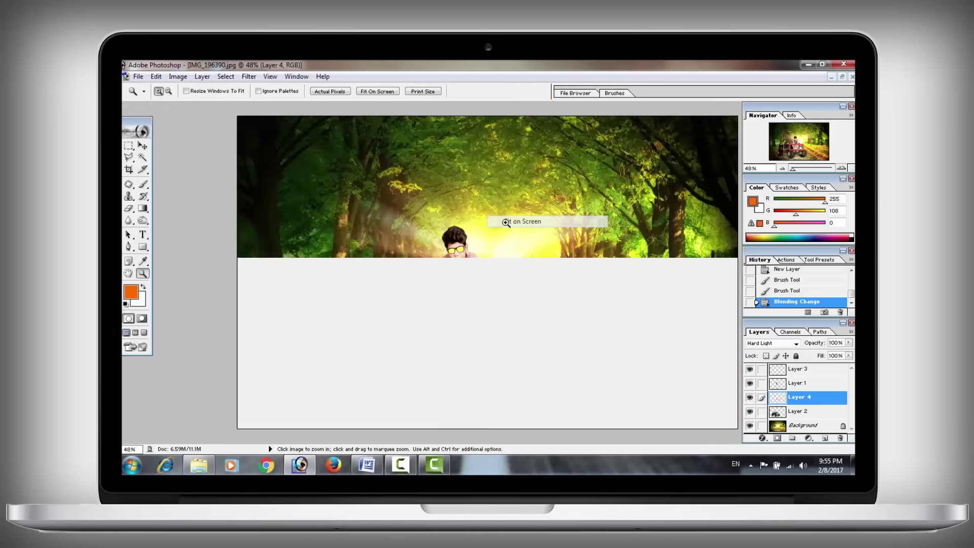
{"action": "left_click_drag", "start_coordinate": [500, 295], "coordinate": [529, 335]}
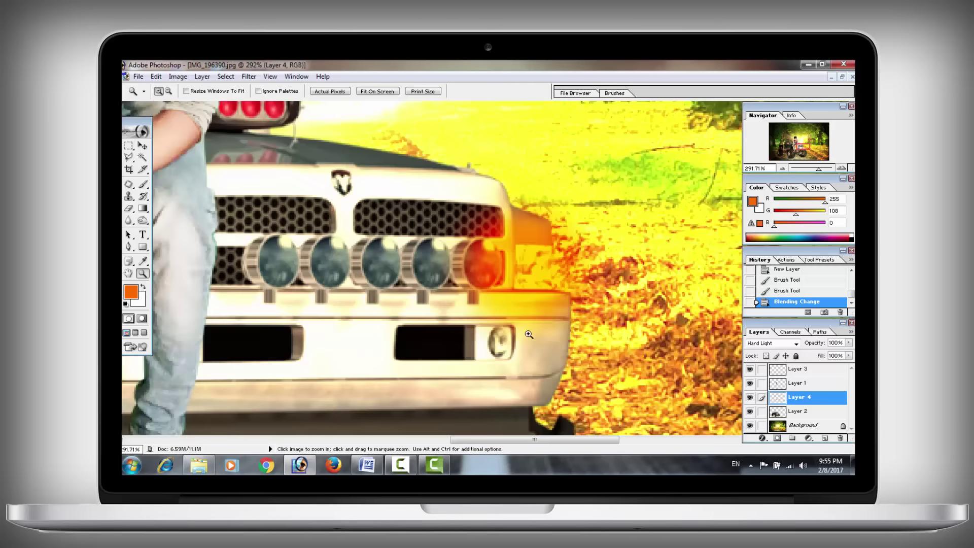
{"action": "right_click", "coordinate": [528, 291]}
{"action": "left_click", "coordinate": [535, 300]}
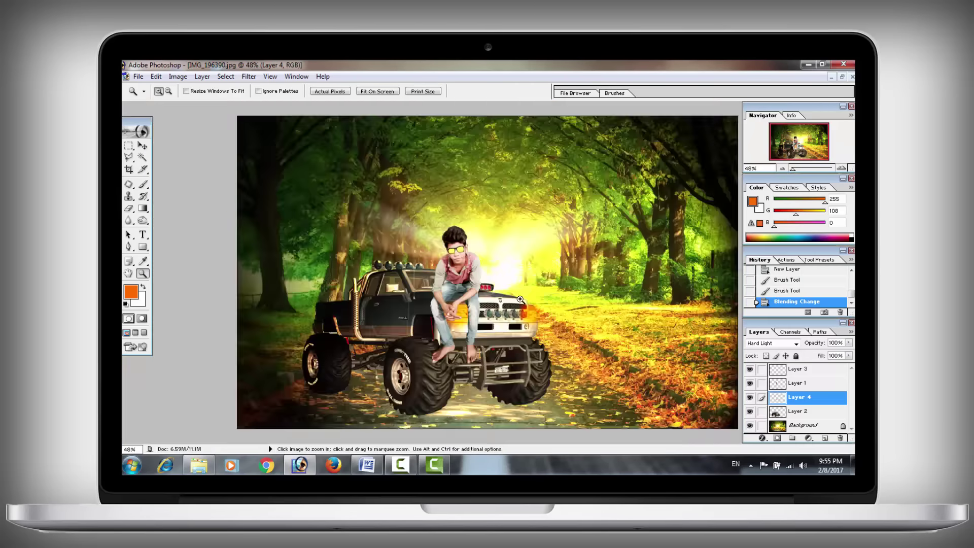
{"action": "left_click_drag", "start_coordinate": [515, 295], "coordinate": [463, 338]}
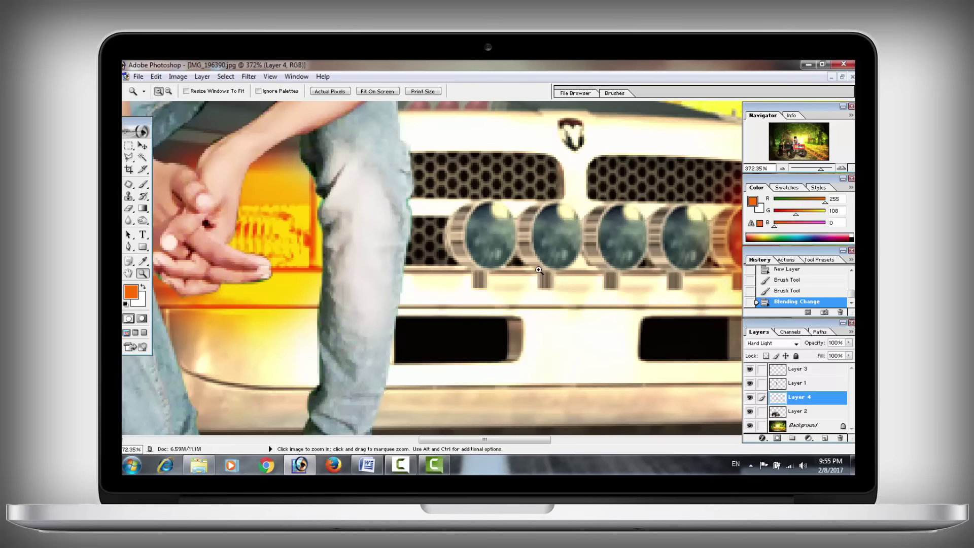
{"action": "right_click", "coordinate": [539, 270]}
{"action": "left_click", "coordinate": [543, 282]}
{"action": "left_click_drag", "start_coordinate": [444, 361], "coordinate": [442, 361]}
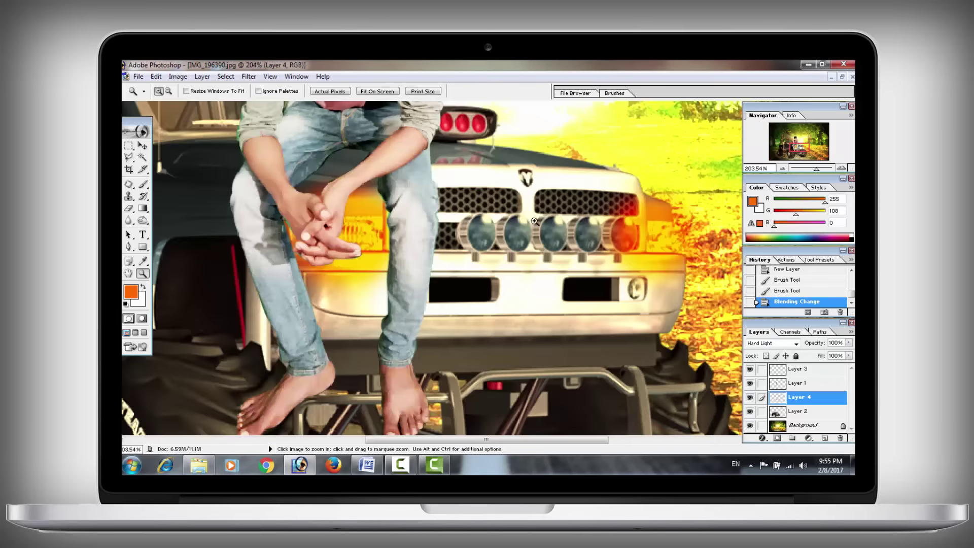
{"action": "left_click", "coordinate": [143, 184]}
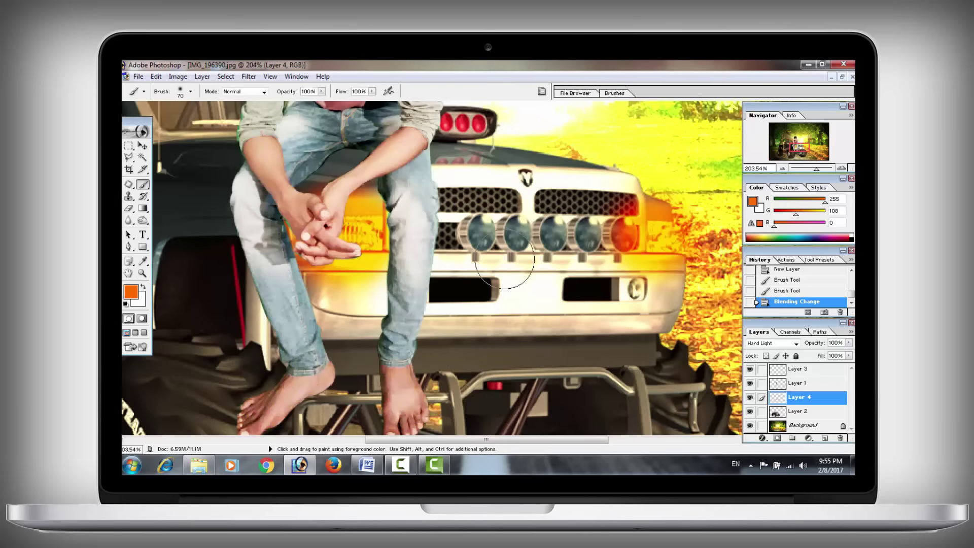
Step: Paint the five blue grille lamps orange with a 45 px brush
{"action": "right_click", "coordinate": [513, 244]}
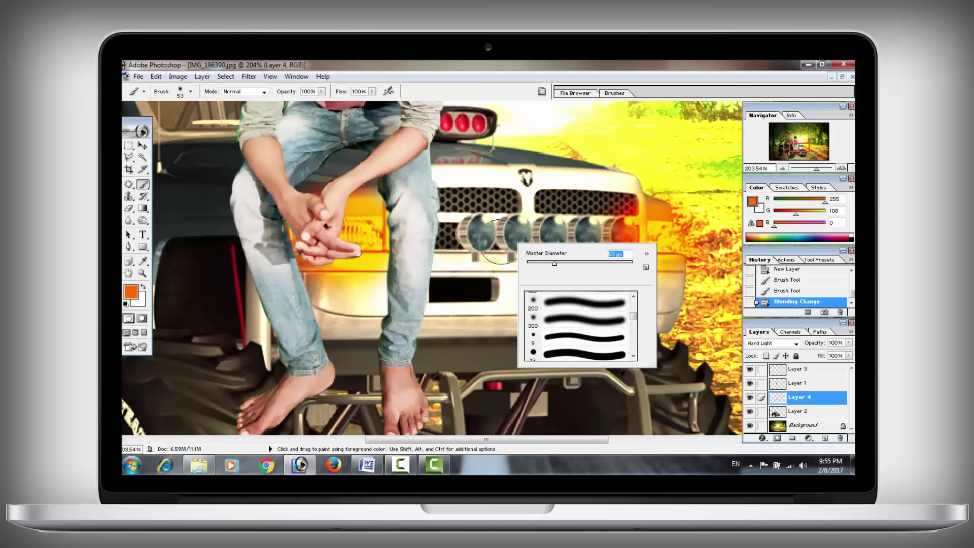
{"action": "left_click_drag", "start_coordinate": [552, 267], "coordinate": [549, 267]}
{"action": "left_click_drag", "start_coordinate": [482, 228], "coordinate": [590, 233]}
Step: Zoom in on the hands and grille and pick yellow FFD800 as the foreground colour
{"action": "key", "text": "z"}
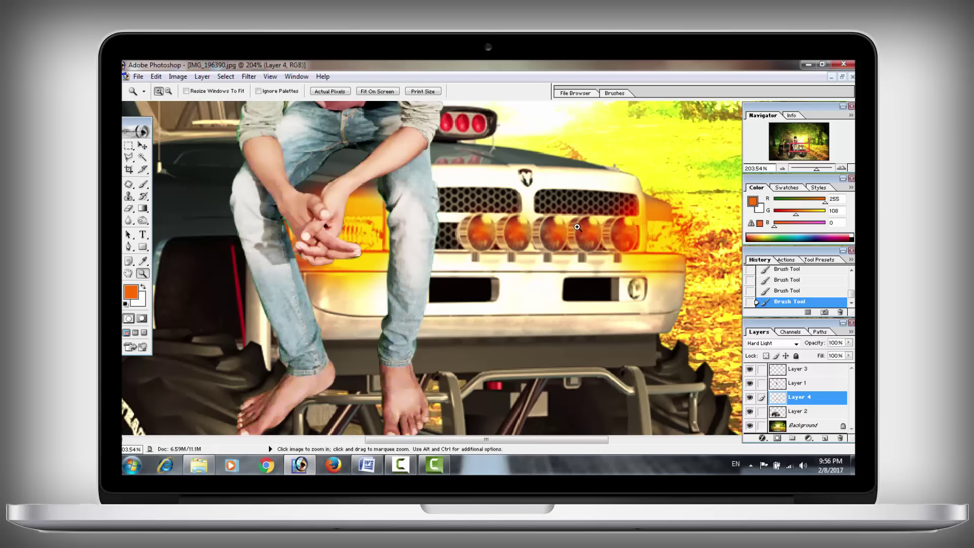
{"action": "right_click", "coordinate": [575, 227]}
{"action": "left_click", "coordinate": [601, 245]}
{"action": "right_click", "coordinate": [514, 273]}
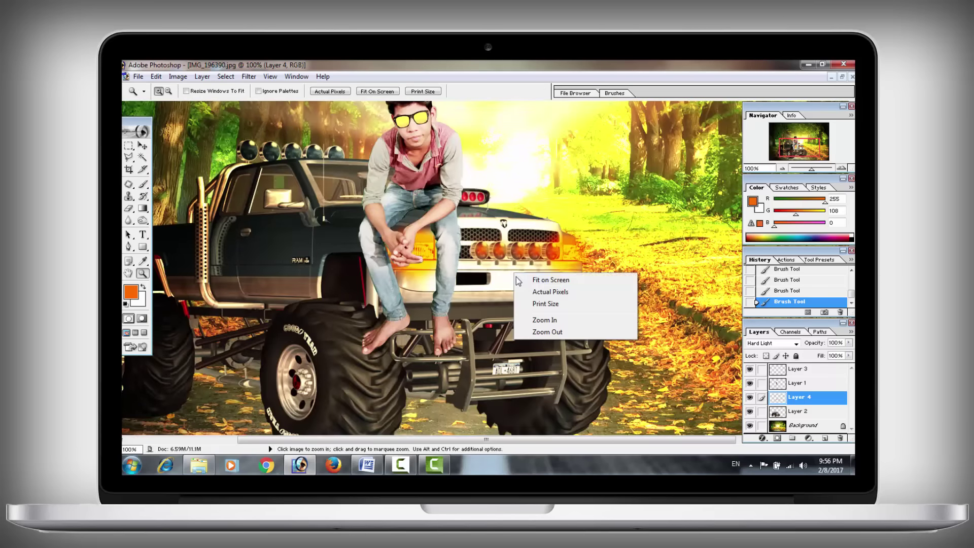
{"action": "left_click", "coordinate": [553, 281]}
{"action": "left_click", "coordinate": [429, 367]}
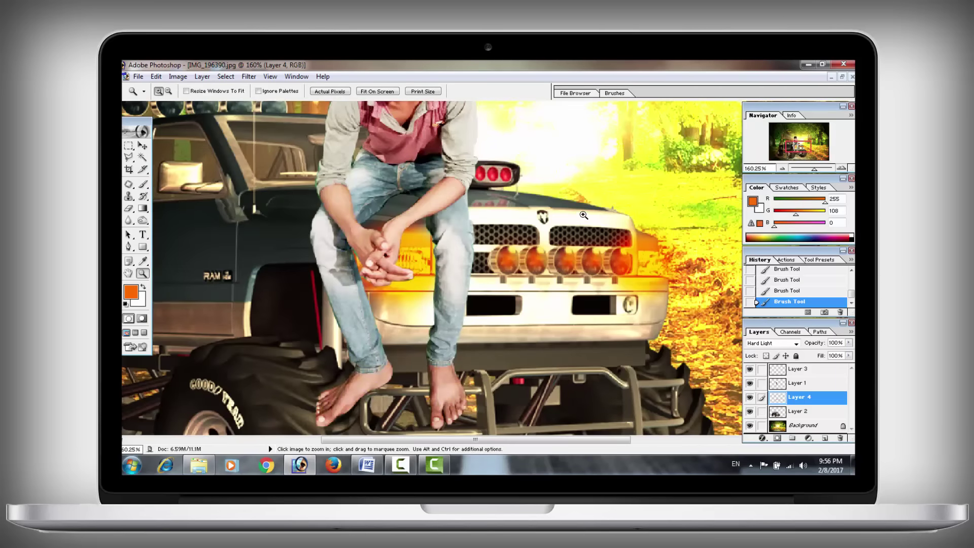
{"action": "left_click_drag", "start_coordinate": [542, 213], "coordinate": [314, 335]}
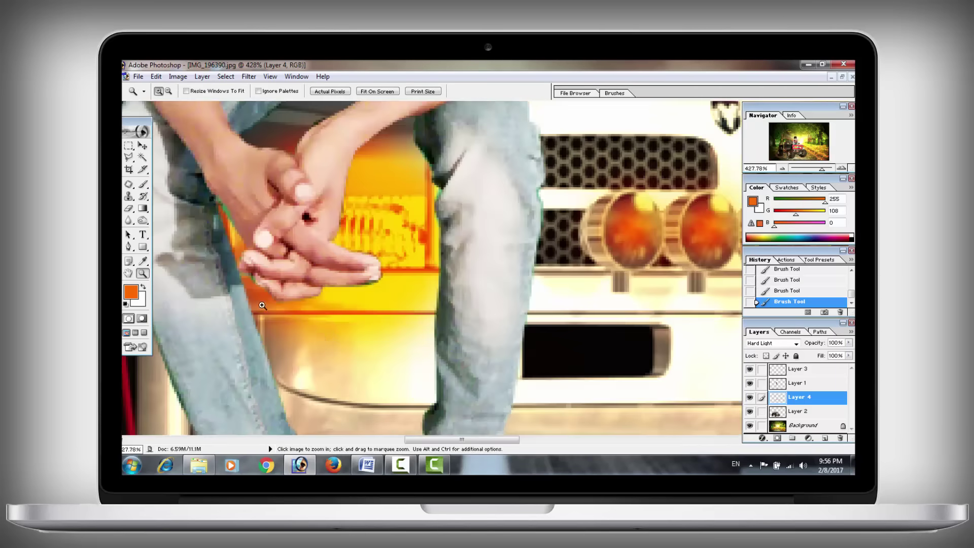
{"action": "left_click", "coordinate": [131, 291]}
{"action": "left_click", "coordinate": [329, 358]}
{"action": "left_click_drag", "start_coordinate": [330, 360], "coordinate": [331, 369]}
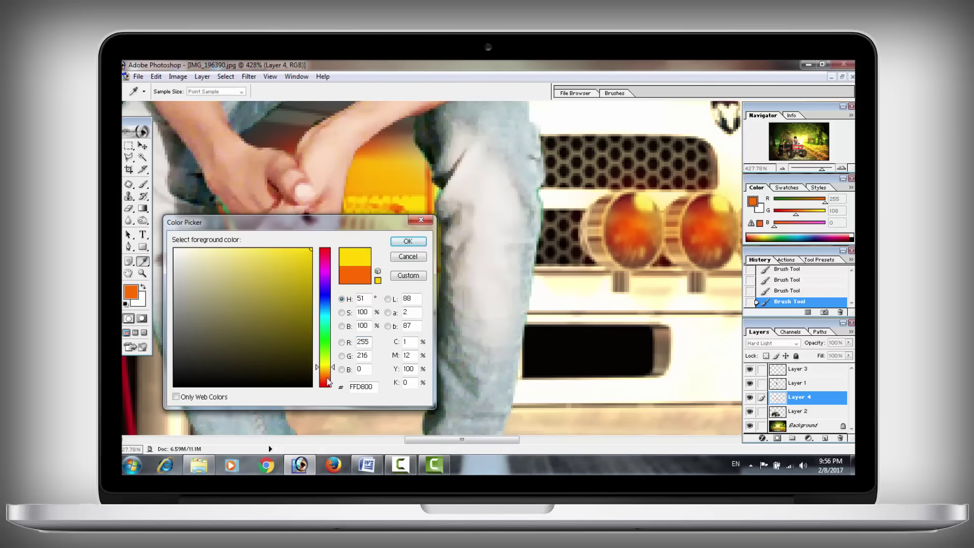
Step: Confirm bright yellow F0FF00 and paint the orange patch behind the hand yellow
{"action": "left_click", "coordinate": [326, 362]}
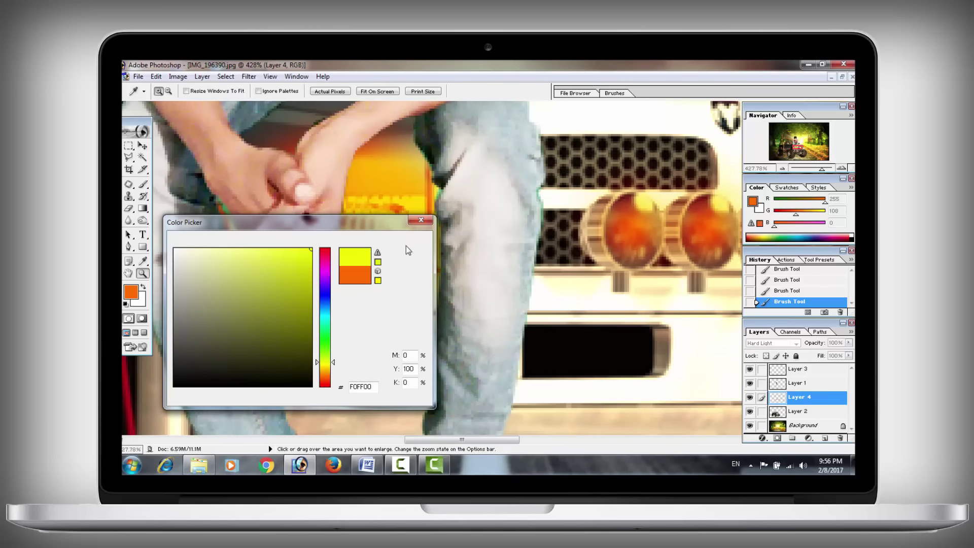
{"action": "left_click", "coordinate": [407, 242]}
{"action": "key", "text": "z"}
{"action": "left_click", "coordinate": [143, 184]}
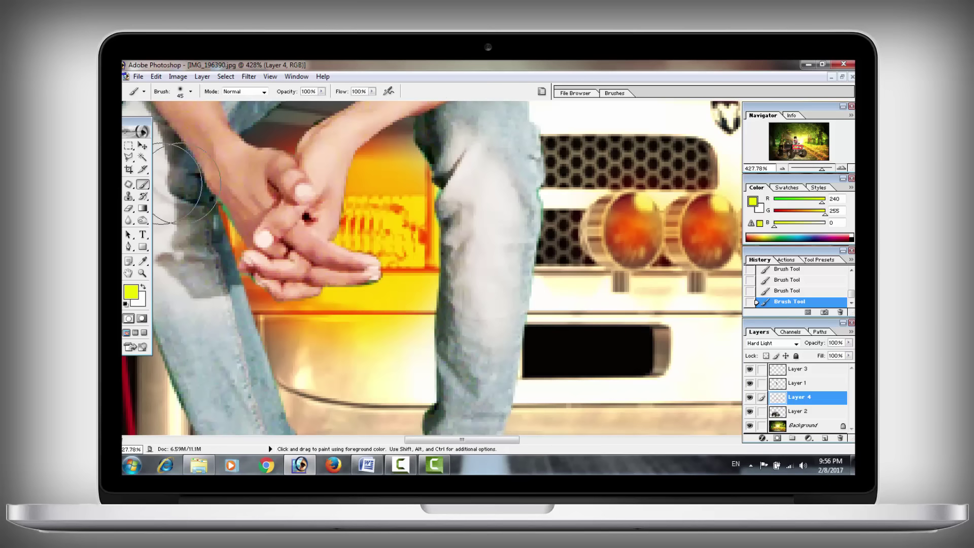
{"action": "mouse_move", "coordinate": [370, 229]}
{"action": "left_mouse_down"}
{"action": "mouse_move", "coordinate": [360, 218]}
{"action": "mouse_move", "coordinate": [319, 256]}
{"action": "left_mouse_up"}
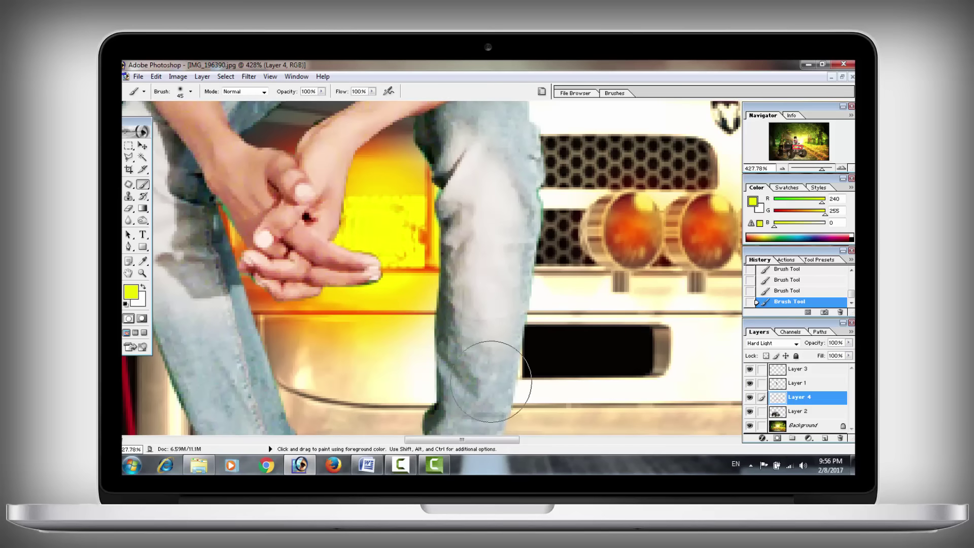
Step: Shrink the brush to 40 px, try painting the first lamp, and undo it
{"action": "left_click_drag", "start_coordinate": [446, 444], "coordinate": [495, 444]}
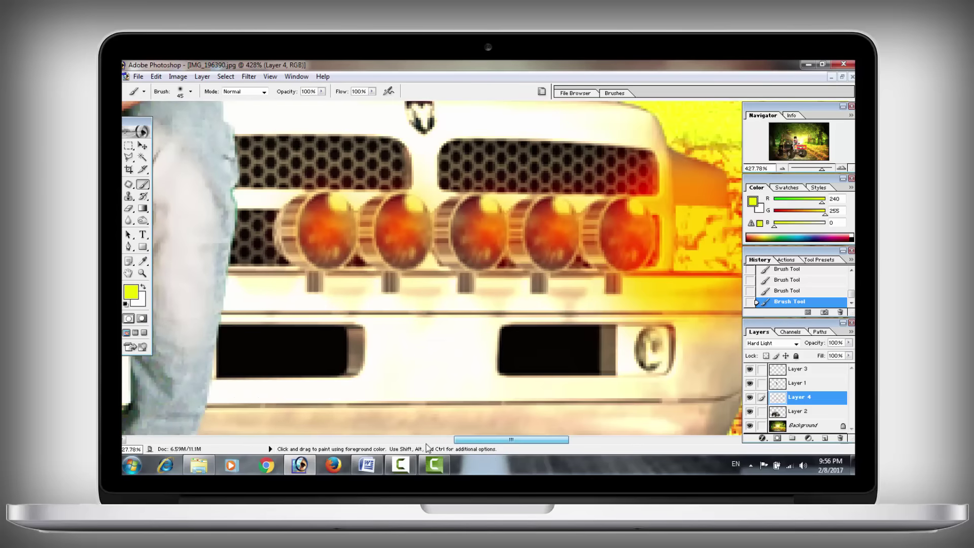
{"action": "right_click", "coordinate": [329, 313]}
{"action": "left_click_drag", "start_coordinate": [389, 312], "coordinate": [387, 312]}
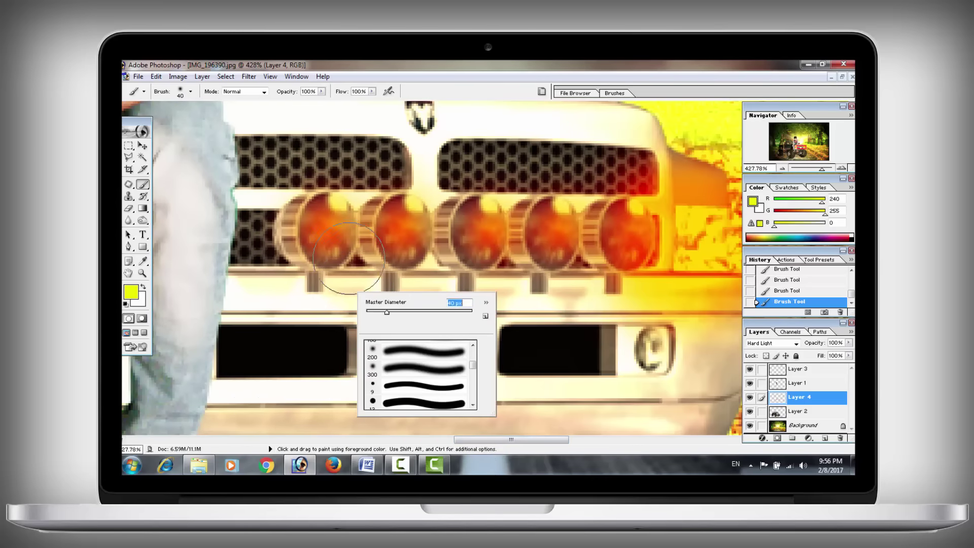
{"action": "left_click_drag", "start_coordinate": [312, 223], "coordinate": [328, 225]}
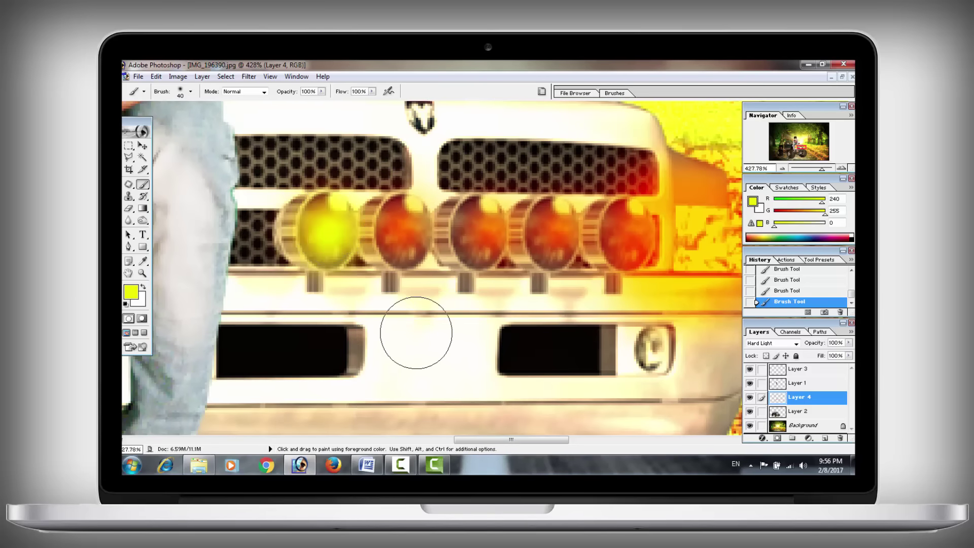
{"action": "key", "text": "ctrl+z"}
Step: Paint all five grille lamps yellow with a 37 px brush
{"action": "right_click", "coordinate": [413, 312]}
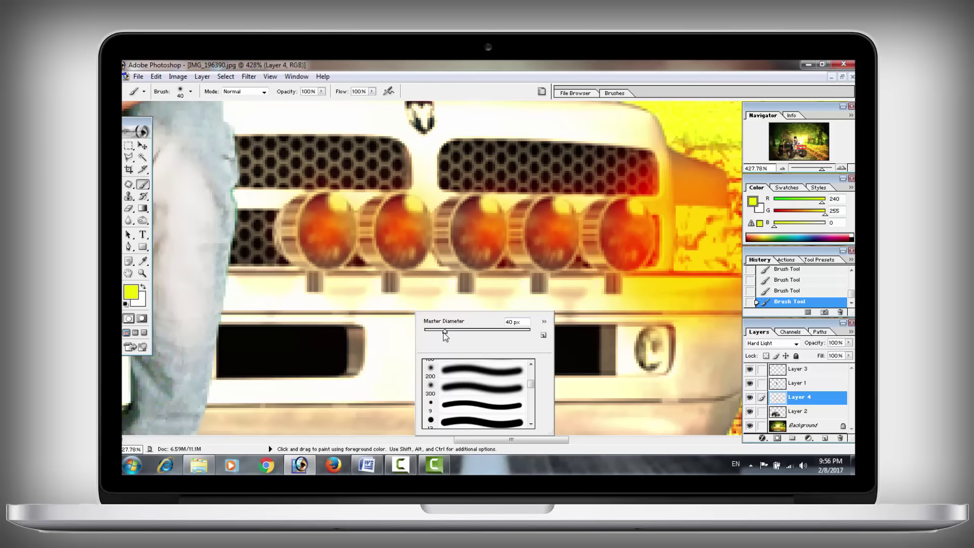
{"action": "left_click_drag", "start_coordinate": [445, 335], "coordinate": [443, 334]}
{"action": "left_click", "coordinate": [331, 230]}
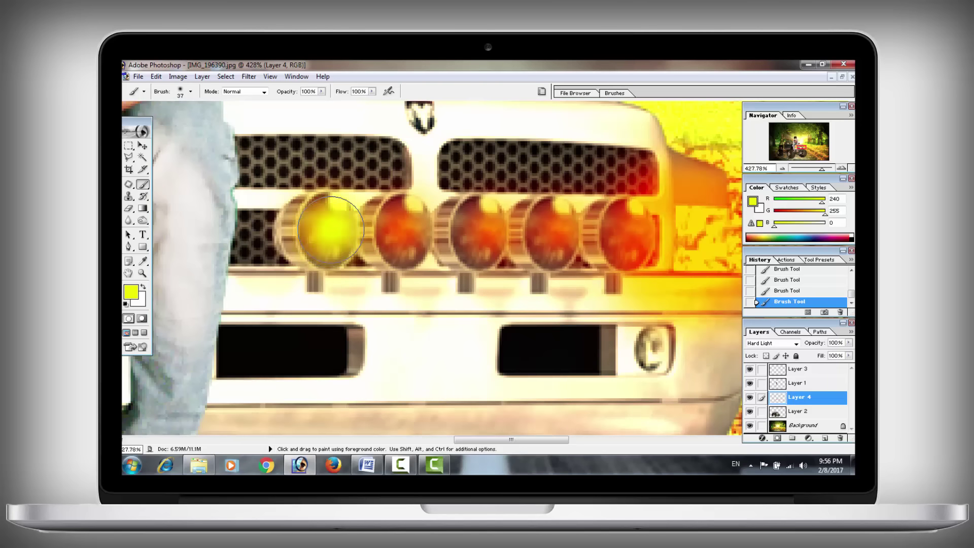
{"action": "left_click", "coordinate": [408, 226]}
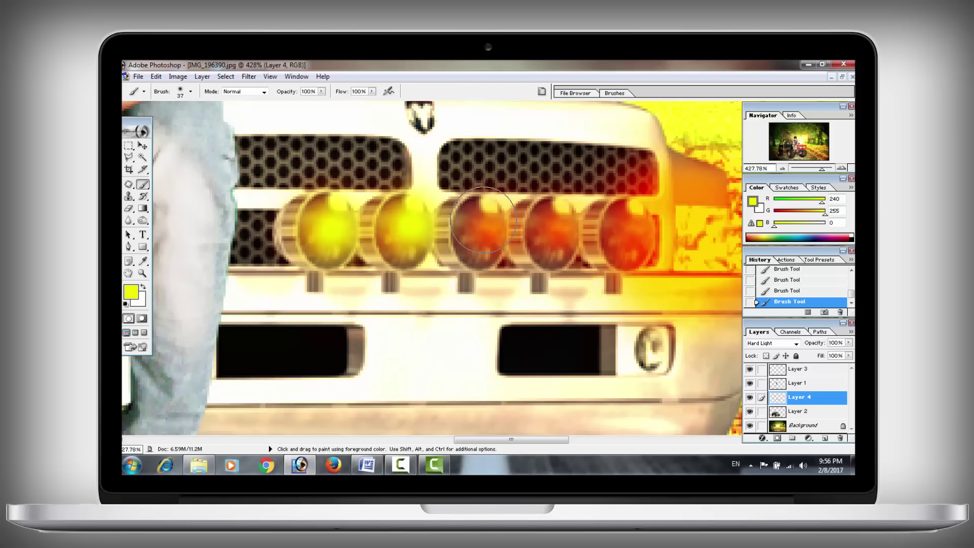
{"action": "left_click", "coordinate": [483, 223]}
{"action": "left_click", "coordinate": [555, 226]}
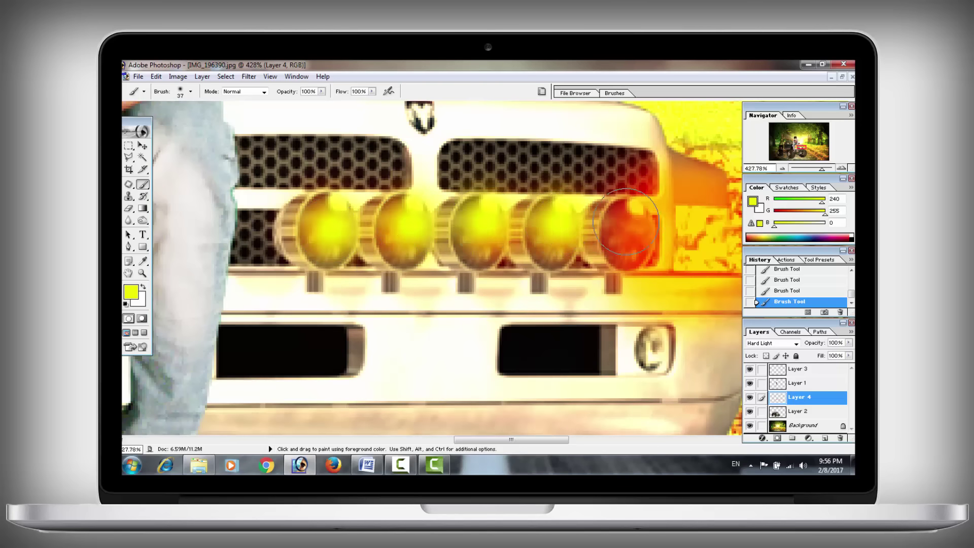
{"action": "left_click", "coordinate": [625, 224]}
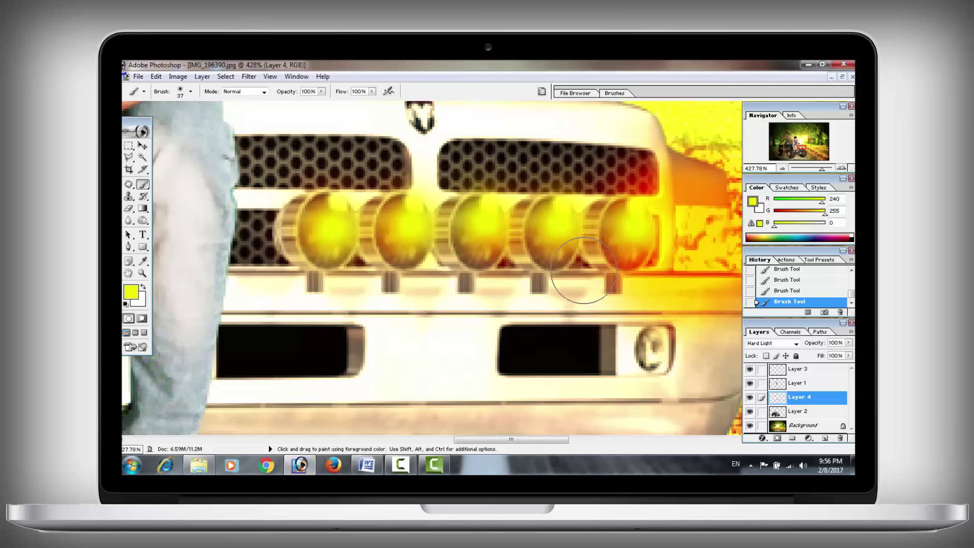
Step: Paint the orange areas beside the lamps and fender yellow, then zoom out slightly
{"action": "left_click_drag", "start_coordinate": [495, 440], "coordinate": [539, 441]}
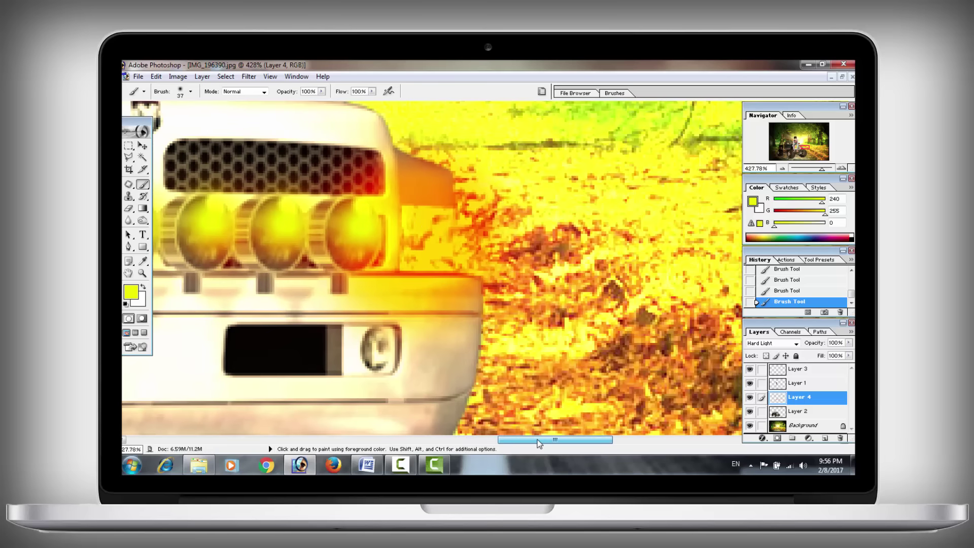
{"action": "left_click", "coordinate": [426, 242]}
{"action": "right_click", "coordinate": [436, 244]}
{"action": "key", "text": "Escape"}
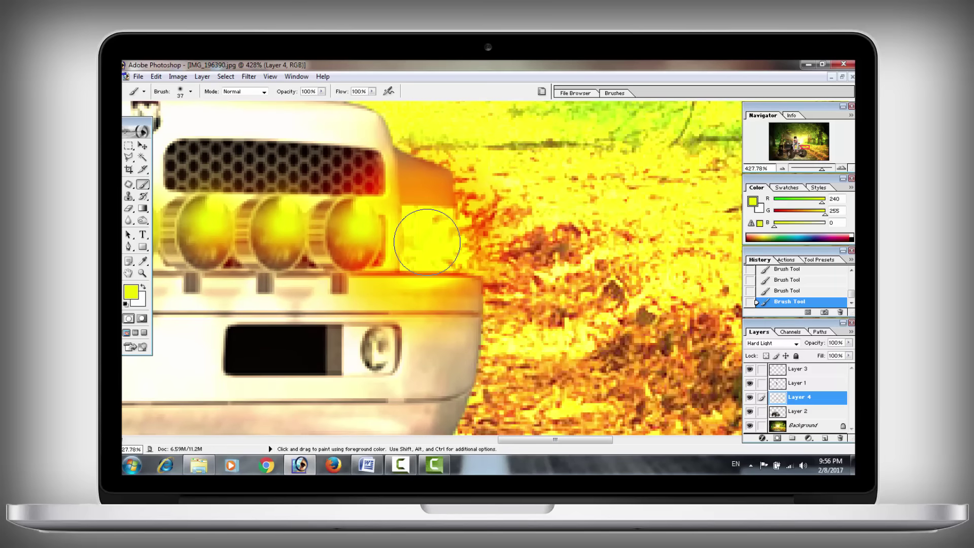
{"action": "left_click", "coordinate": [427, 242]}
{"action": "key", "text": "z"}
{"action": "left_click", "coordinate": [520, 260], "text": "alt"}
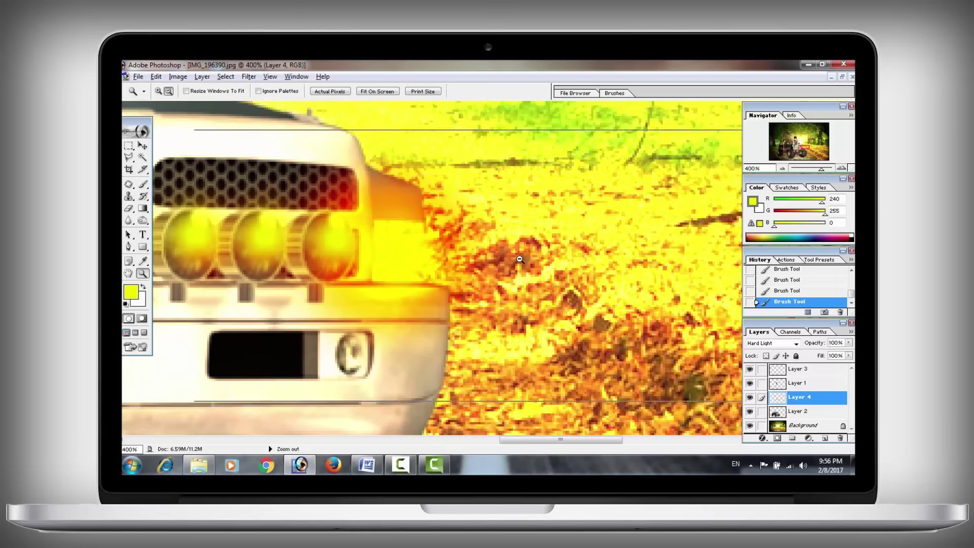
Step: Zoom out and use Fit on Screen to show the entire forest composite
{"action": "left_click", "coordinate": [519, 259], "text": "alt"}
{"action": "left_click", "coordinate": [519, 259], "text": "alt"}
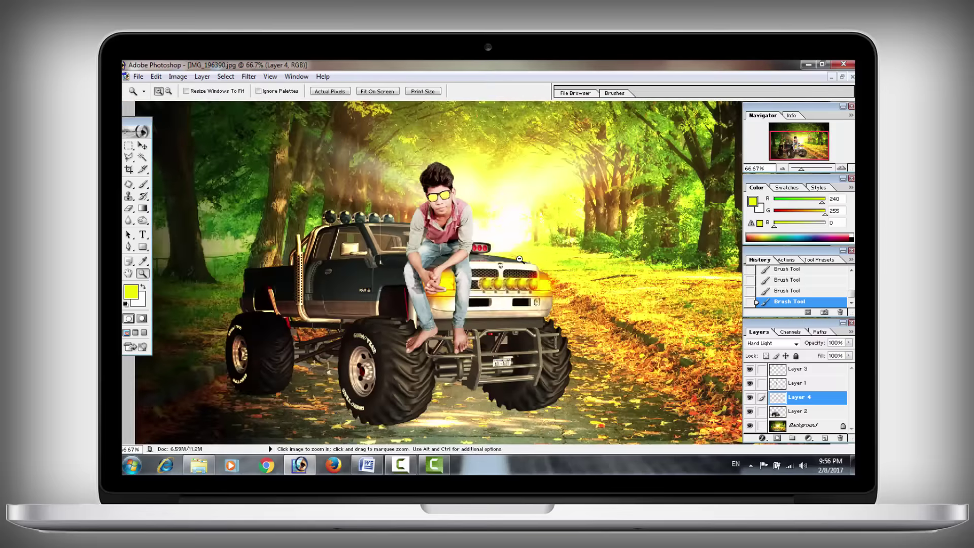
{"action": "right_click", "coordinate": [519, 259]}
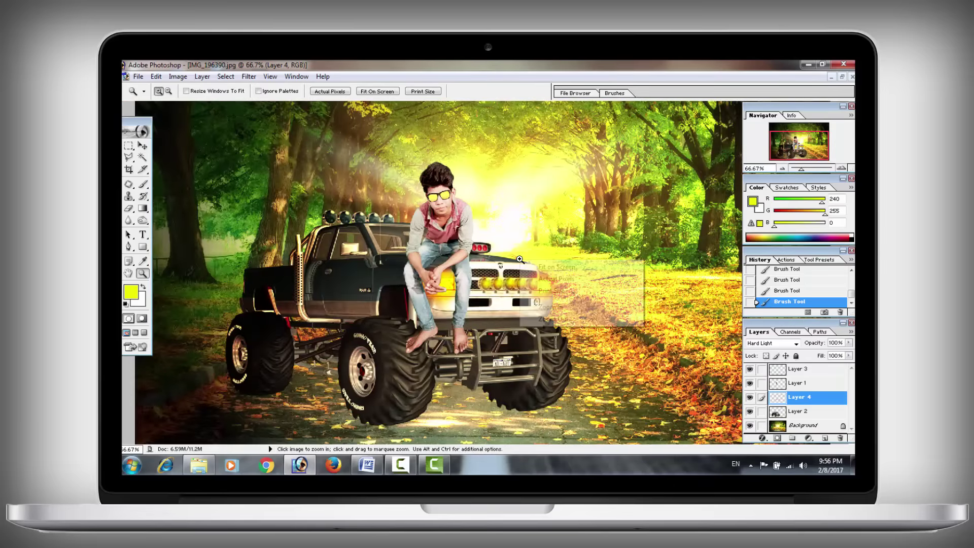
{"action": "left_click", "coordinate": [558, 266]}
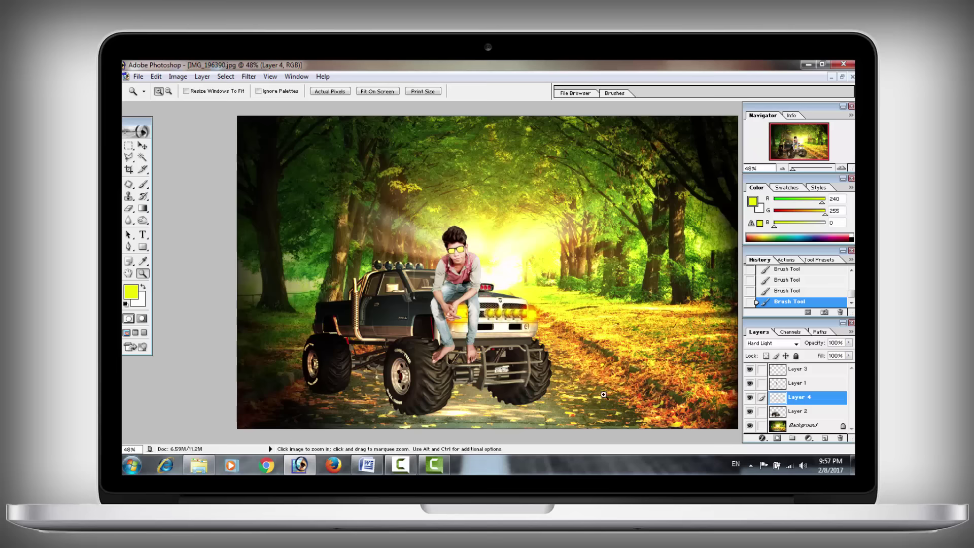
Step: Burn the forest edges on the Background layer with a large brush, lightening the upper-right trees
{"action": "left_click", "coordinate": [142, 220]}
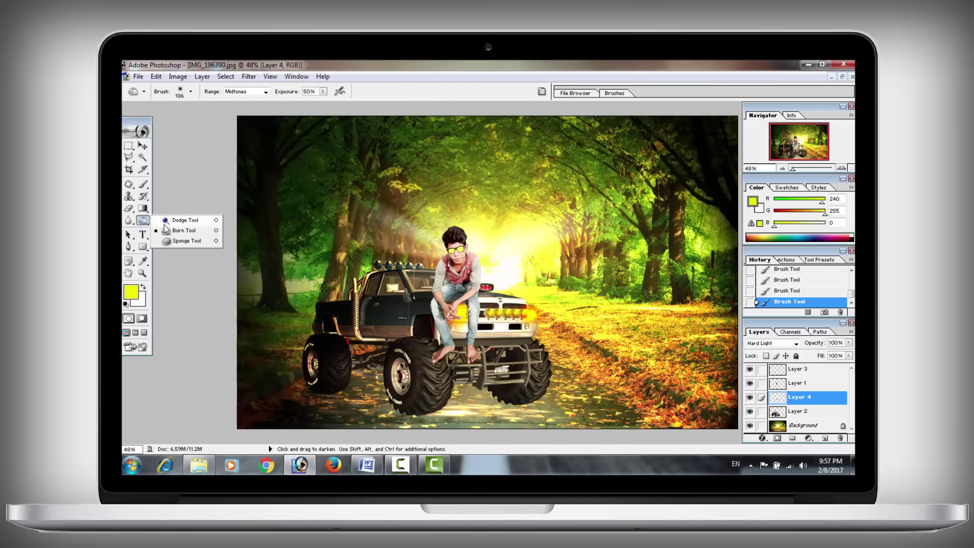
{"action": "left_click", "coordinate": [170, 231]}
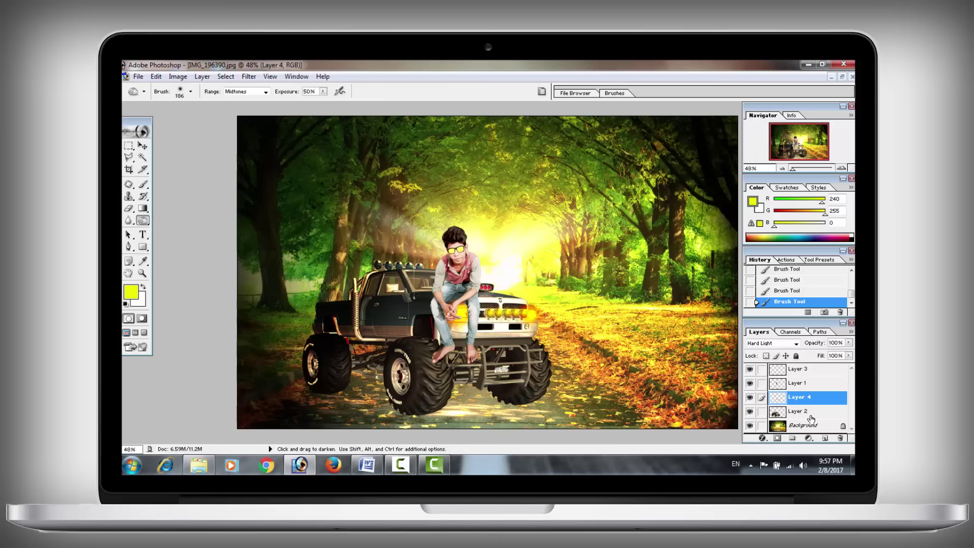
{"action": "left_click", "coordinate": [803, 425]}
{"action": "right_click", "coordinate": [604, 269]}
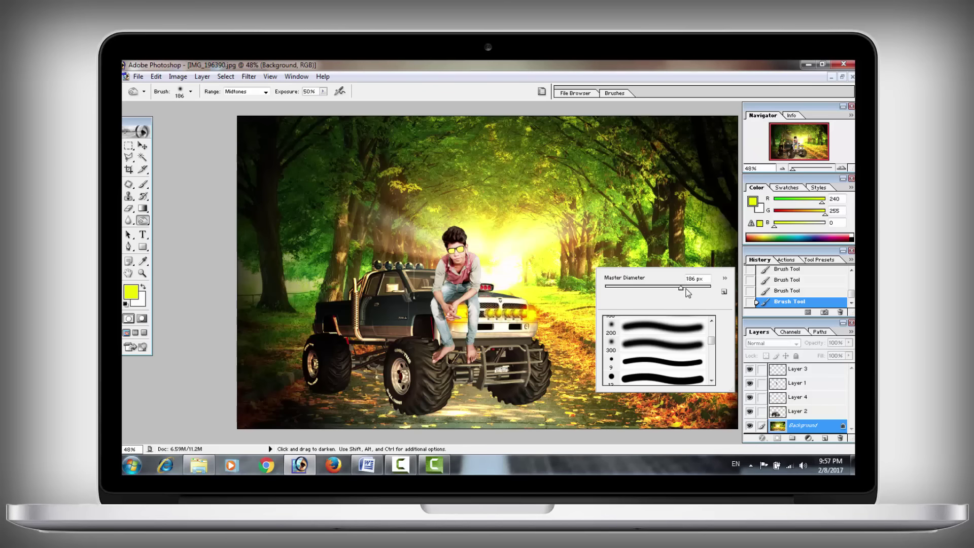
{"action": "left_click_drag", "start_coordinate": [682, 288], "coordinate": [690, 288]}
{"action": "key", "text": "Return"}
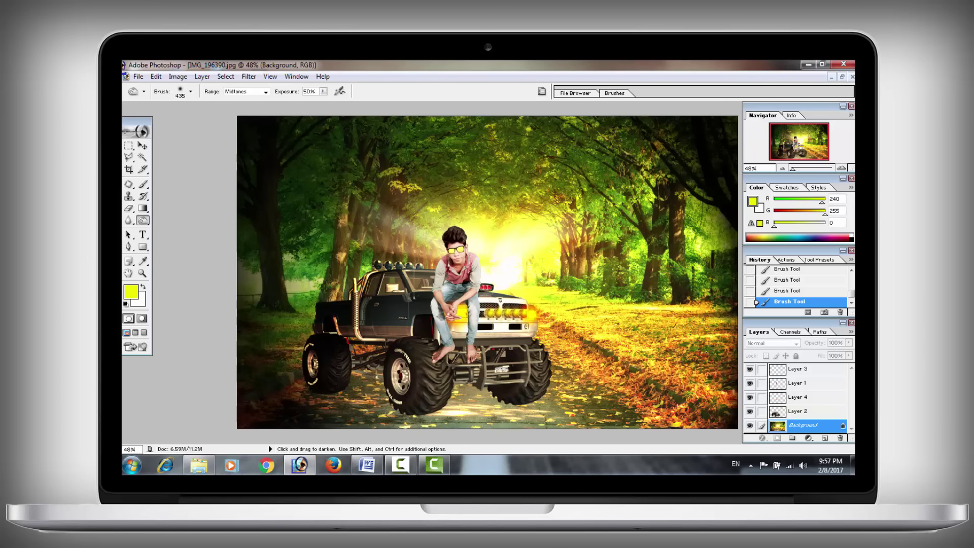
{"action": "mouse_move", "coordinate": [599, 167]}
{"action": "left_mouse_down"}
{"action": "mouse_move", "coordinate": [353, 232]}
{"action": "mouse_move", "coordinate": [582, 303]}
{"action": "mouse_move", "coordinate": [395, 195]}
{"action": "mouse_move", "coordinate": [561, 159]}
{"action": "mouse_move", "coordinate": [641, 267]}
{"action": "mouse_move", "coordinate": [600, 303]}
{"action": "left_mouse_up"}
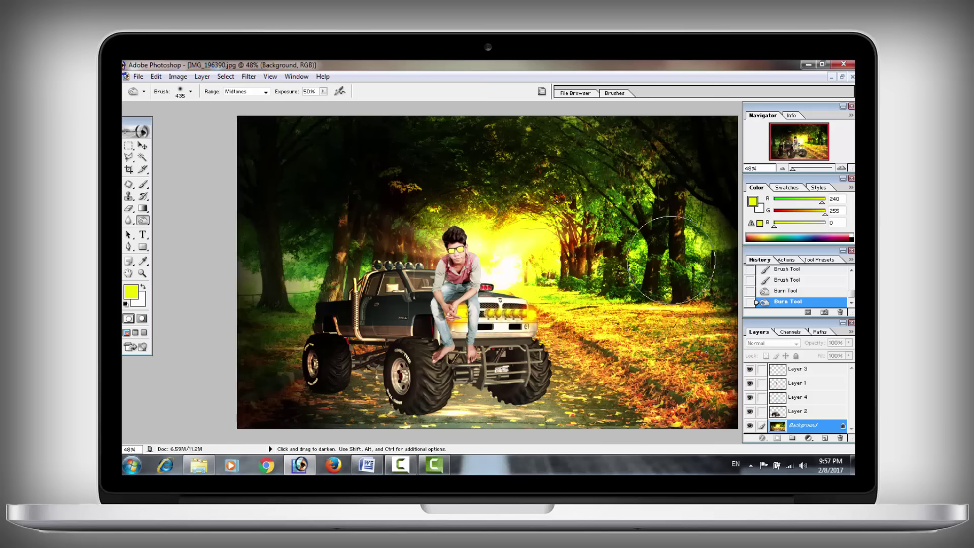
{"action": "key", "text": "alt"}
{"action": "mouse_move", "coordinate": [681, 183]}
{"action": "left_mouse_down"}
{"action": "mouse_move", "coordinate": [647, 274]}
{"action": "mouse_move", "coordinate": [660, 238]}
{"action": "mouse_move", "coordinate": [613, 265]}
{"action": "left_mouse_up"}
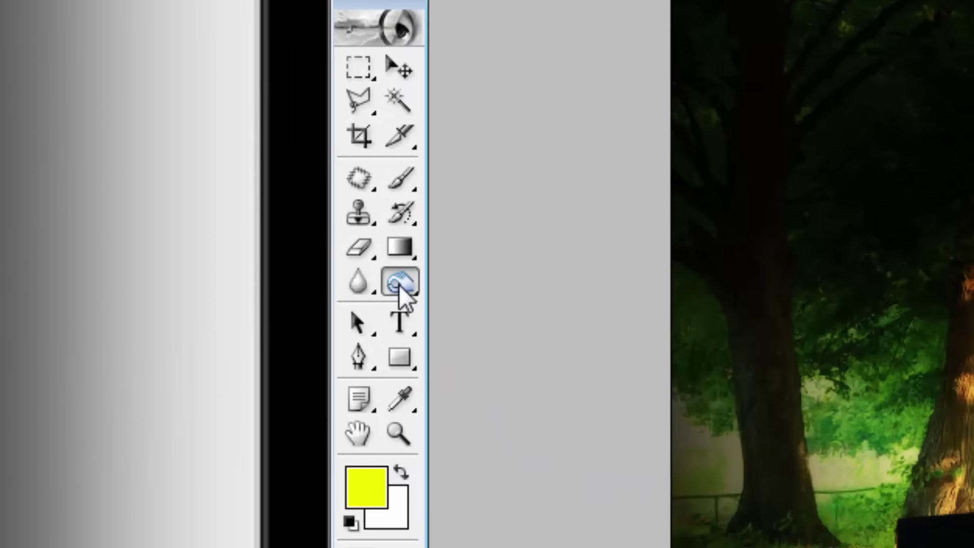
Step: Switch to the Dodge tool with Range set to Highlights
{"action": "left_click", "coordinate": [399, 283]}
{"action": "left_click", "coordinate": [492, 286]}
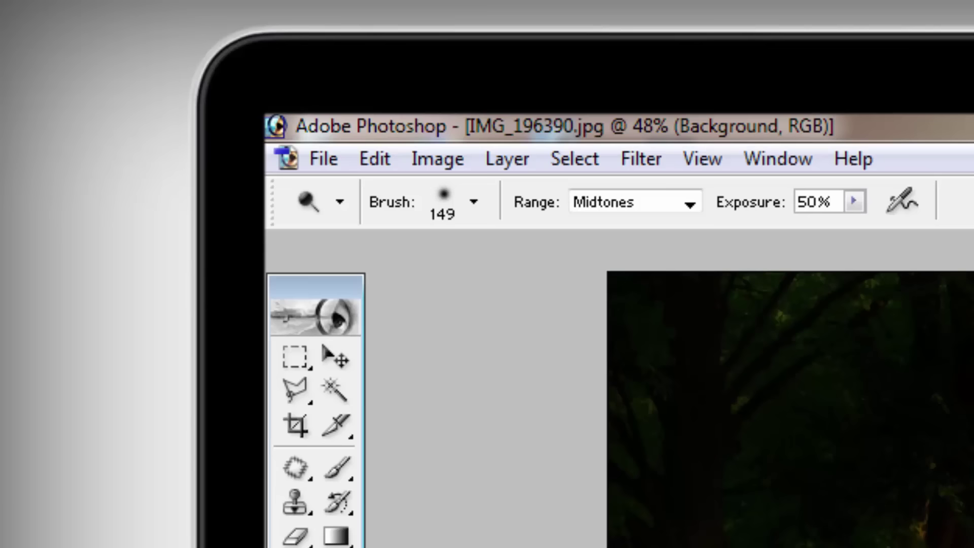
{"action": "left_click", "coordinate": [620, 208]}
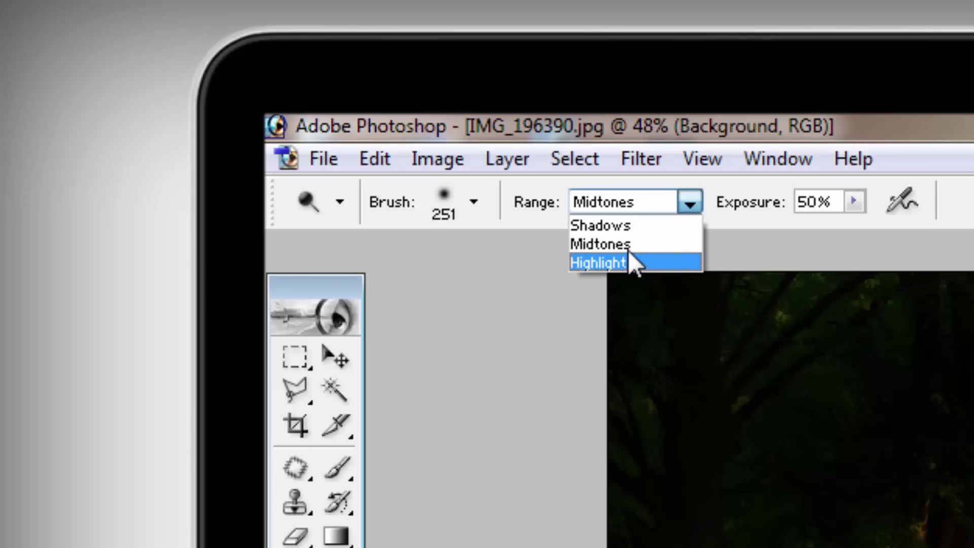
{"action": "left_click", "coordinate": [624, 264]}
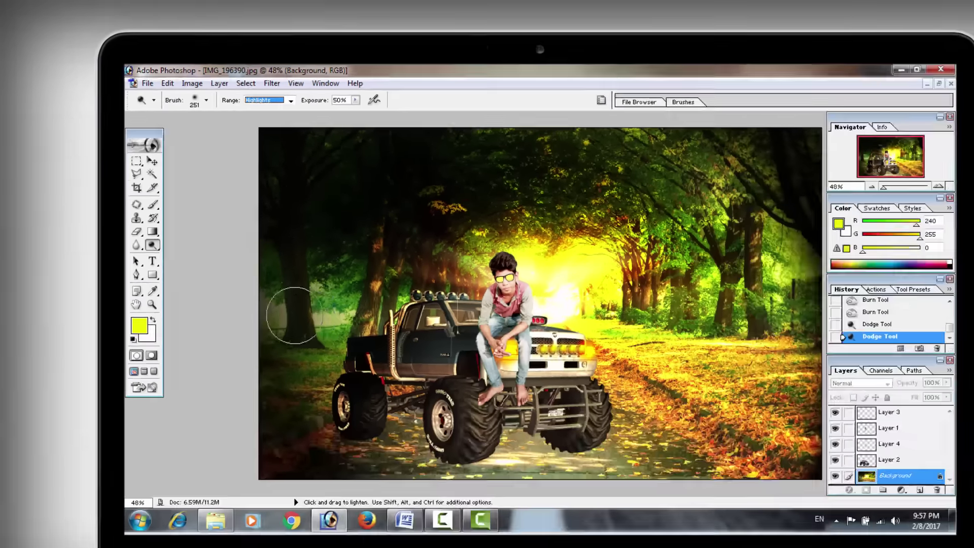
Step: Brighten the tree highlights left of the truck and add an empty Layer 5 above Background
{"action": "right_click", "coordinate": [294, 316]}
{"action": "left_click_drag", "start_coordinate": [391, 309], "coordinate": [396, 309]}
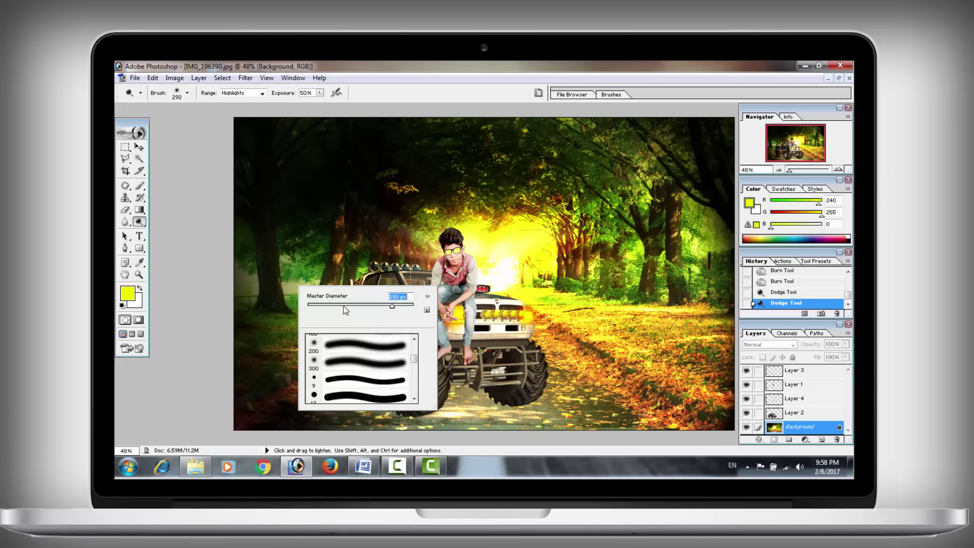
{"action": "mouse_move", "coordinate": [250, 283]}
{"action": "left_mouse_down"}
{"action": "mouse_move", "coordinate": [361, 268]}
{"action": "mouse_move", "coordinate": [257, 333]}
{"action": "mouse_move", "coordinate": [295, 328]}
{"action": "left_mouse_up"}
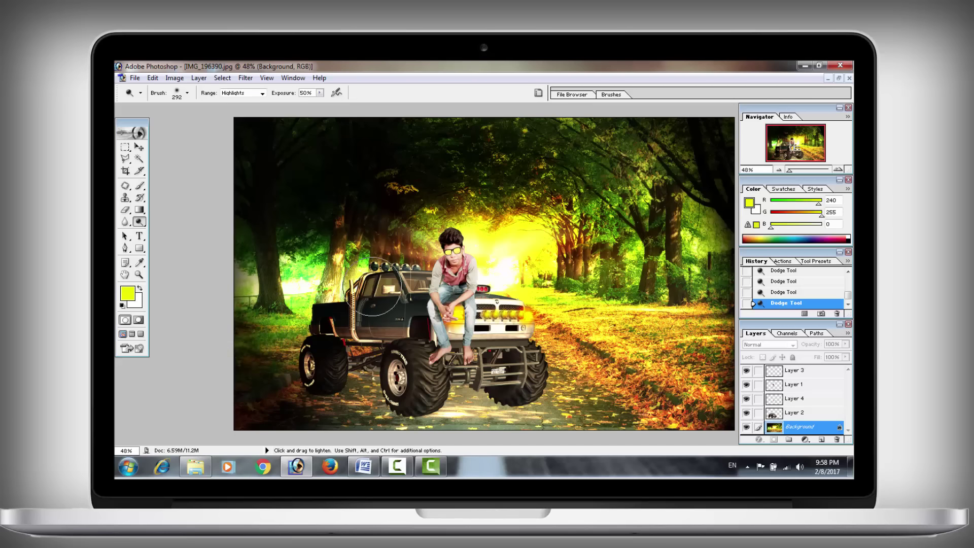
{"action": "left_click", "coordinate": [124, 147]}
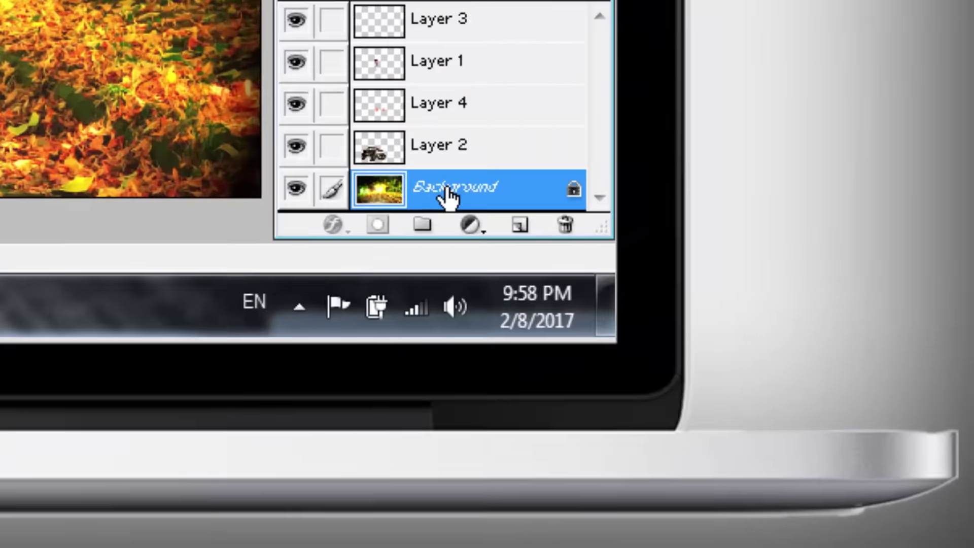
{"action": "left_click", "coordinate": [520, 226]}
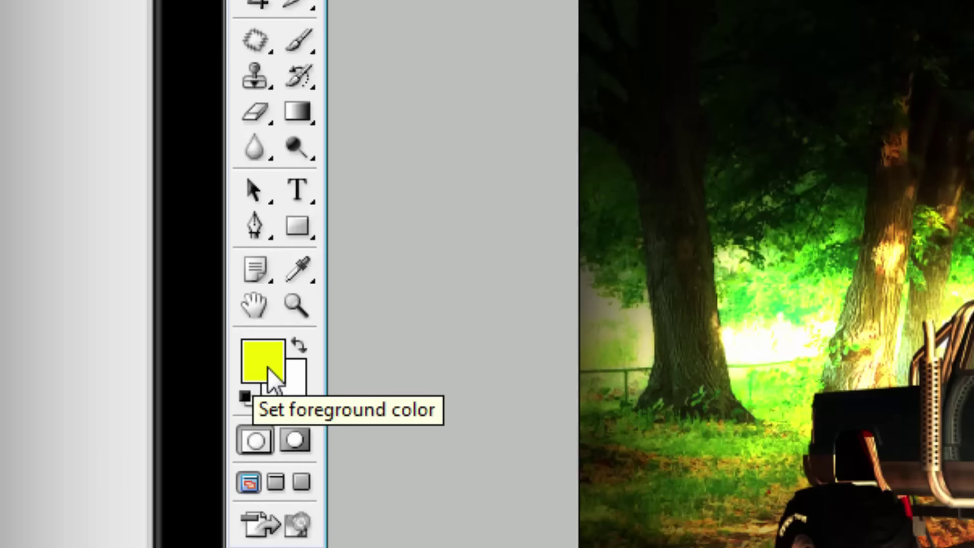
Step: Select the Brush tool and enlarge its size
{"action": "right_click", "coordinate": [912, 336]}
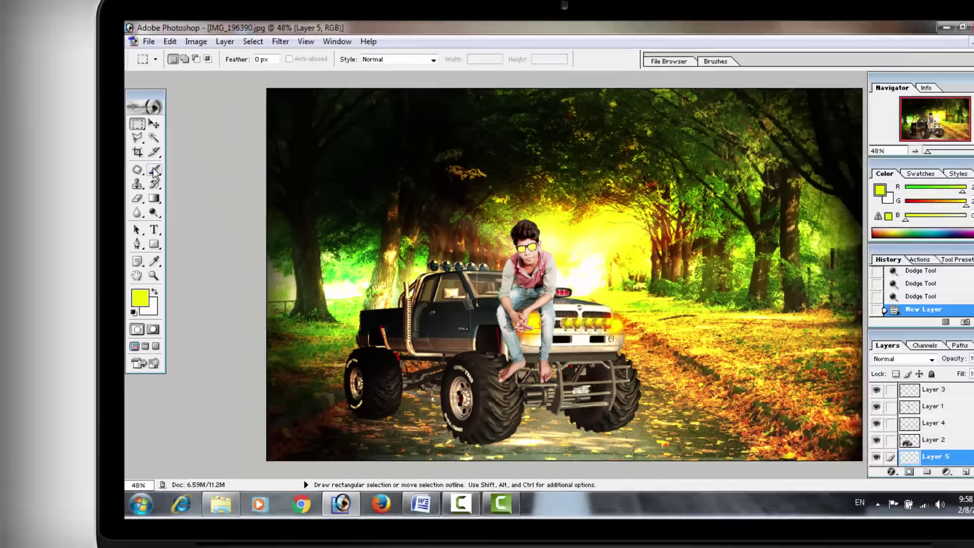
{"action": "left_click", "coordinate": [138, 184]}
{"action": "right_click", "coordinate": [428, 248]}
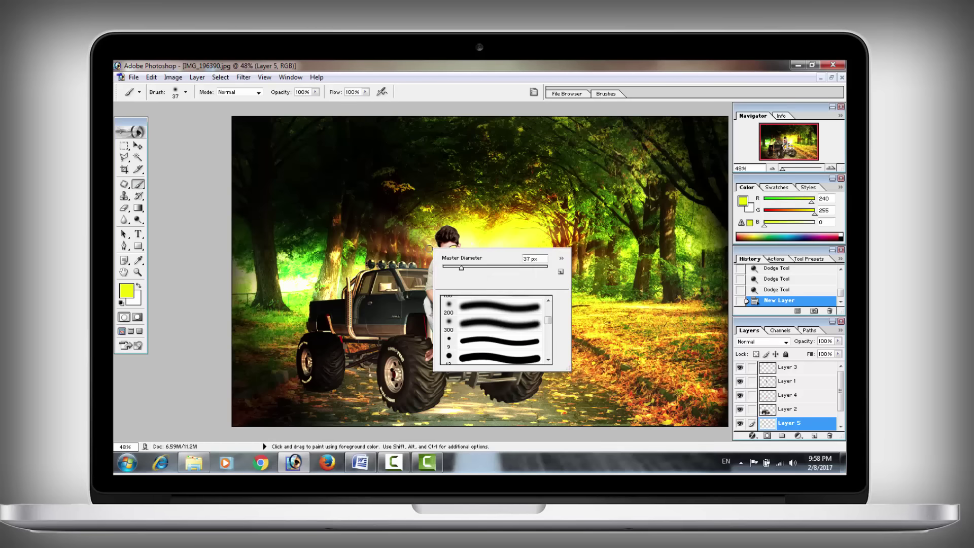
{"action": "left_click", "coordinate": [473, 266]}
{"action": "key", "text": "Return"}
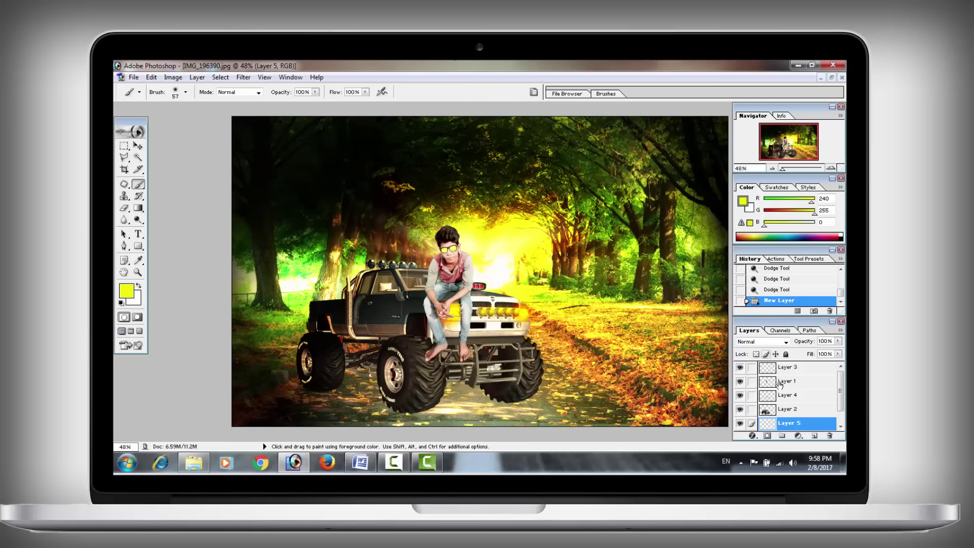
{"action": "left_click_drag", "start_coordinate": [841, 386], "coordinate": [842, 392]}
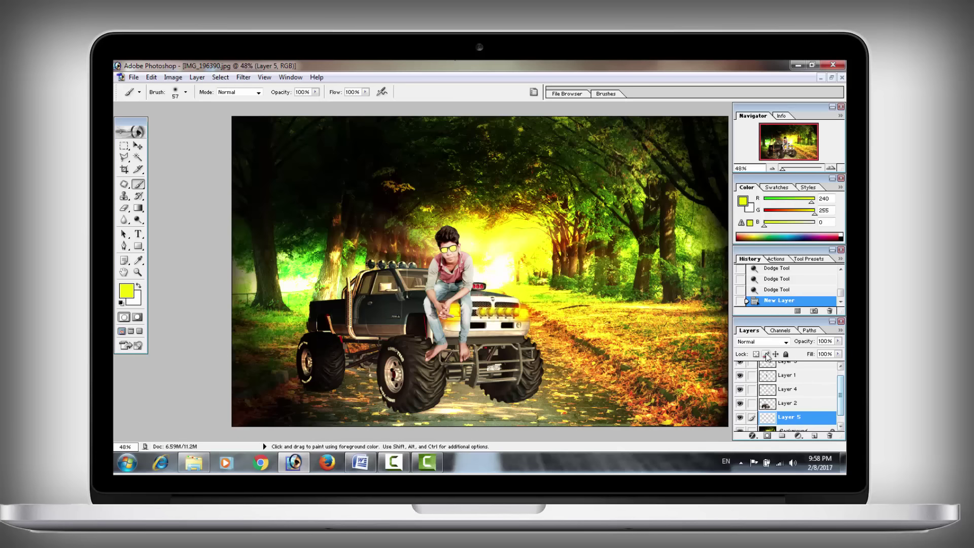
Step: Set Layer 5 to Hard Light and paint three yellow glow streaks left of the truck
{"action": "left_click", "coordinate": [751, 347]}
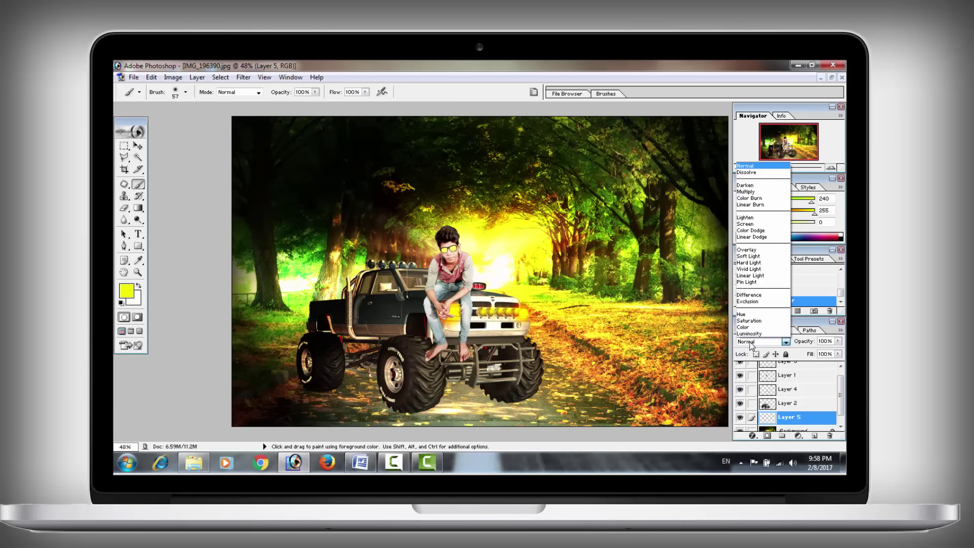
{"action": "left_click", "coordinate": [754, 268]}
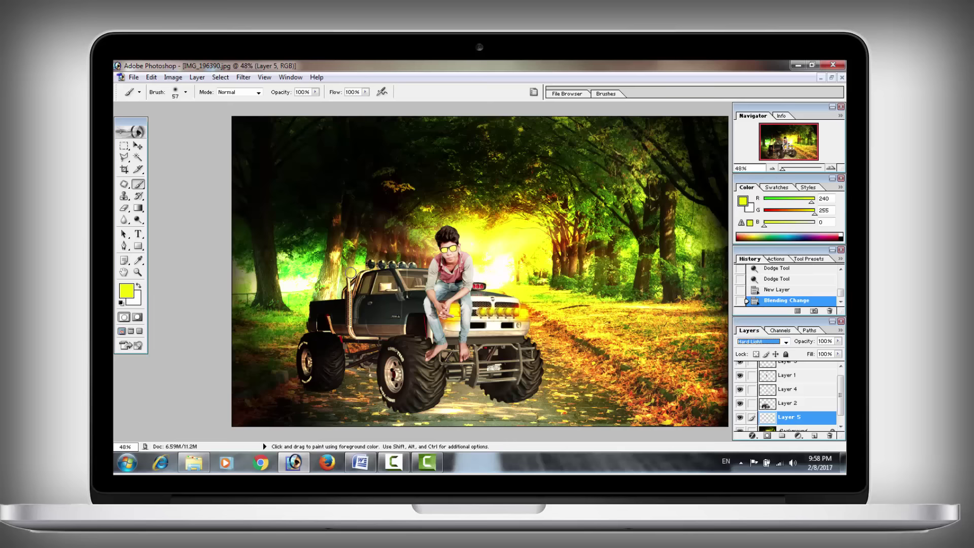
{"action": "left_click_drag", "start_coordinate": [365, 261], "coordinate": [286, 260]}
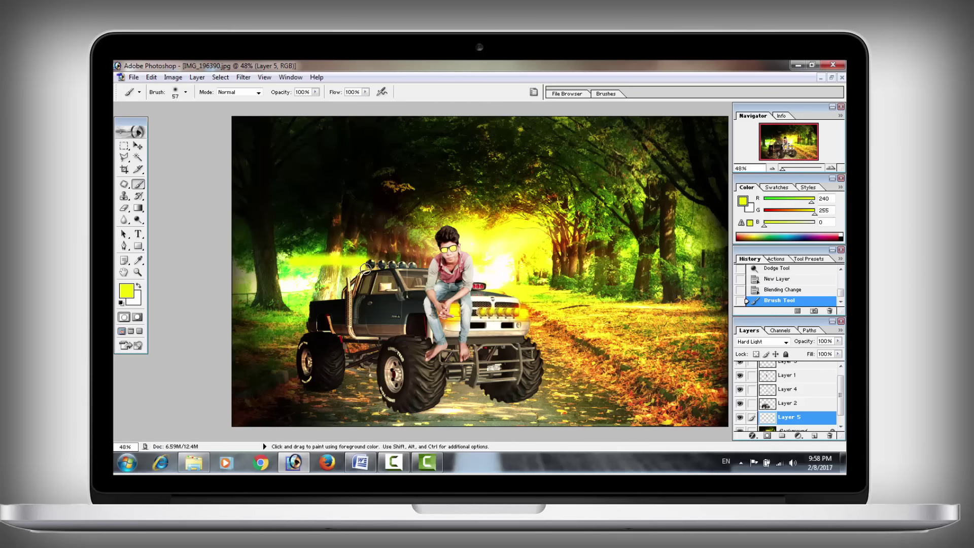
{"action": "left_click_drag", "start_coordinate": [365, 268], "coordinate": [285, 305]}
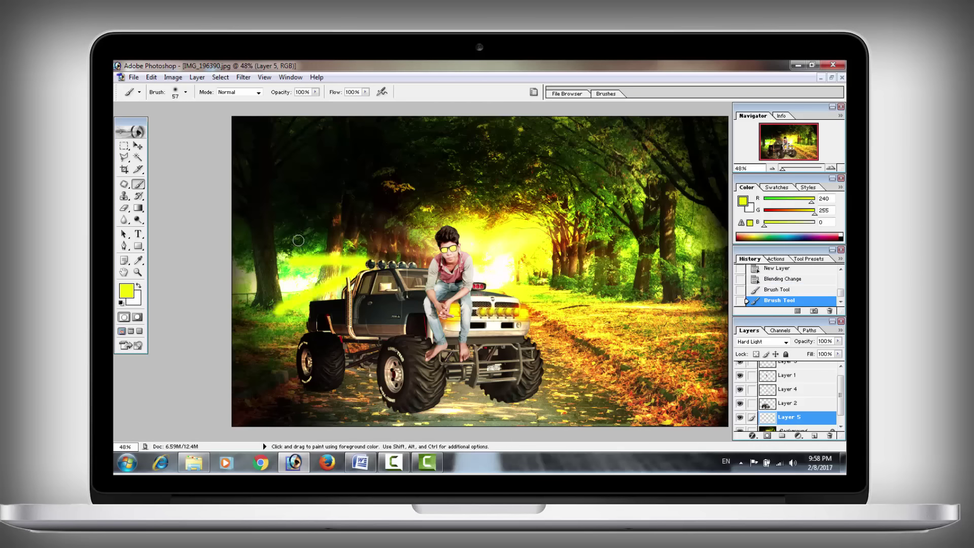
{"action": "left_click_drag", "start_coordinate": [298, 240], "coordinate": [364, 256]}
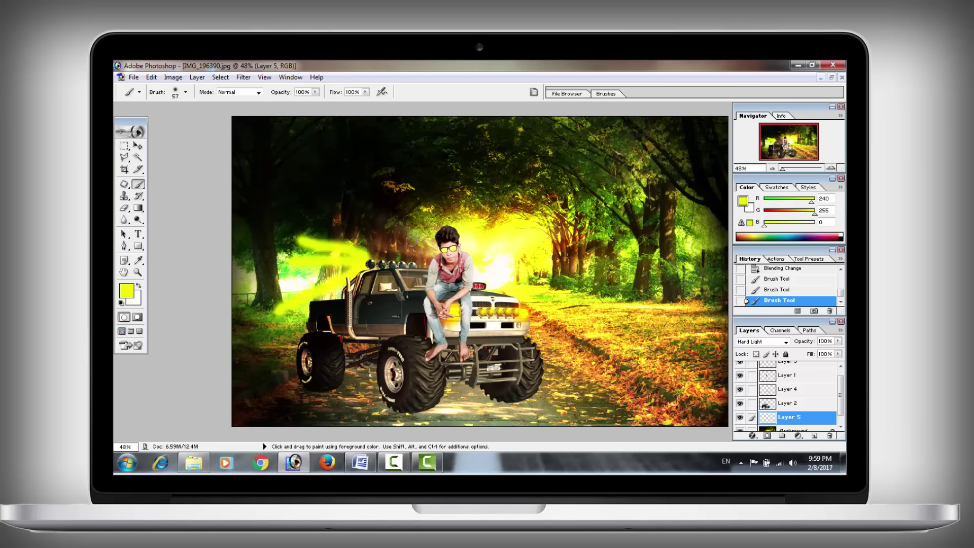
Step: Switch Layer 5 to Overlay blending and try a Hue/Saturation shift, then cancel it
{"action": "left_click", "coordinate": [760, 343]}
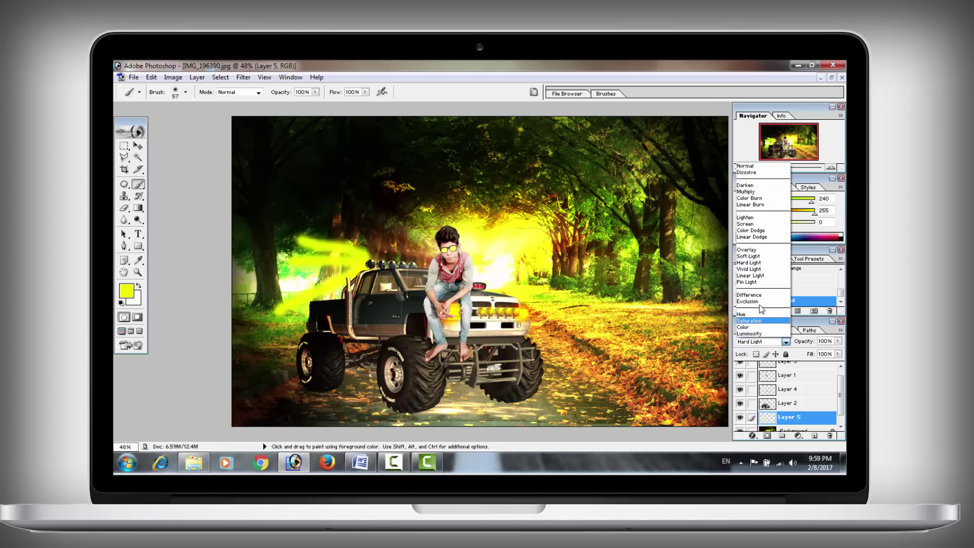
{"action": "left_click", "coordinate": [750, 254]}
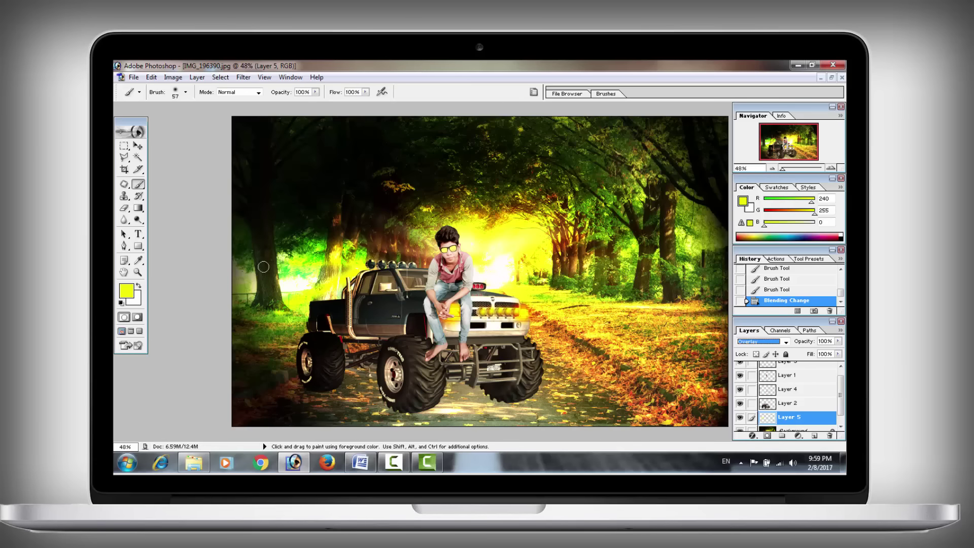
{"action": "key", "text": "v"}
{"action": "key", "text": "ctrl+u"}
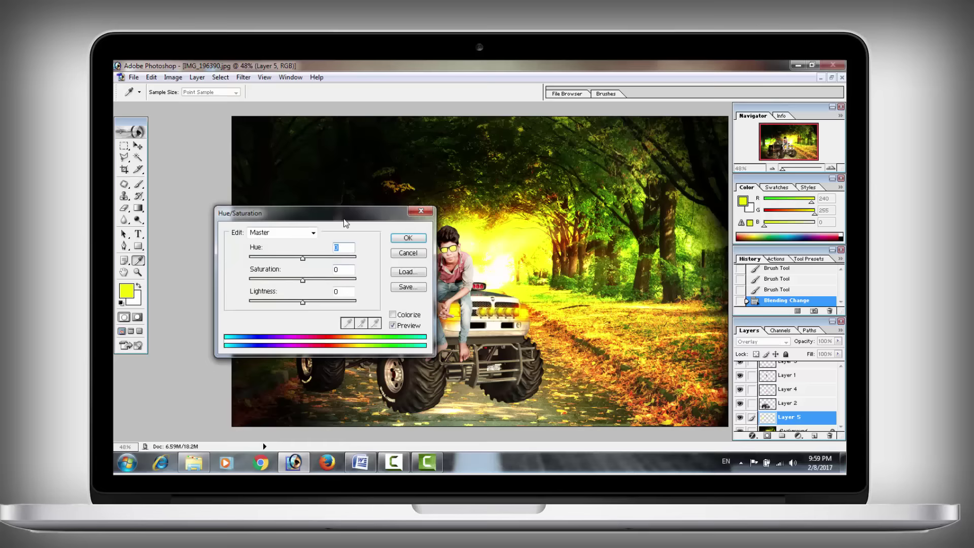
{"action": "left_click_drag", "start_coordinate": [264, 210], "coordinate": [443, 239]}
{"action": "mouse_move", "coordinate": [486, 282]}
{"action": "left_mouse_down"}
{"action": "mouse_move", "coordinate": [437, 287]}
{"action": "mouse_move", "coordinate": [462, 290]}
{"action": "left_mouse_up"}
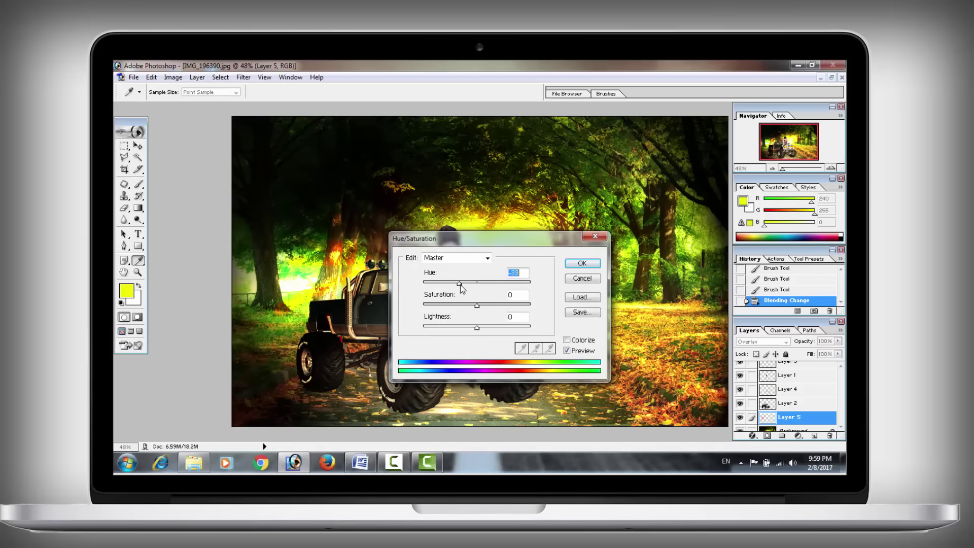
{"action": "left_click", "coordinate": [578, 263]}
Step: Zoom out to 33.3% to see the whole composition
{"action": "key", "text": "z"}
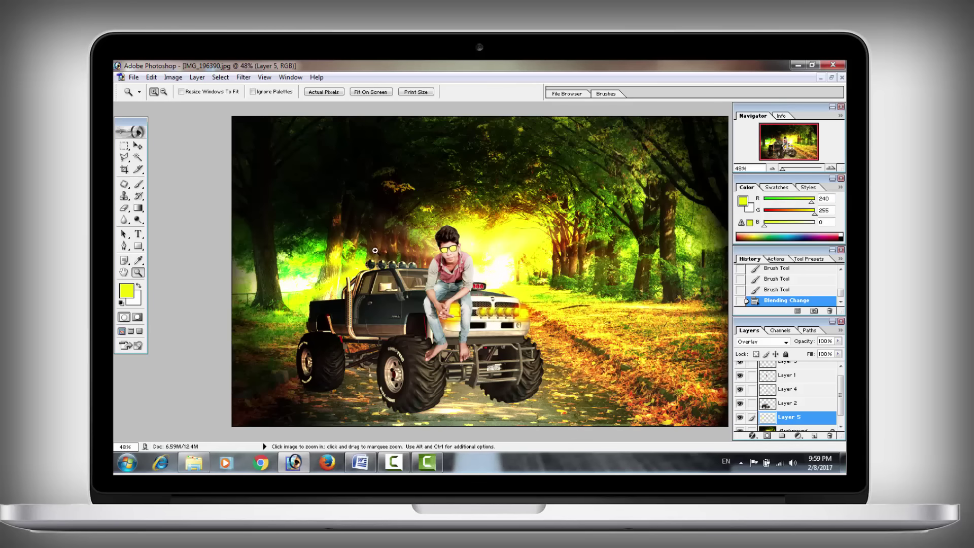
{"action": "right_click", "coordinate": [426, 258]}
{"action": "key", "text": "alt"}
{"action": "left_click", "coordinate": [484, 293], "text": "alt"}
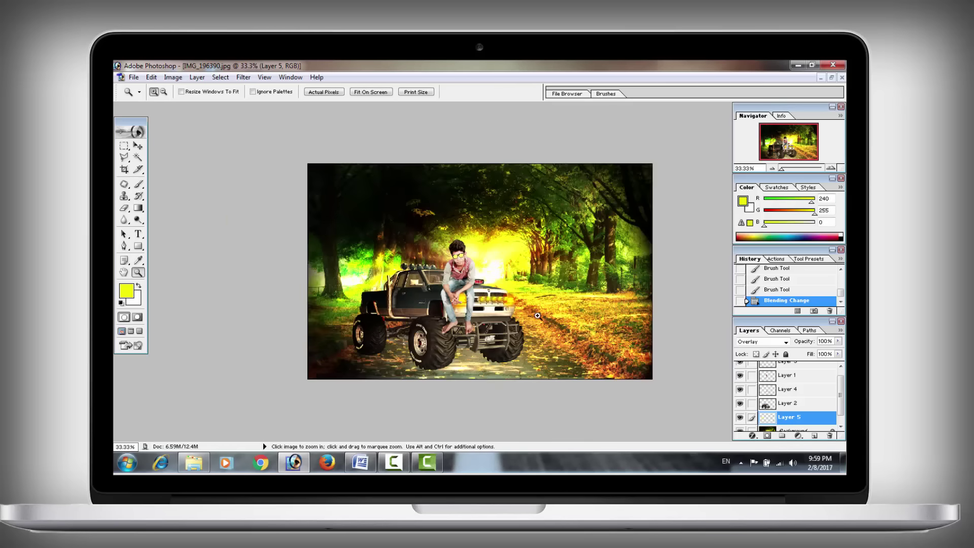
Step: Make Layer 4 the active layer, leaving its name unchanged after starting a rename
{"action": "right_click", "coordinate": [502, 328]}
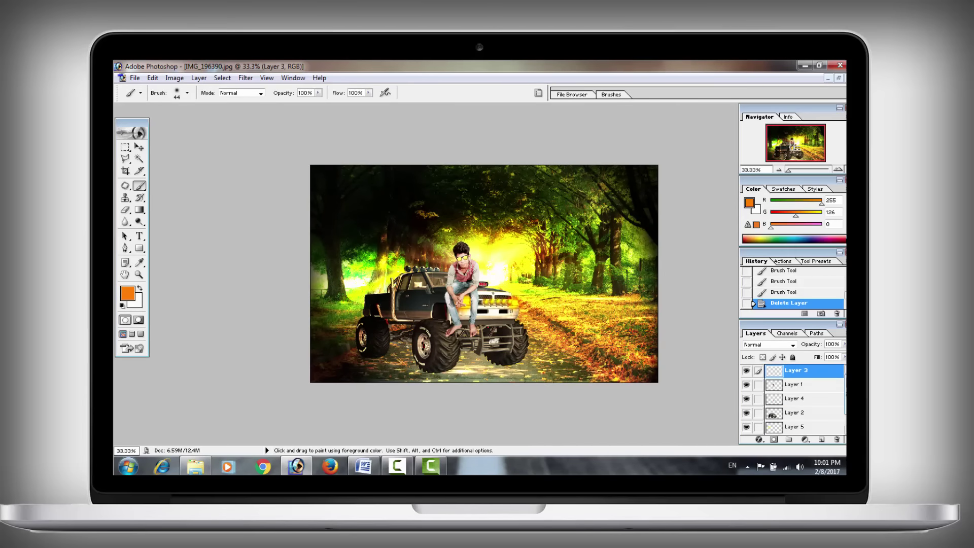
{"action": "scroll", "coordinate": [792, 399], "scroll_direction": "down", "scroll_amount": 1}
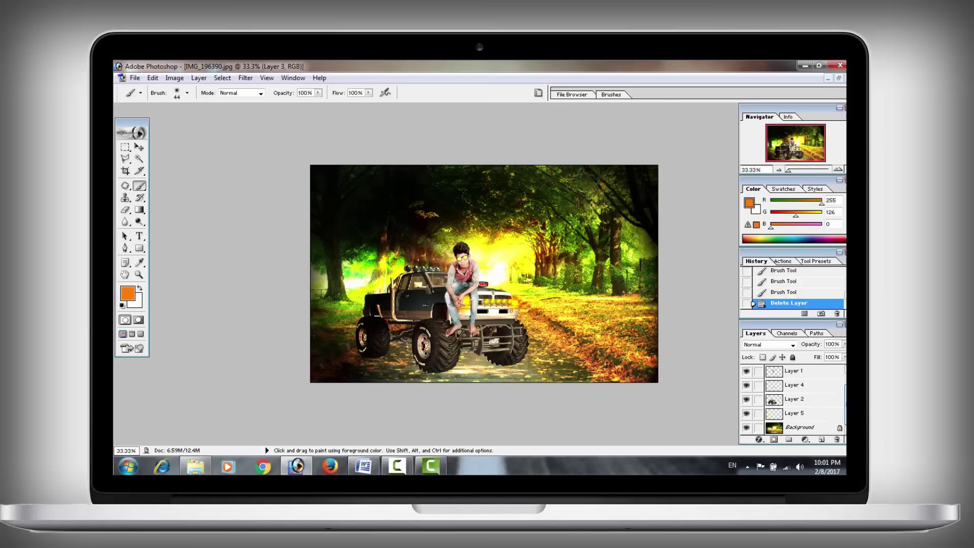
{"action": "double_click", "coordinate": [805, 404]}
{"action": "left_click", "coordinate": [794, 387]}
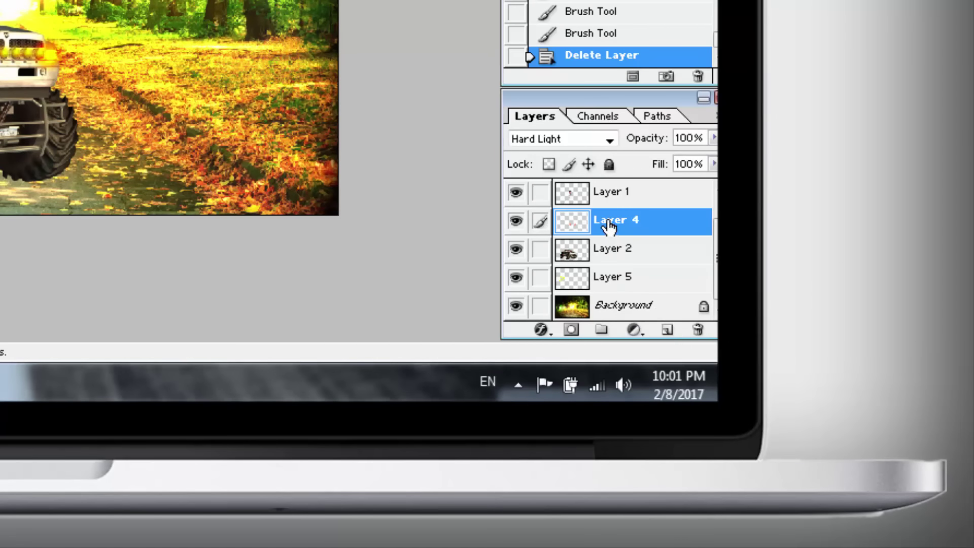
{"action": "double_click", "coordinate": [611, 222]}
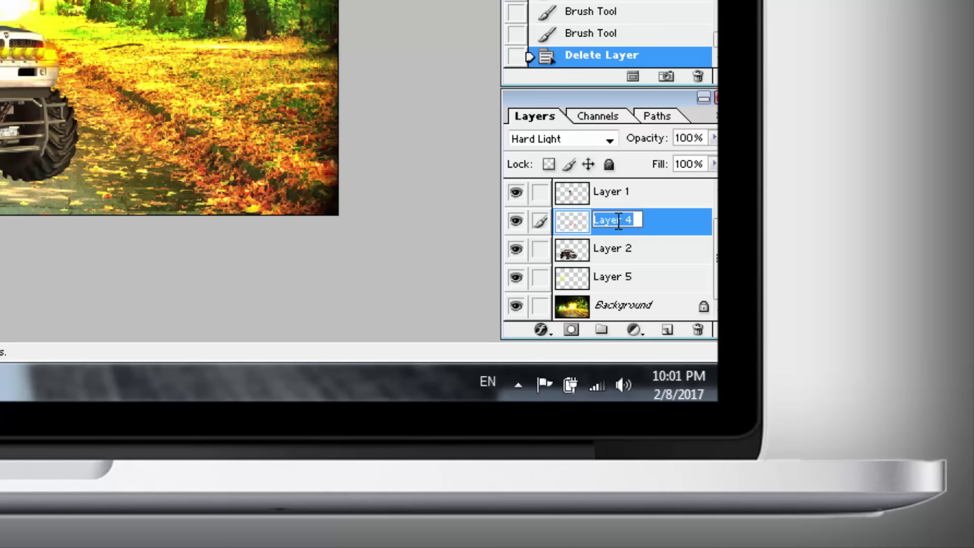
{"action": "left_click", "coordinate": [619, 221]}
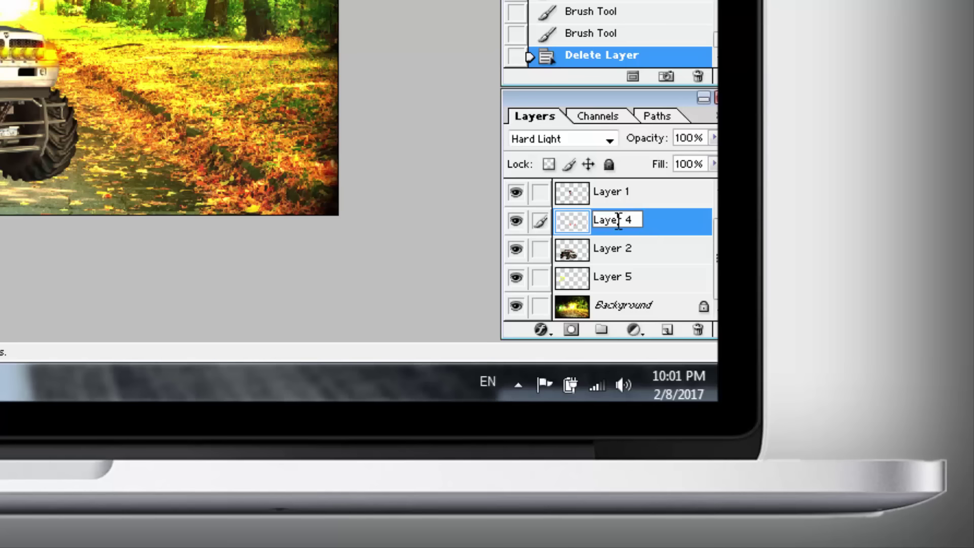
{"action": "left_click", "coordinate": [654, 233]}
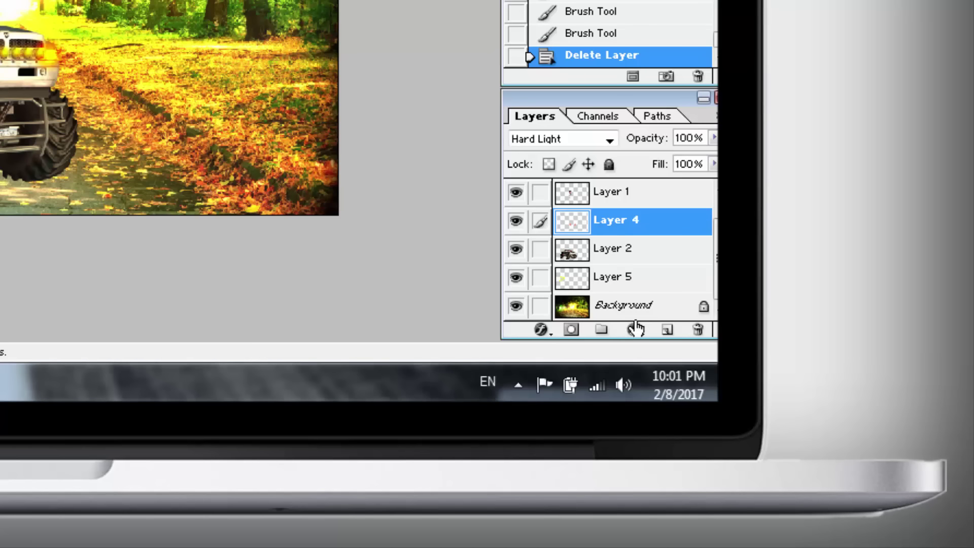
Step: On a new Layer 6, paint two straight orange streaks from the boy's hand and hood toward the right
{"action": "left_click", "coordinate": [669, 332]}
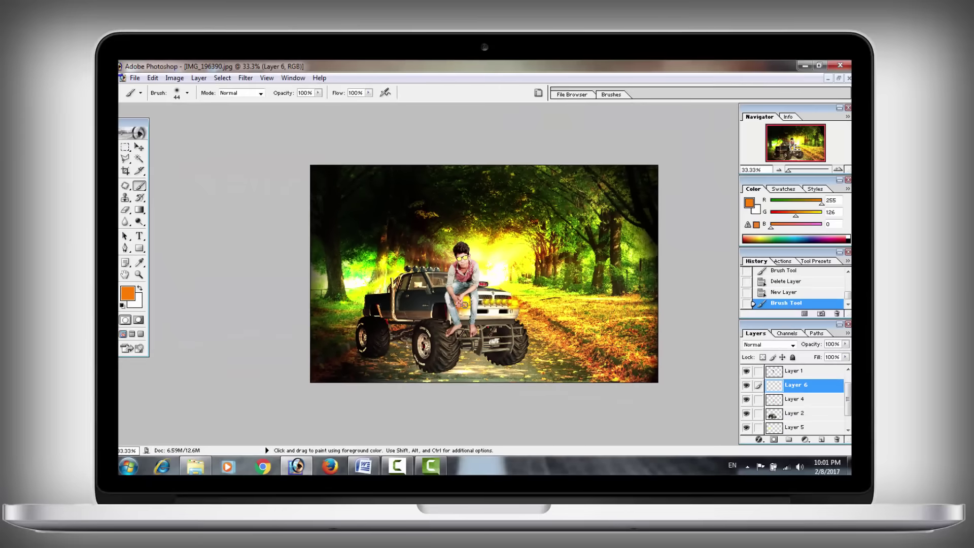
{"action": "left_click", "coordinate": [481, 294]}
{"action": "key", "text": "shift"}
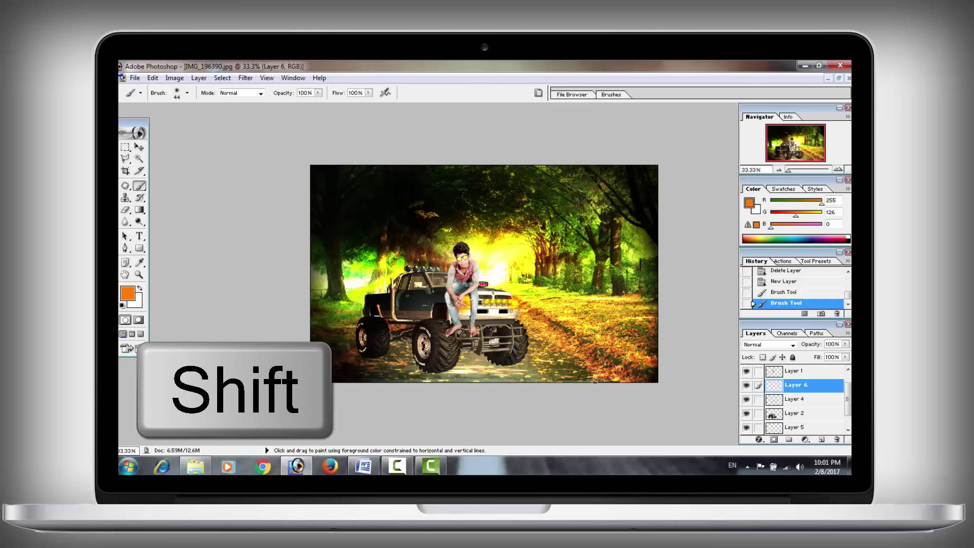
{"action": "left_click", "coordinate": [594, 380], "text": "shift"}
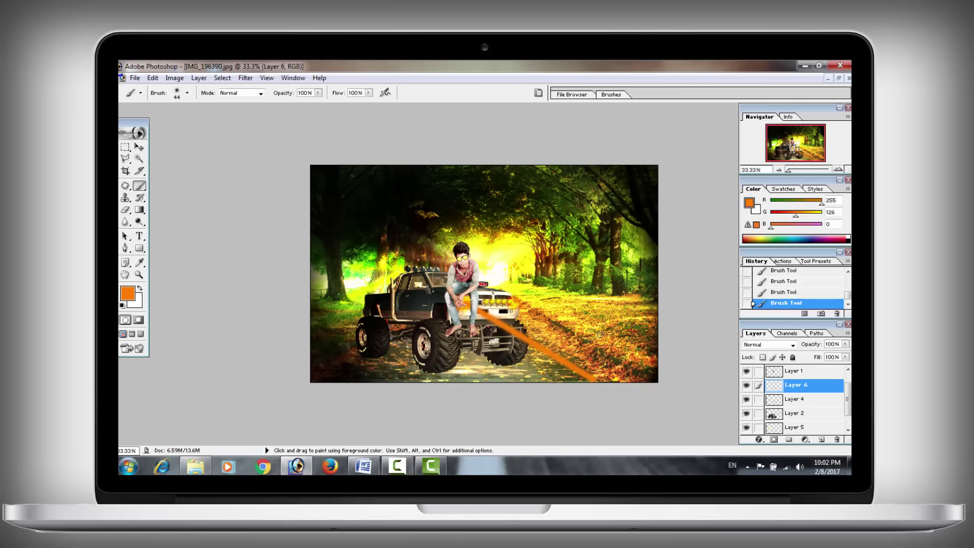
{"action": "key", "text": "shift"}
{"action": "left_click", "coordinate": [657, 346], "text": "shift"}
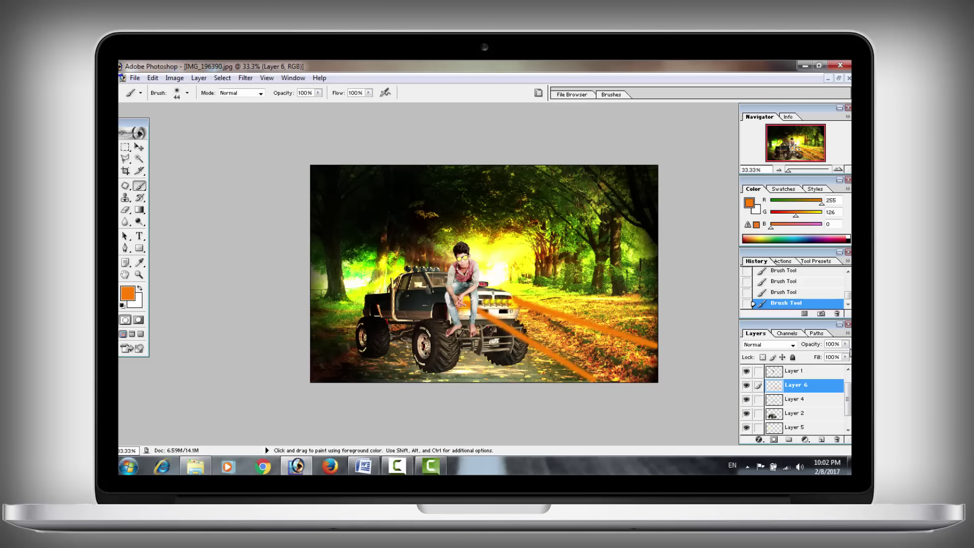
{"action": "left_click", "coordinate": [759, 349]}
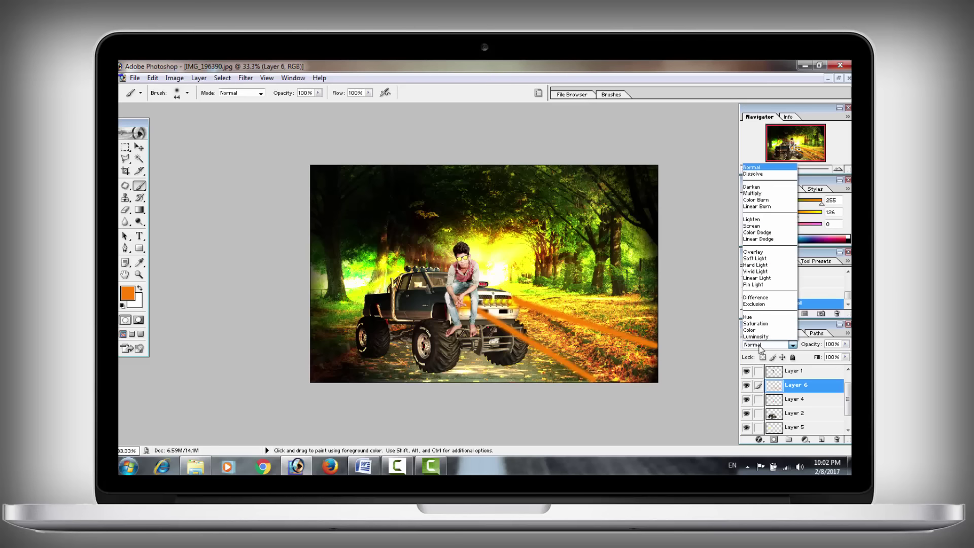
Step: Set Layer 6 to Hard Light, duplicate it, and rotate the copy about -7°
{"action": "left_click", "coordinate": [767, 265]}
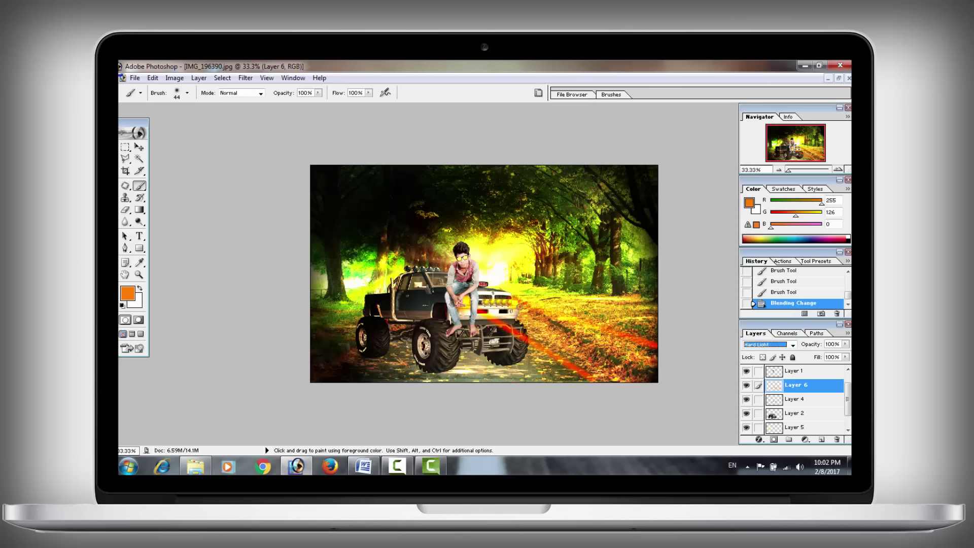
{"action": "left_click", "coordinate": [139, 147]}
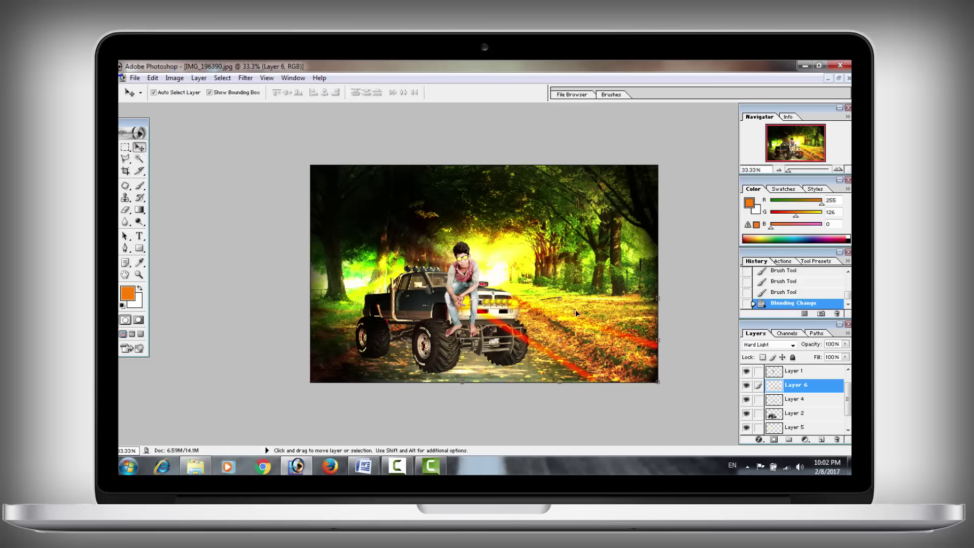
{"action": "key", "text": "ctrl+j"}
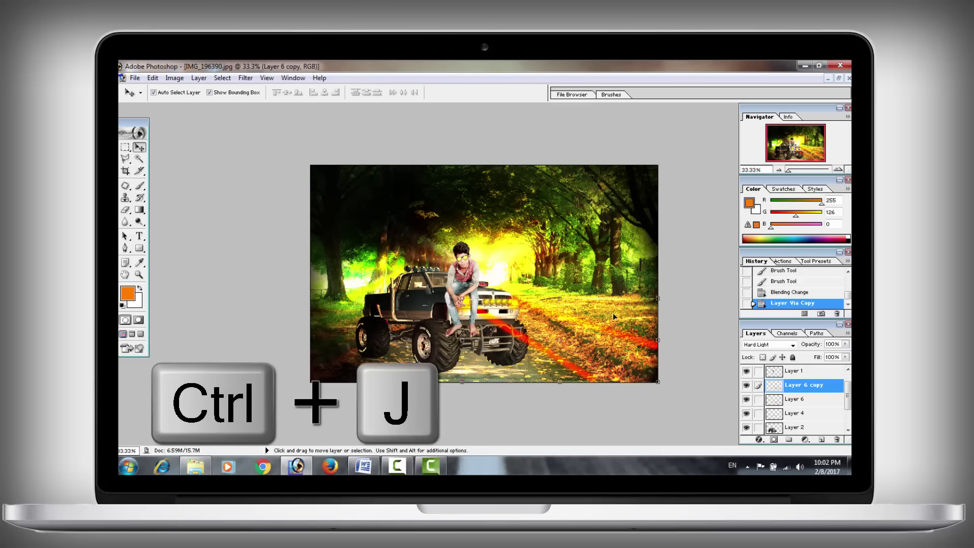
{"action": "key", "text": "ctrl+t"}
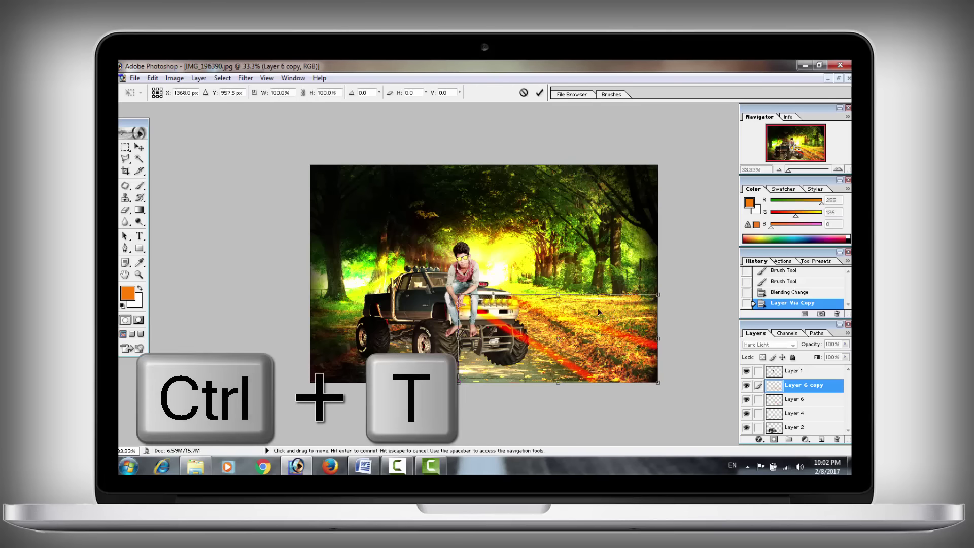
{"action": "left_click_drag", "start_coordinate": [442, 276], "coordinate": [435, 293]}
Step: Shift the hue of Layer 6 copy to about +17, tinting its streaks yellow-orange
{"action": "key", "text": "ctrl+u"}
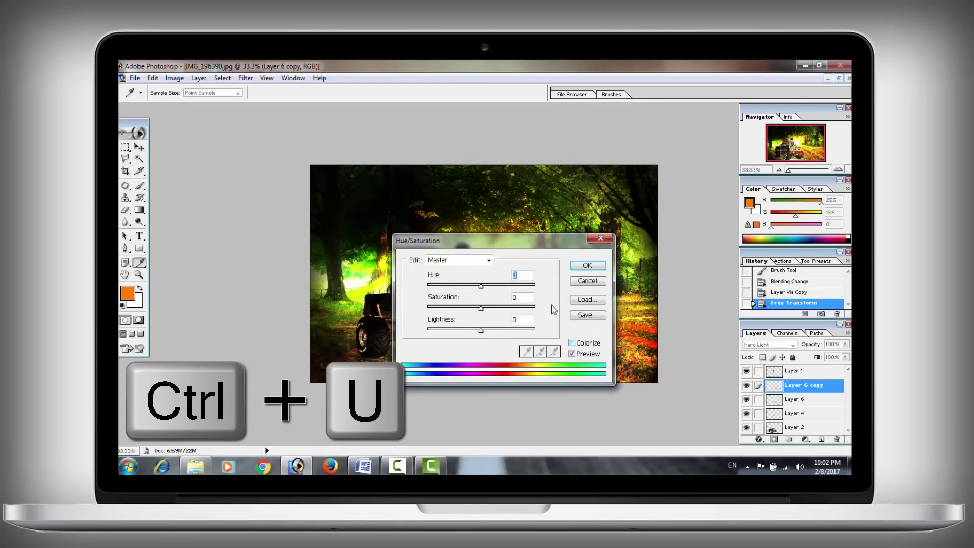
{"action": "left_click_drag", "start_coordinate": [494, 236], "coordinate": [315, 225]}
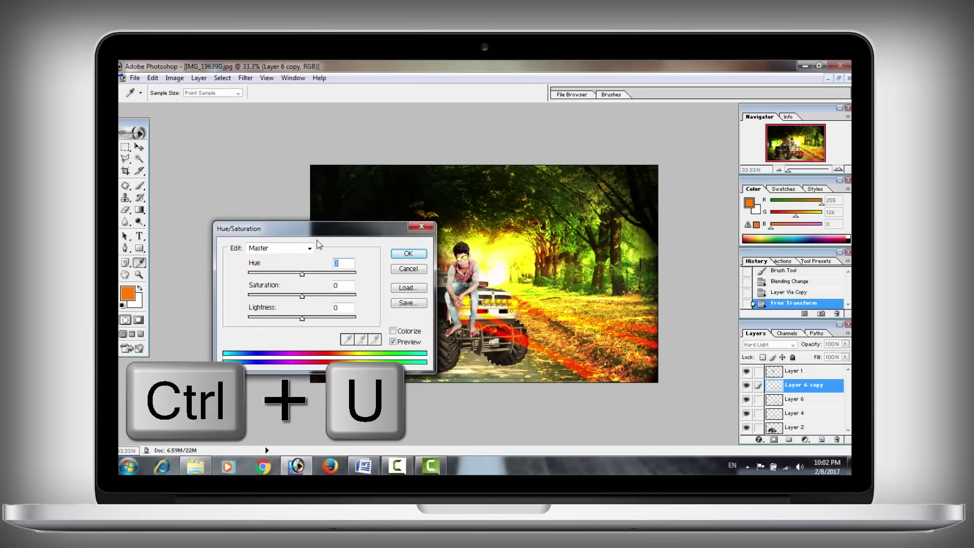
{"action": "left_click", "coordinate": [309, 248]}
{"action": "left_click", "coordinate": [347, 245]}
{"action": "mouse_move", "coordinate": [302, 272]}
{"action": "left_mouse_down"}
{"action": "mouse_move", "coordinate": [279, 273]}
{"action": "mouse_move", "coordinate": [313, 274]}
{"action": "left_mouse_up"}
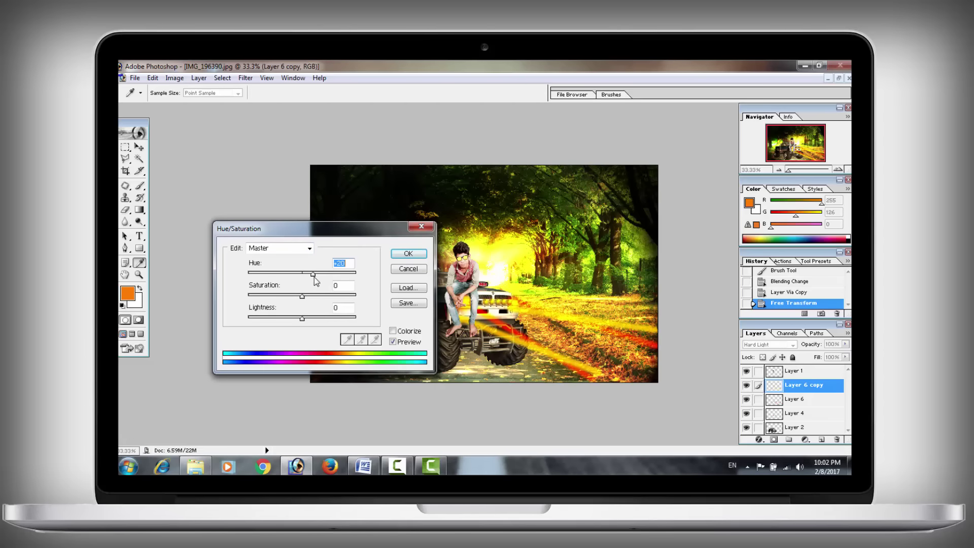
{"action": "left_click_drag", "start_coordinate": [314, 279], "coordinate": [313, 279]}
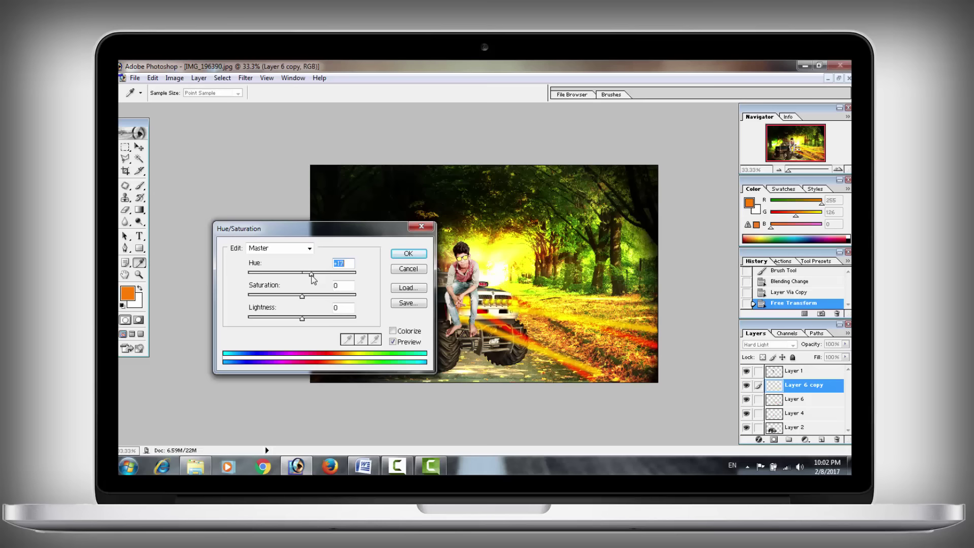
{"action": "left_click", "coordinate": [401, 252]}
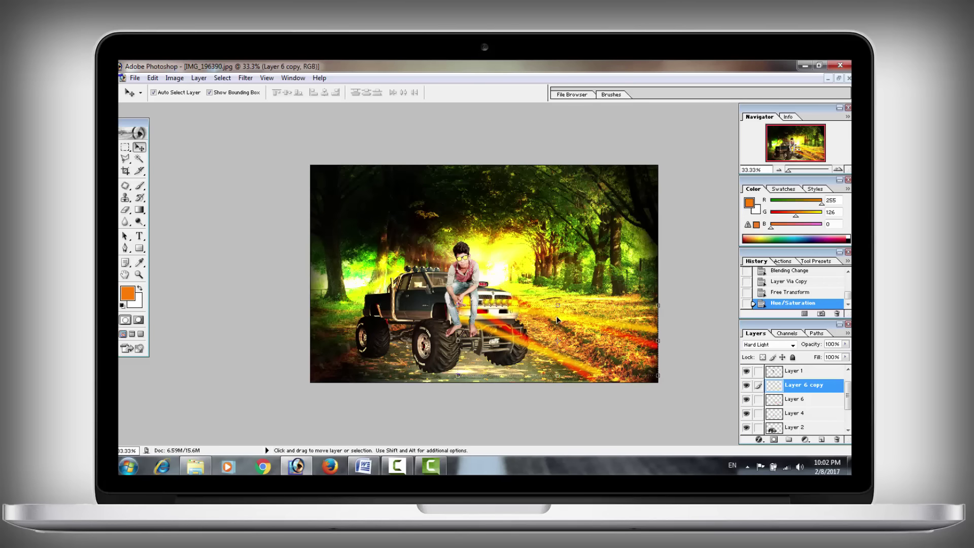
Step: Duplicate the streak layer, rotate the copy about 10 degrees and move it lower on the road
{"action": "key", "text": "ctrl+j"}
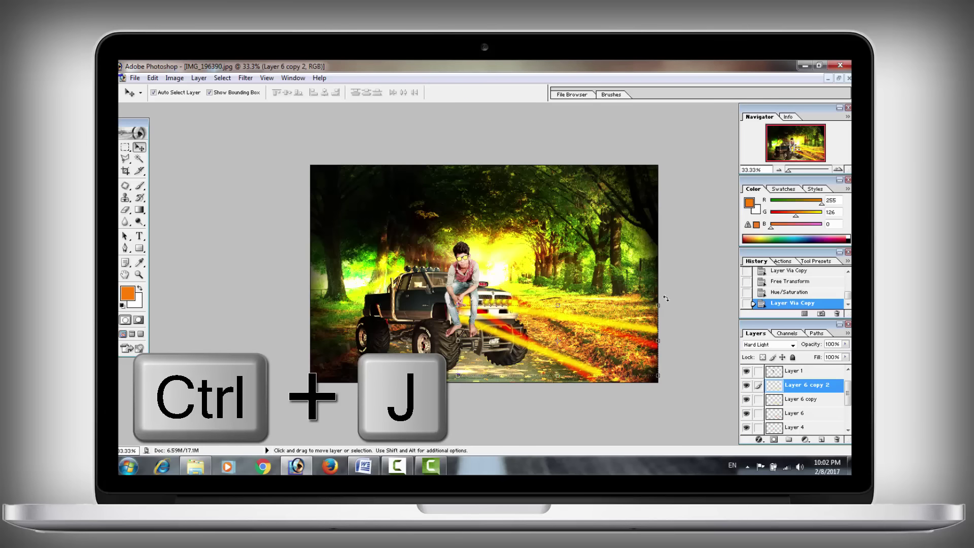
{"action": "left_click_drag", "start_coordinate": [666, 298], "coordinate": [671, 319]}
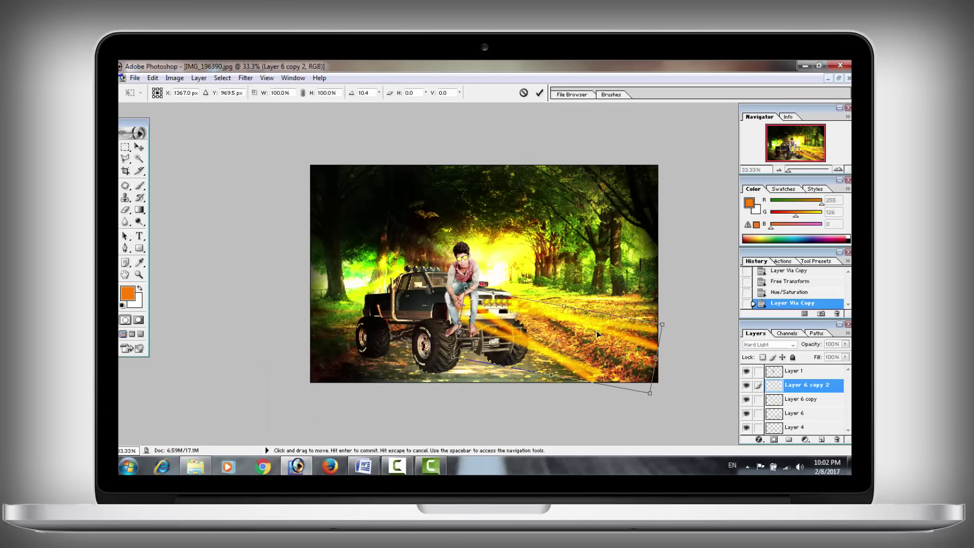
{"action": "mouse_move", "coordinate": [597, 334]}
{"action": "left_mouse_down"}
{"action": "mouse_move", "coordinate": [594, 354]}
{"action": "mouse_move", "coordinate": [596, 346]}
{"action": "left_mouse_up"}
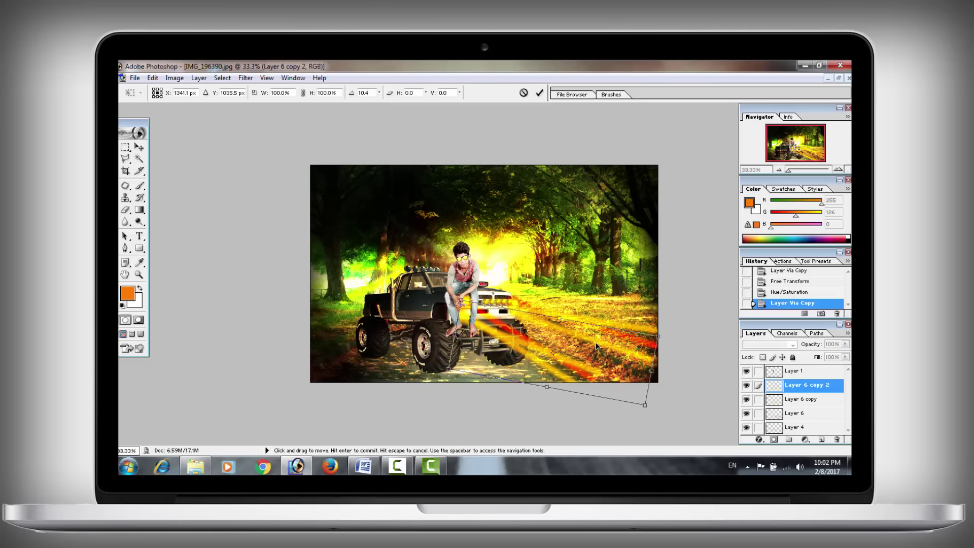
{"action": "key", "text": "Return"}
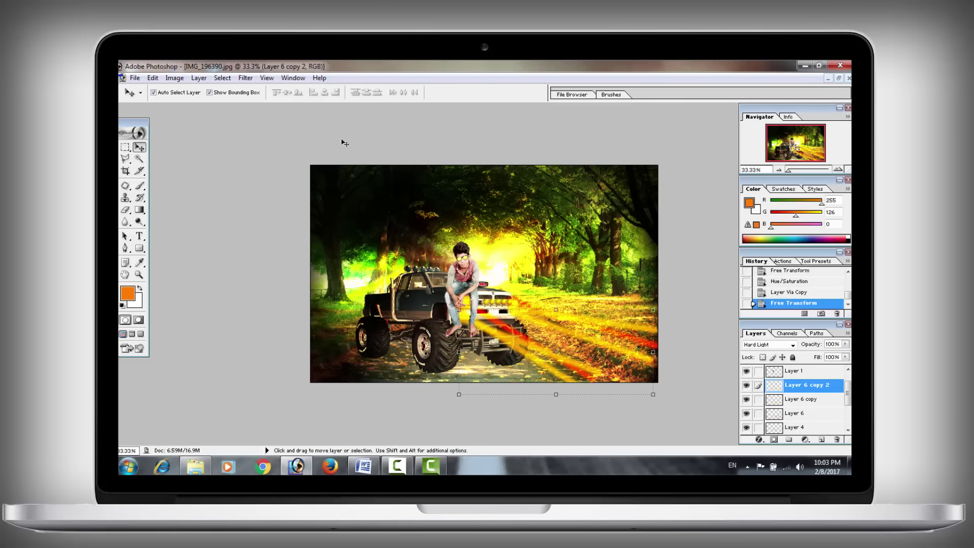
{"action": "left_click", "coordinate": [245, 81]}
{"action": "mouse_move", "coordinate": [259, 159]}
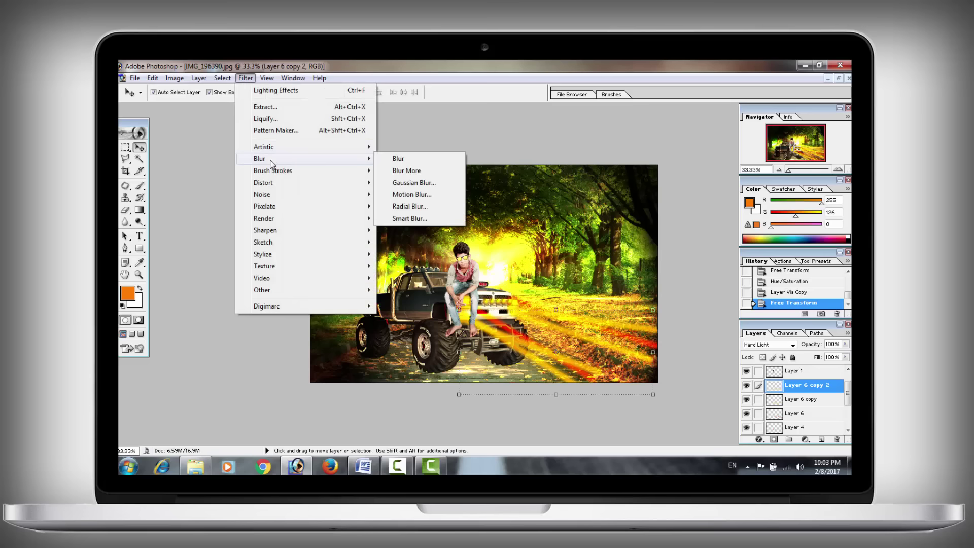
Step: Apply a 30.7-pixel Gaussian Blur to Layer 6 copy 2
{"action": "left_click", "coordinate": [421, 182]}
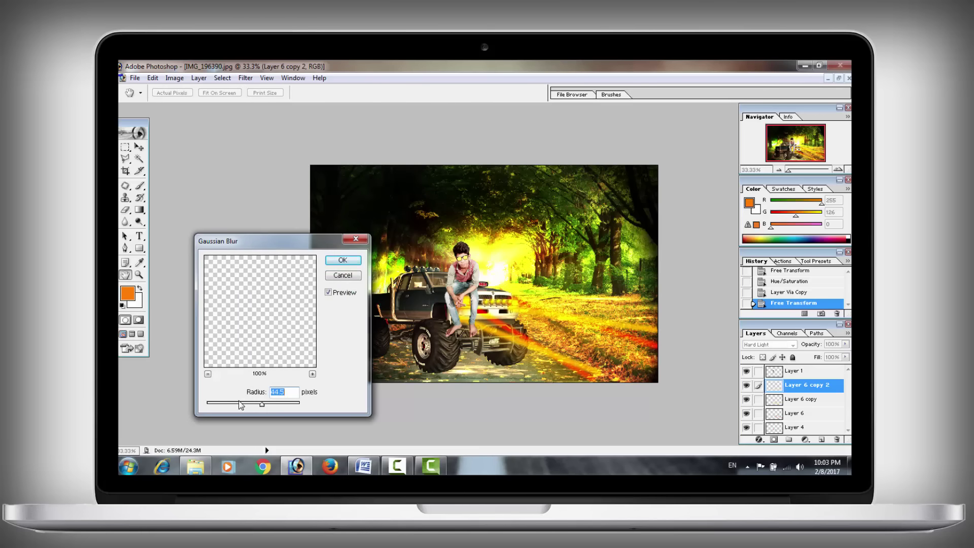
{"action": "left_click_drag", "start_coordinate": [240, 402], "coordinate": [256, 404]}
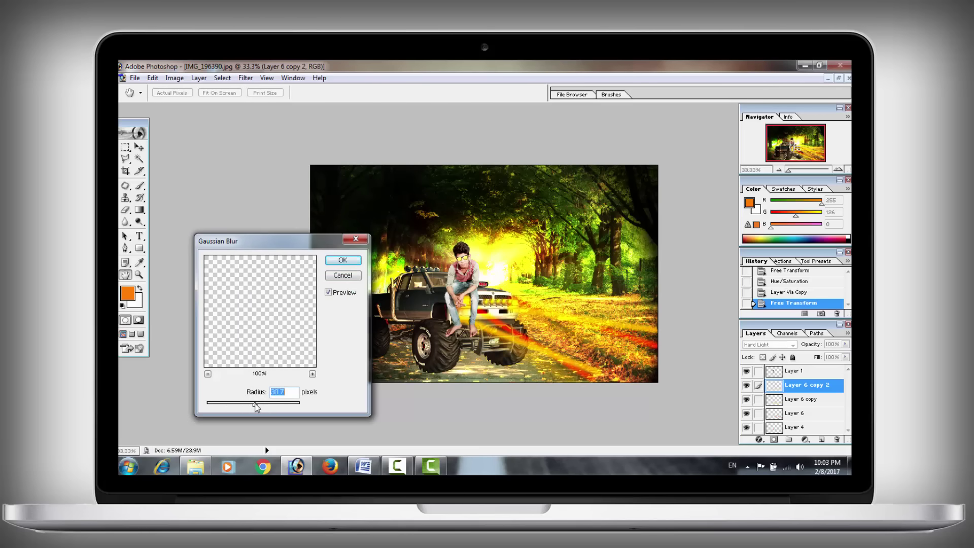
{"action": "left_click", "coordinate": [343, 259]}
{"action": "key", "text": "v"}
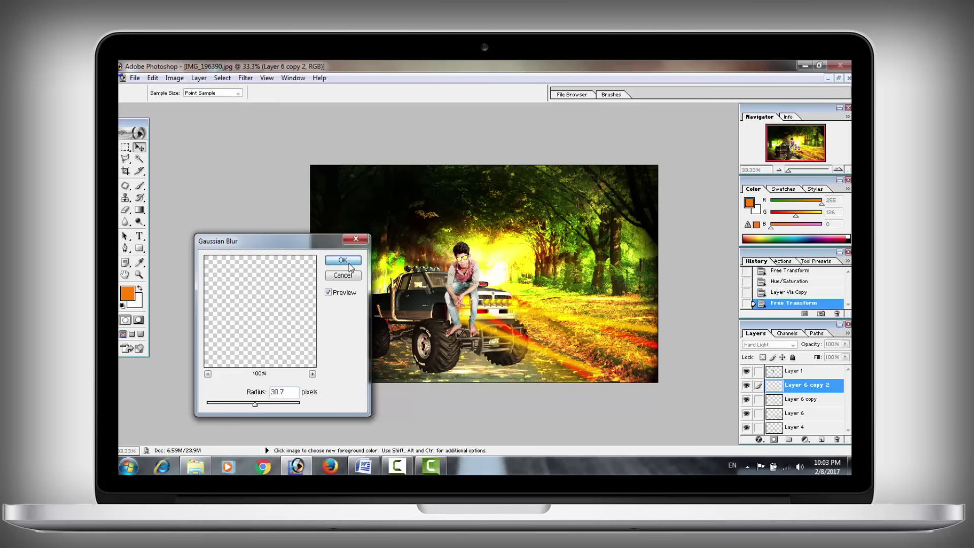
Step: Apply the same 30.7-pixel Gaussian Blur to Layer 6 copy
{"action": "left_click", "coordinate": [793, 401]}
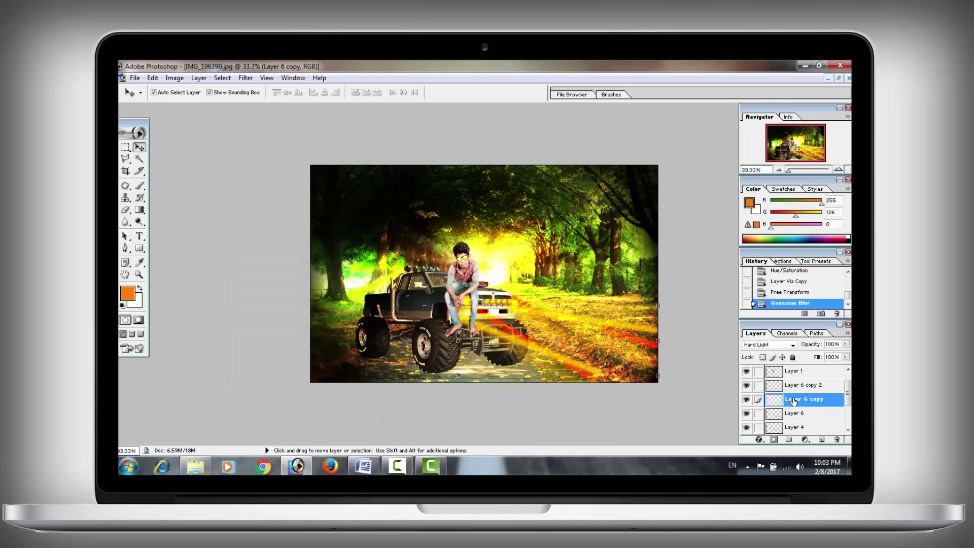
{"action": "left_click", "coordinate": [245, 78]}
{"action": "mouse_move", "coordinate": [260, 158]}
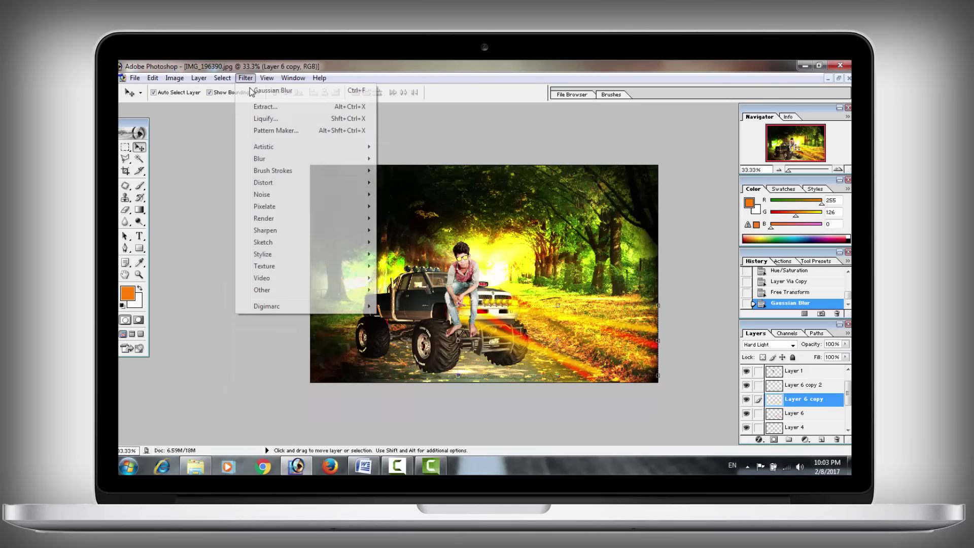
{"action": "left_click", "coordinate": [413, 183]}
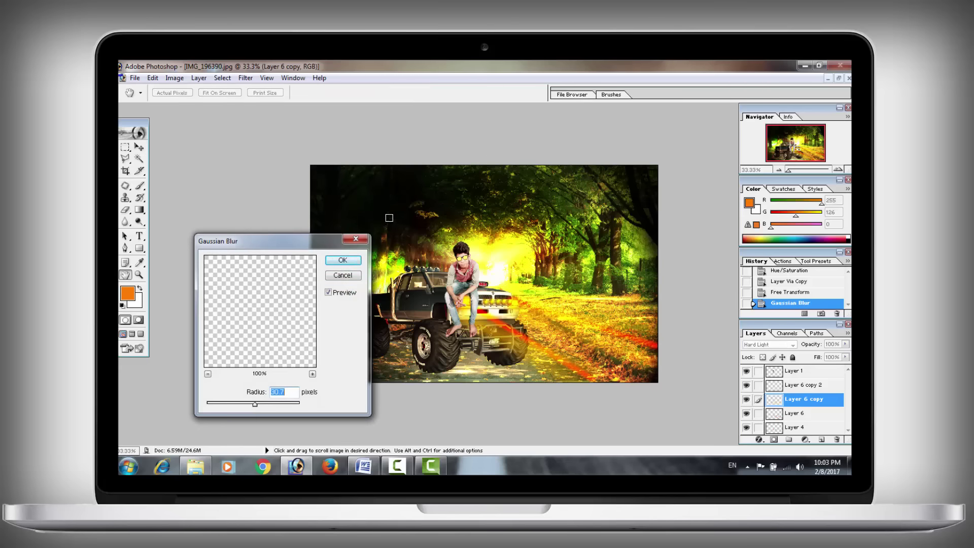
{"action": "left_click", "coordinate": [343, 260]}
Step: Zoom in on the streak beside the tyre, fit the image to screen, and select the Background layer
{"action": "key", "text": "z"}
{"action": "left_click", "coordinate": [529, 242], "text": "alt"}
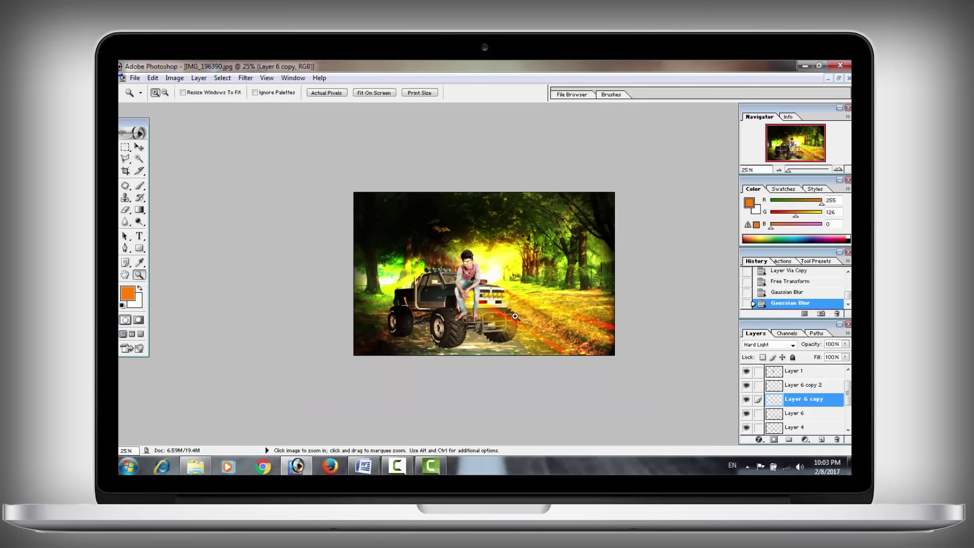
{"action": "left_click_drag", "start_coordinate": [606, 370], "coordinate": [507, 309]}
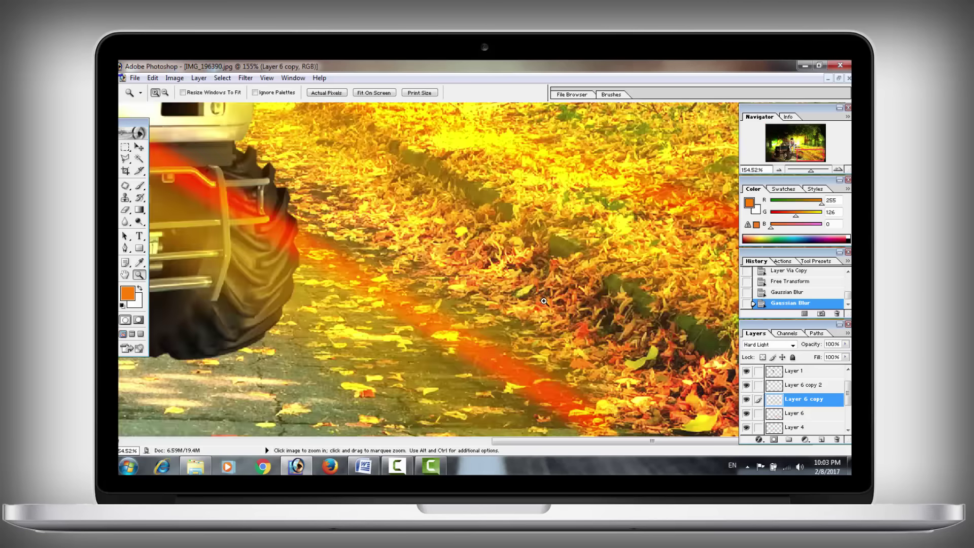
{"action": "right_click", "coordinate": [549, 303]}
{"action": "left_click", "coordinate": [578, 315]}
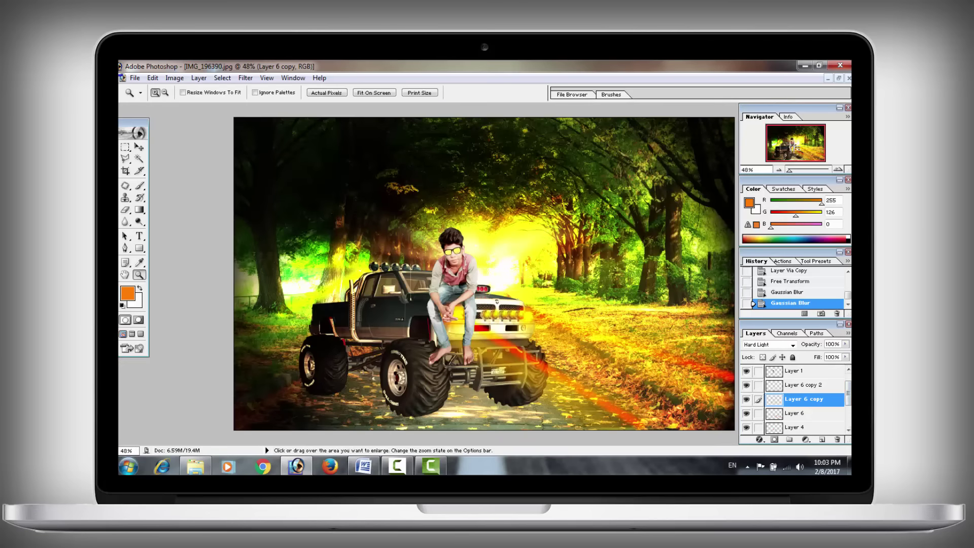
{"action": "left_click_drag", "start_coordinate": [849, 398], "coordinate": [784, 424]}
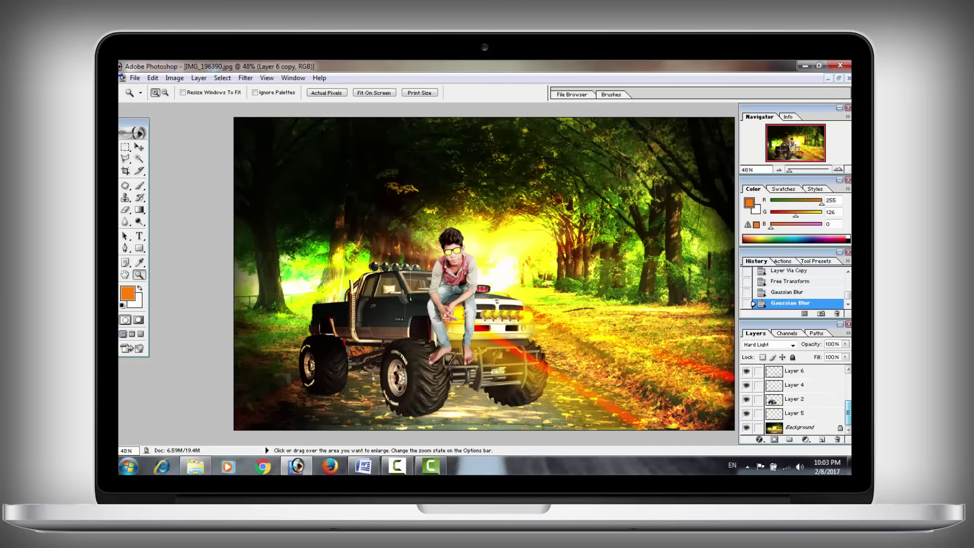
{"action": "left_click", "coordinate": [780, 426]}
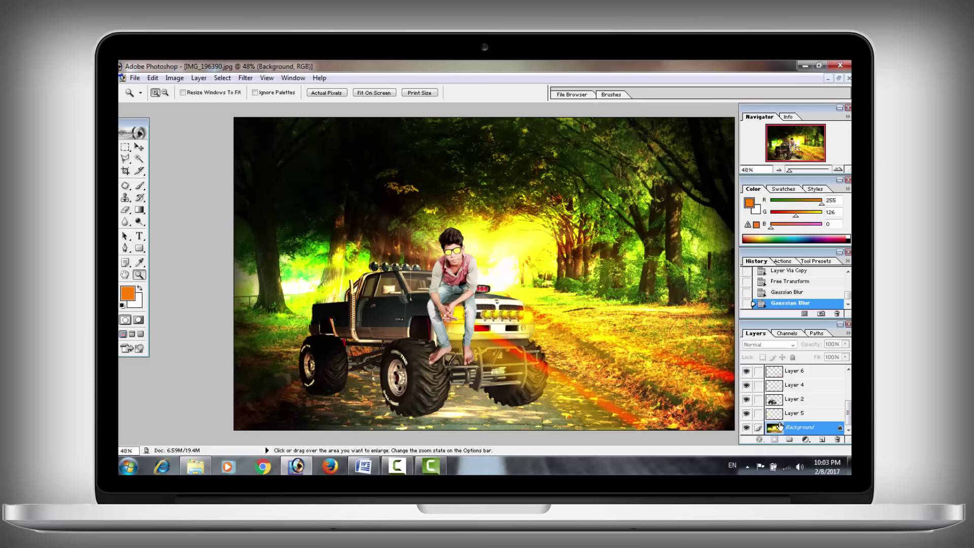
Step: Marquee-select a wide band across the top of the forest, adding the upper right area
{"action": "left_click", "coordinate": [123, 148]}
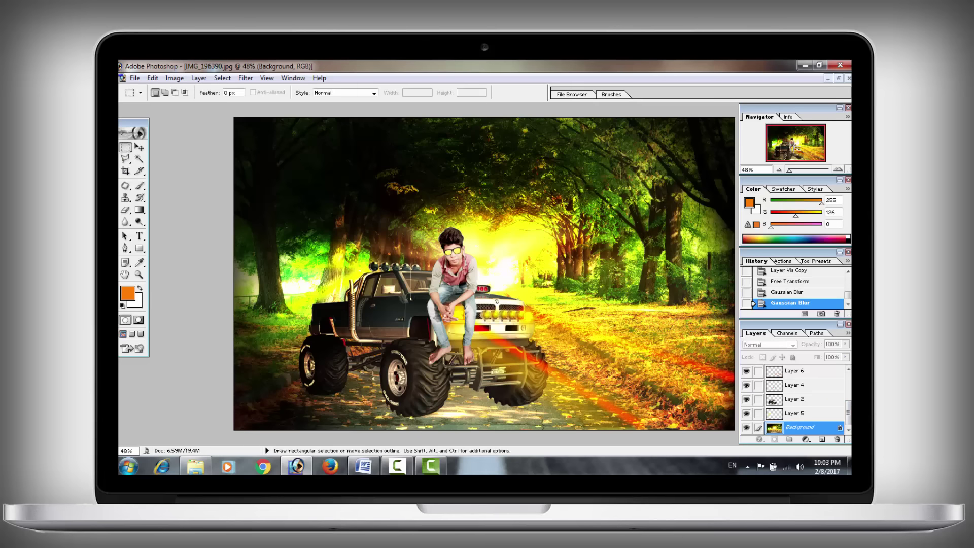
{"action": "left_click_drag", "start_coordinate": [253, 125], "coordinate": [584, 246]}
{"action": "left_click_drag", "start_coordinate": [585, 246], "coordinate": [585, 225]}
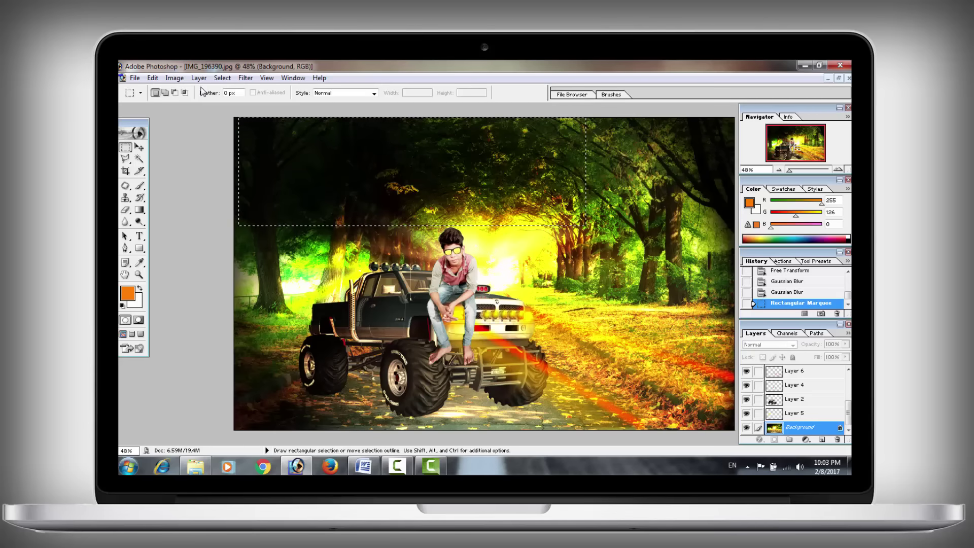
{"action": "left_click", "coordinate": [165, 93]}
{"action": "left_click_drag", "start_coordinate": [681, 284], "coordinate": [761, 259]}
{"action": "left_click_drag", "start_coordinate": [761, 259], "coordinate": [748, 229]}
Step: Feather the selection by 150 pixels
{"action": "right_click", "coordinate": [496, 188]}
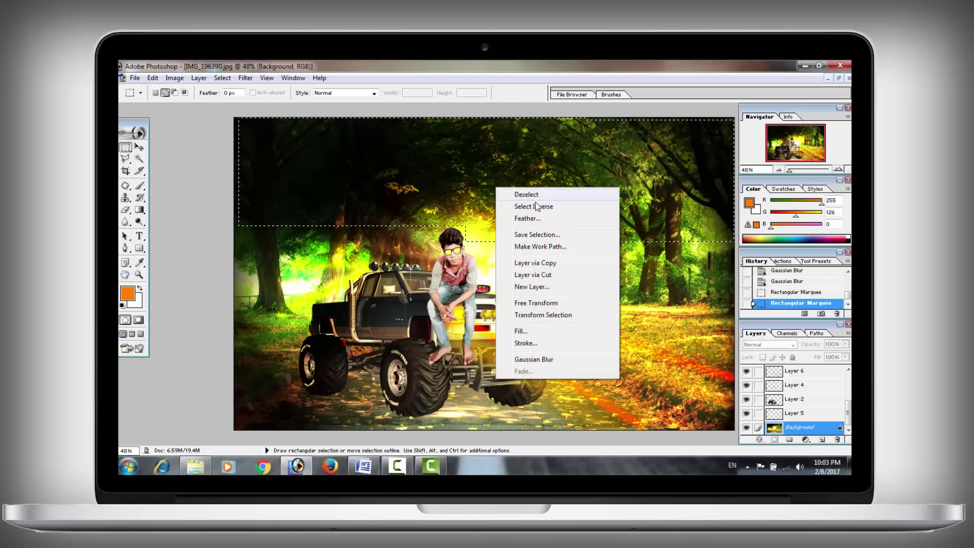
{"action": "left_click", "coordinate": [540, 218]}
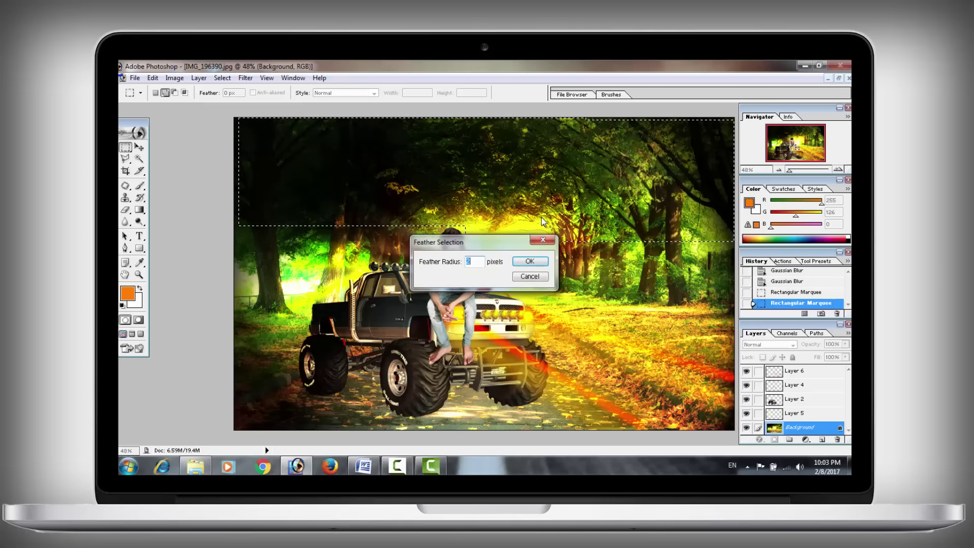
{"action": "type", "text": "15"}
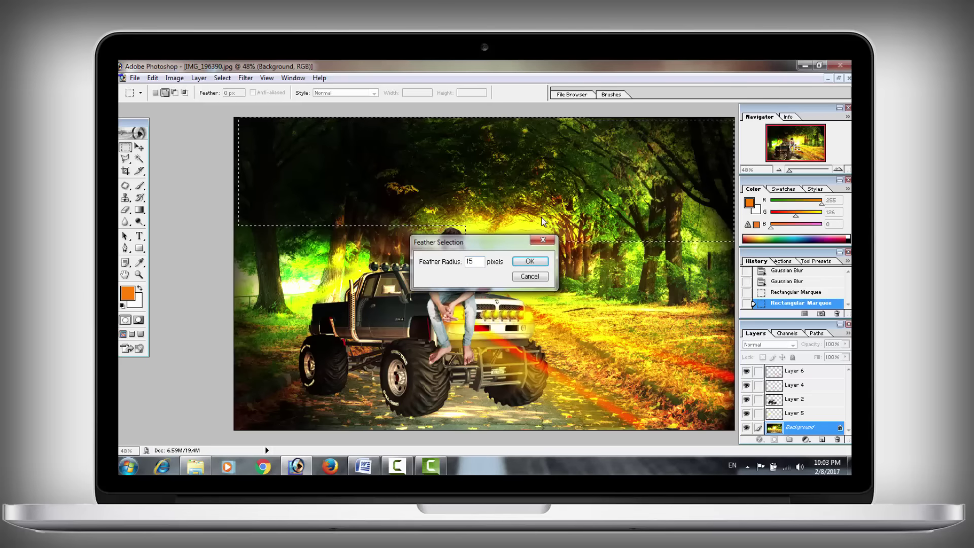
{"action": "type", "text": "0"}
{"action": "left_click_drag", "start_coordinate": [525, 242], "coordinate": [493, 245]}
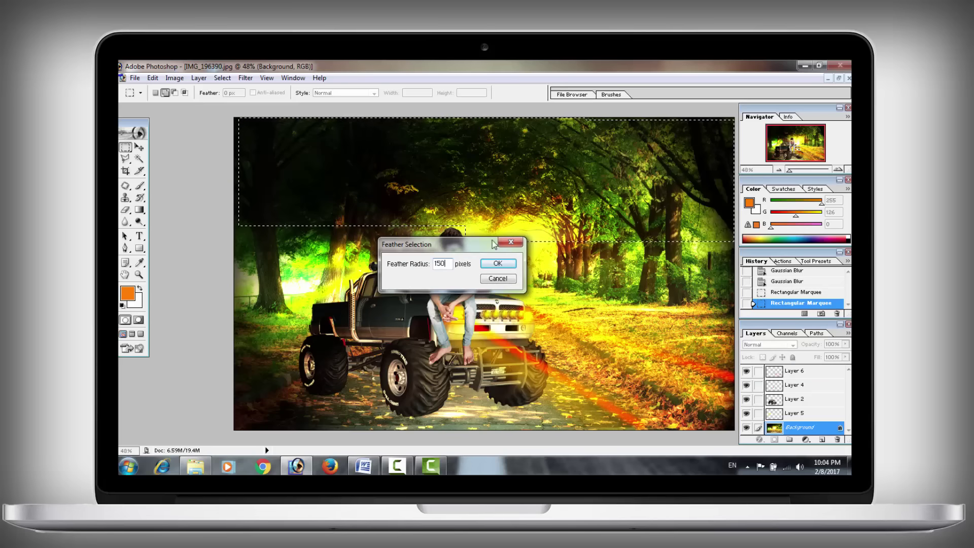
{"action": "left_click", "coordinate": [498, 262]}
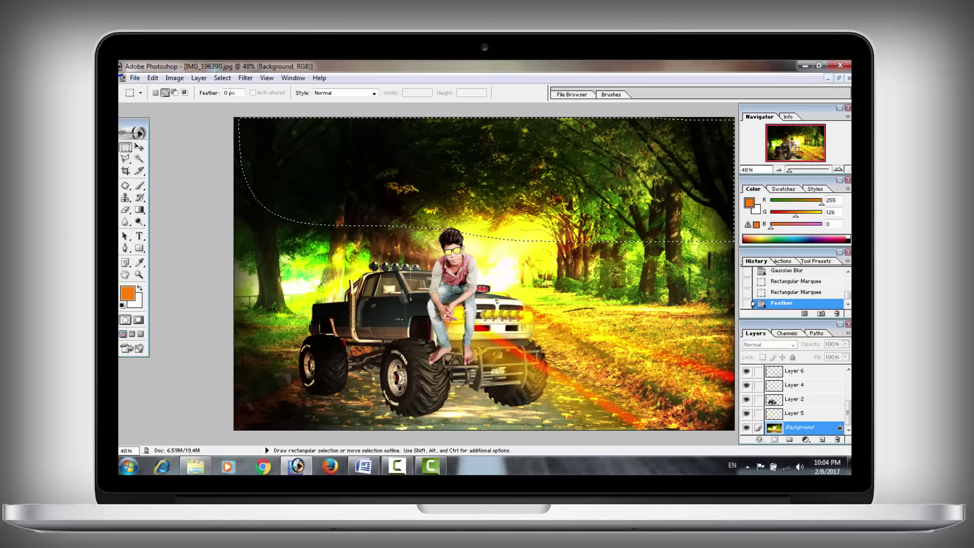
Step: Apply a 5.6-pixel Gaussian Blur to the feathered top area
{"action": "left_click", "coordinate": [246, 78]}
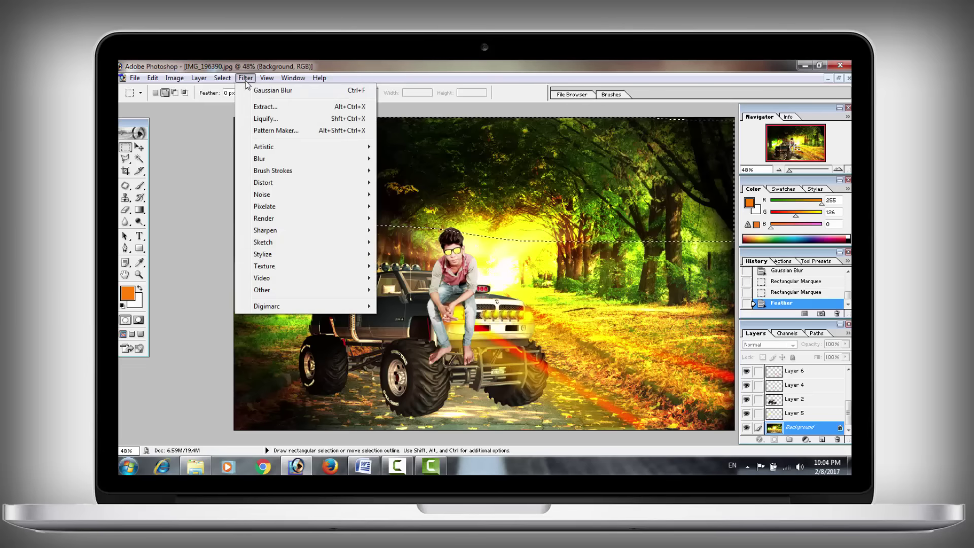
{"action": "mouse_move", "coordinate": [260, 158]}
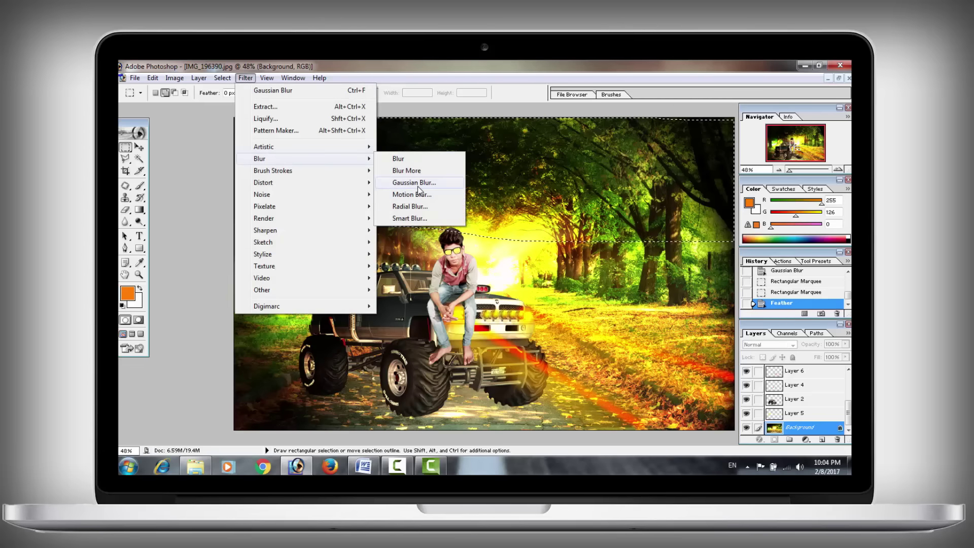
{"action": "left_click", "coordinate": [411, 183]}
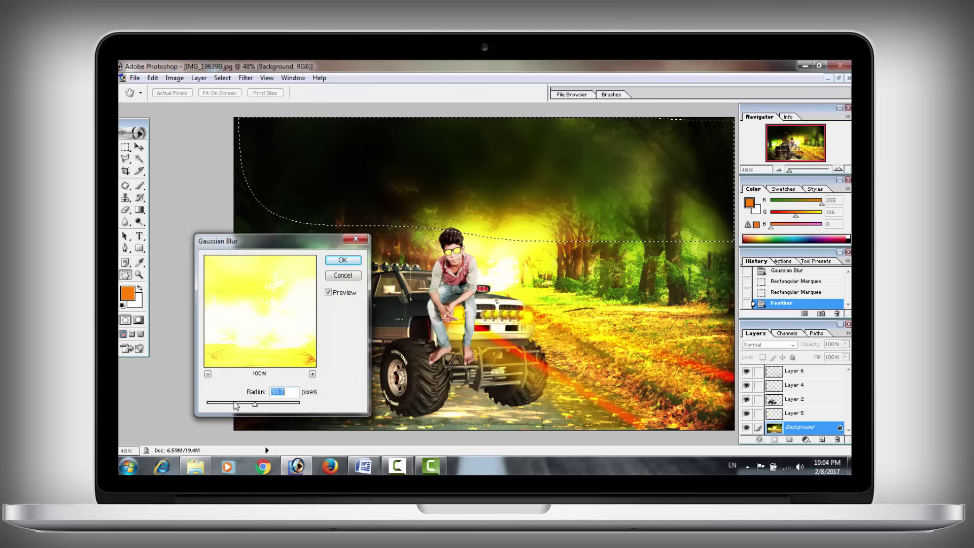
{"action": "left_click", "coordinate": [235, 403]}
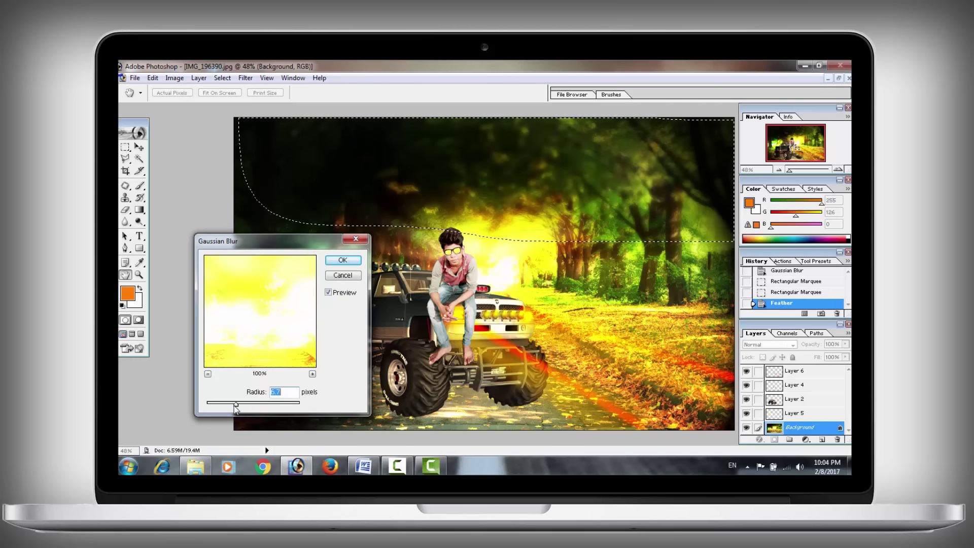
{"action": "left_click_drag", "start_coordinate": [235, 404], "coordinate": [233, 405]}
{"action": "left_click", "coordinate": [343, 260]}
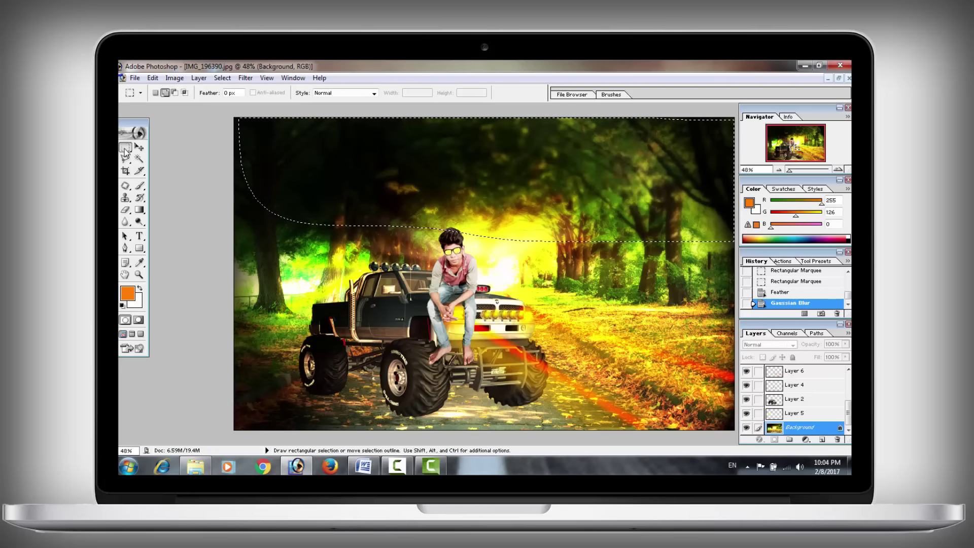
Step: Move the feathered selection slightly lower and bring up the Gaussian Blur settings again
{"action": "left_click", "coordinate": [155, 93]}
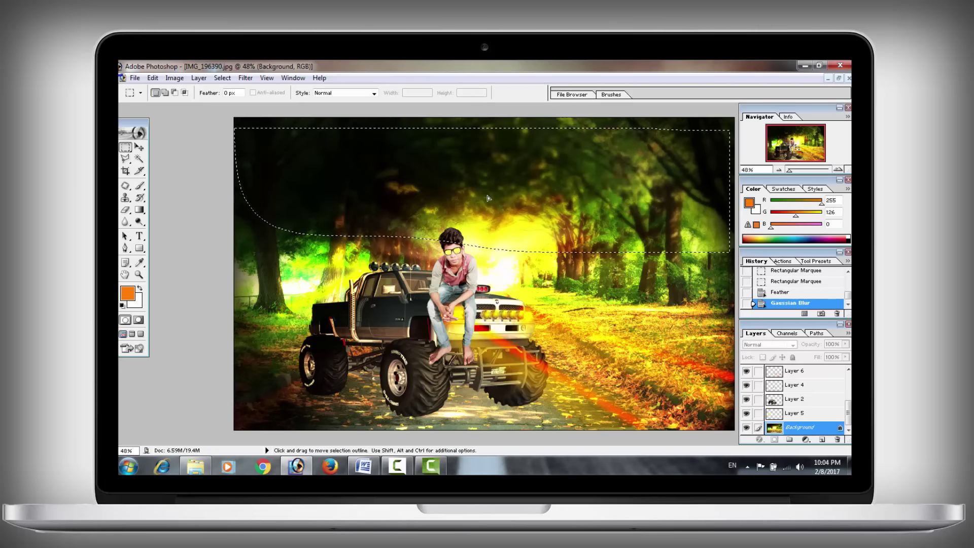
{"action": "left_click_drag", "start_coordinate": [490, 178], "coordinate": [497, 211]}
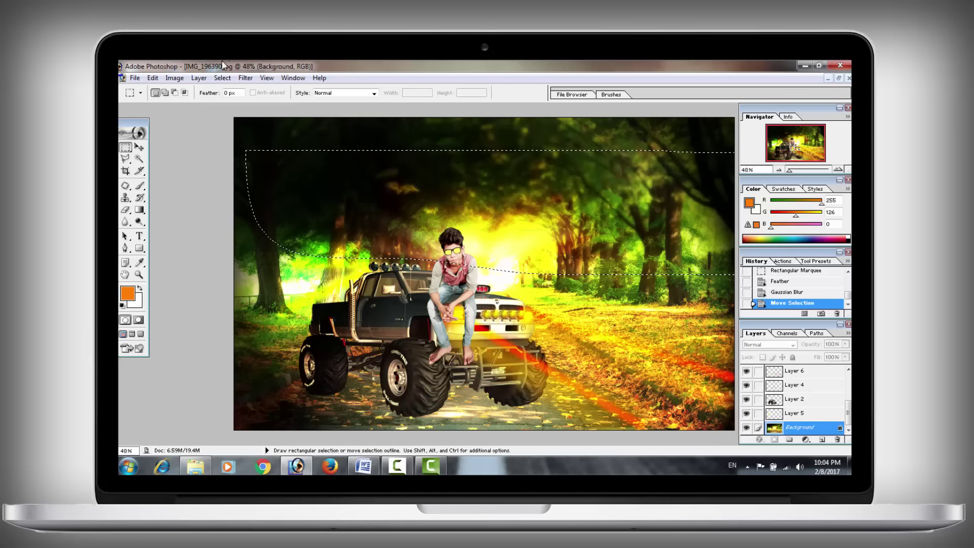
{"action": "left_click", "coordinate": [245, 77]}
{"action": "mouse_move", "coordinate": [259, 158]}
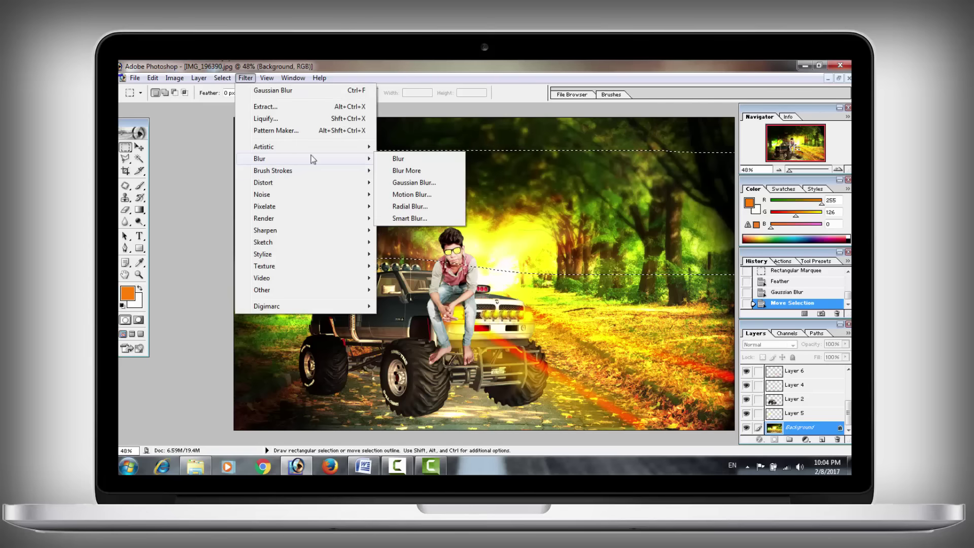
{"action": "left_click", "coordinate": [401, 182]}
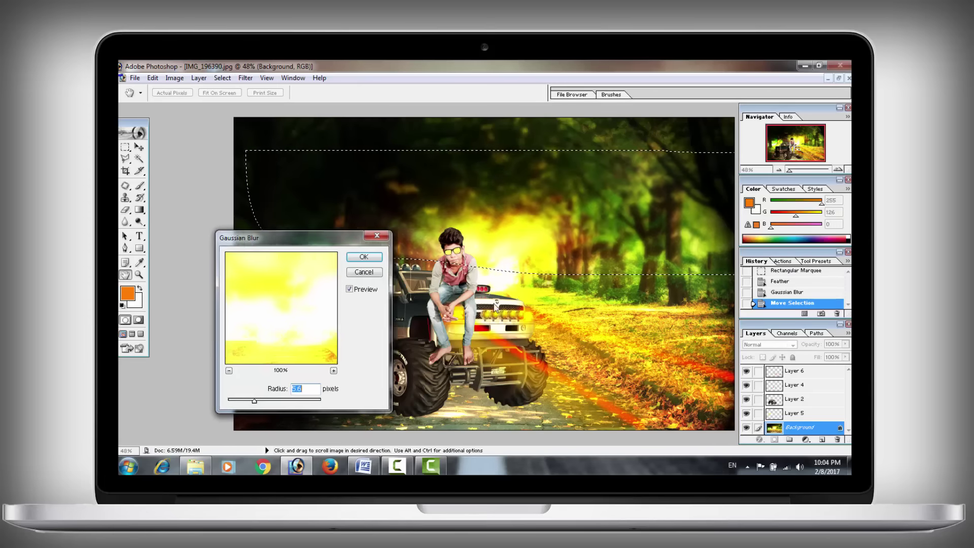
{"action": "left_click_drag", "start_coordinate": [313, 249], "coordinate": [636, 317]}
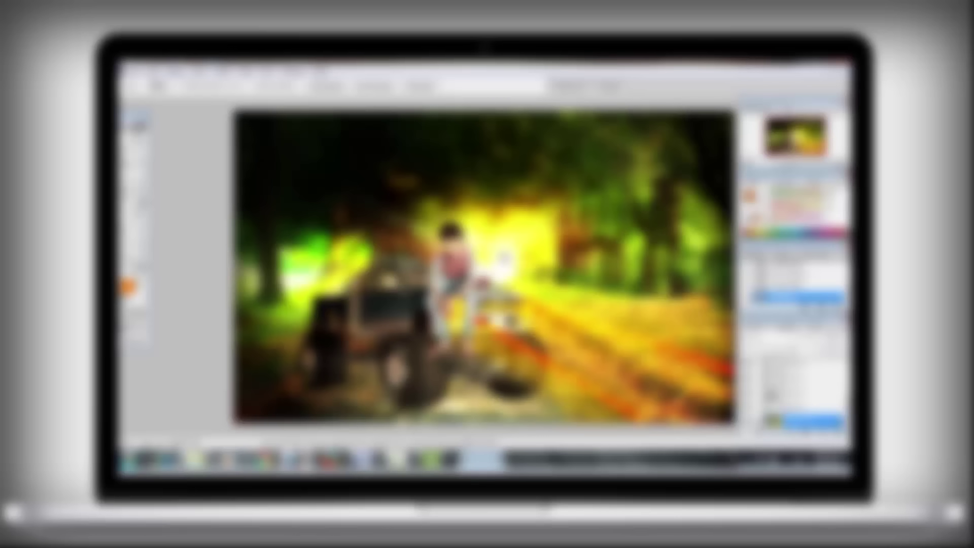
Step: Close the blur settings and fit the finished monster-truck composite to the screen
{"action": "right_click", "coordinate": [503, 259]}
{"action": "key", "text": "Escape"}
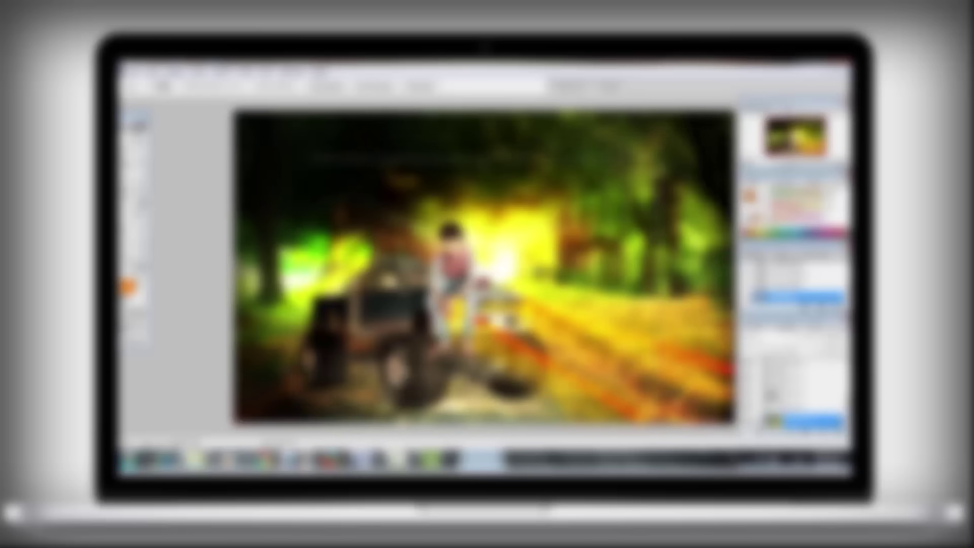
{"action": "key", "text": "ctrl+minus"}
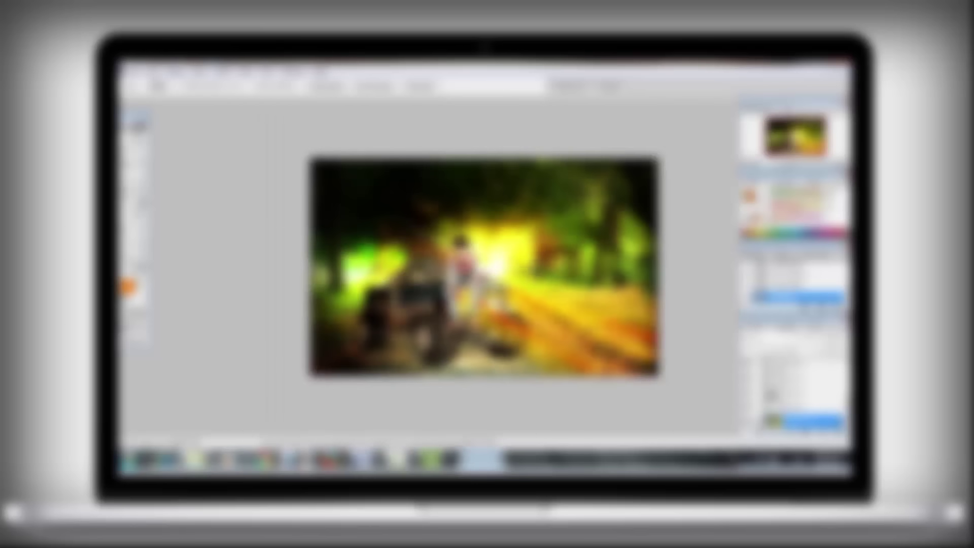
{"action": "right_click", "coordinate": [530, 255]}
{"action": "left_click", "coordinate": [553, 265]}
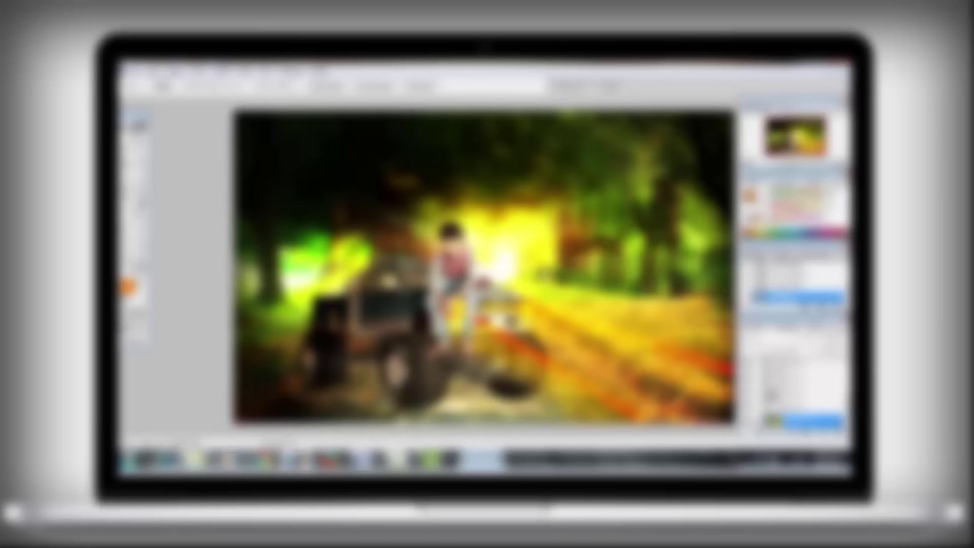